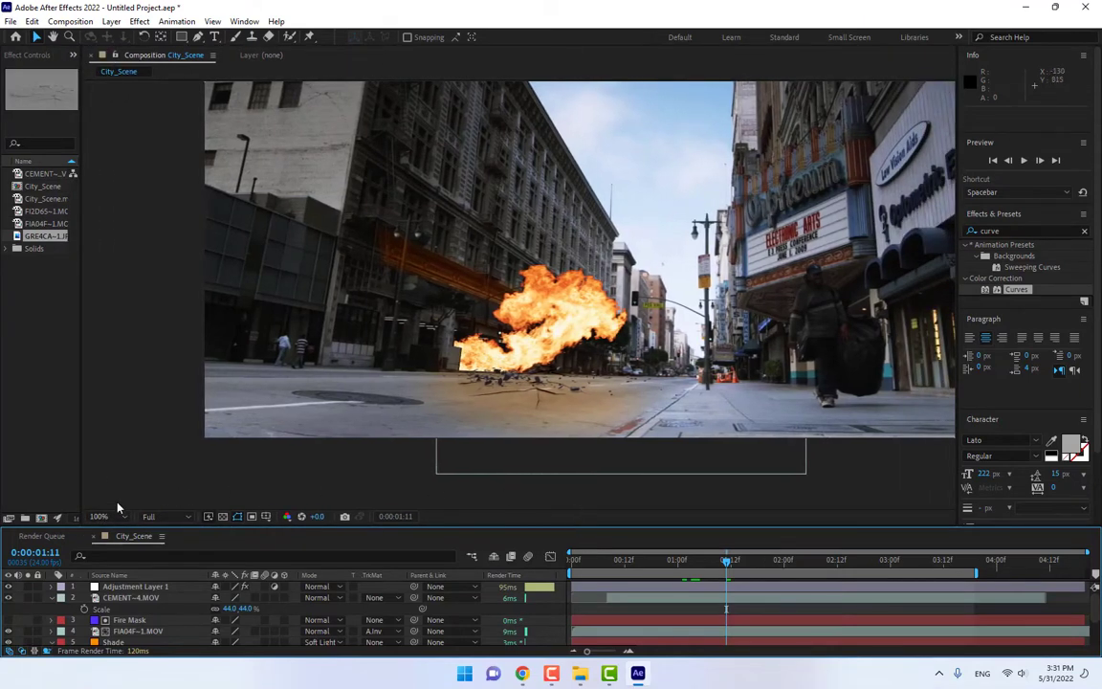
Step: Fit the City_Scene composition in the viewer and scrub around the one-second mark to preview the street explosion
left_click(103, 516)
left_click(105, 284)
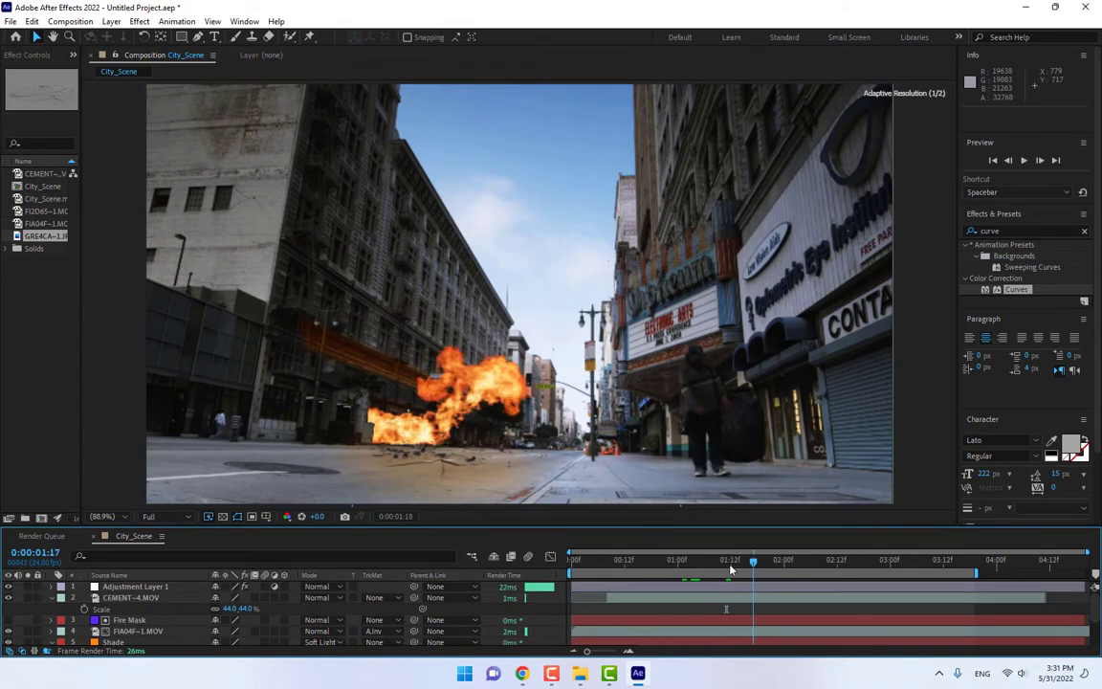
left_click(677, 565)
left_click_drag(677, 570, 712, 582)
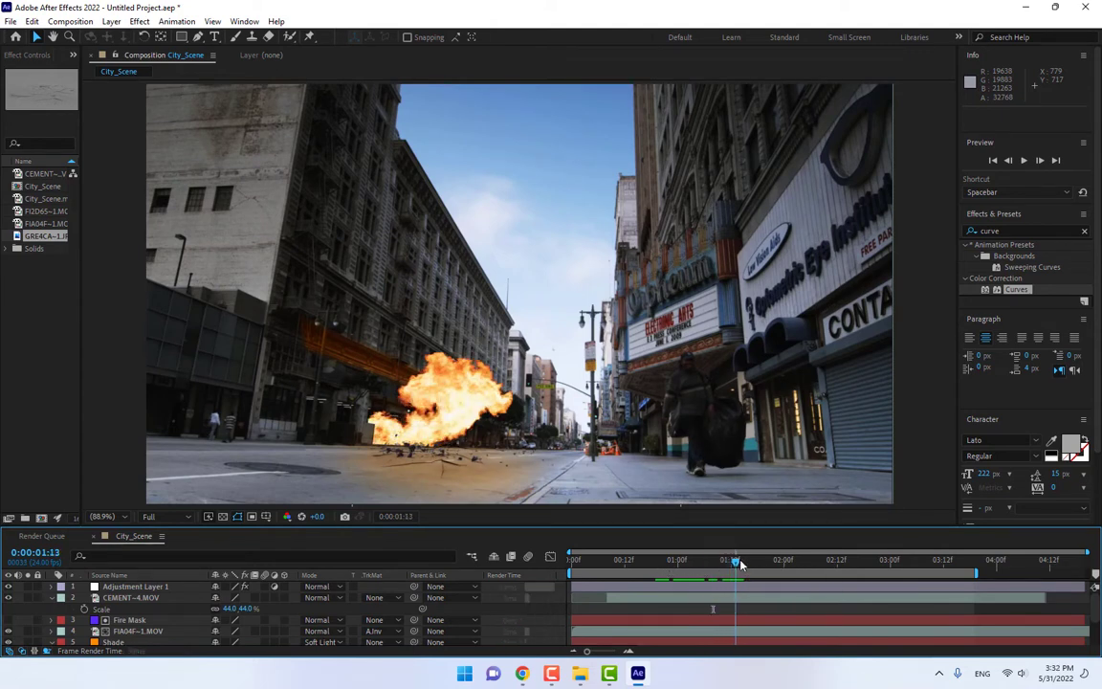
left_click_drag(679, 565, 759, 563)
left_click_drag(632, 572, 668, 571)
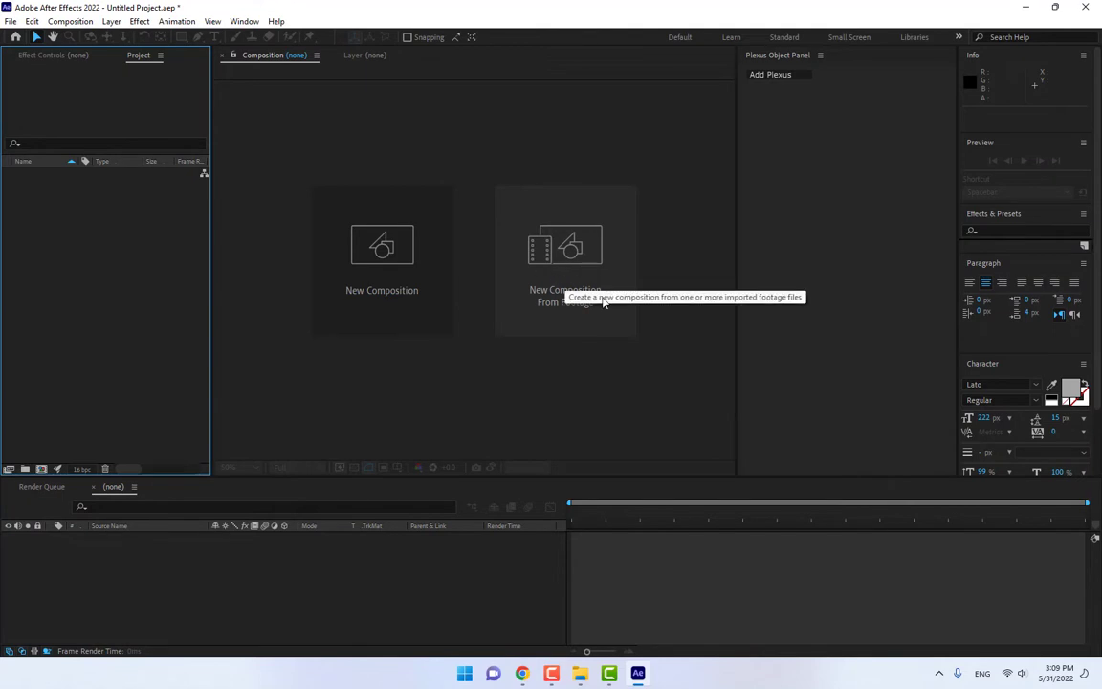
Step: Create a new composition from the footage file City_Scene.mov in the Desktop folder
left_click(578, 276)
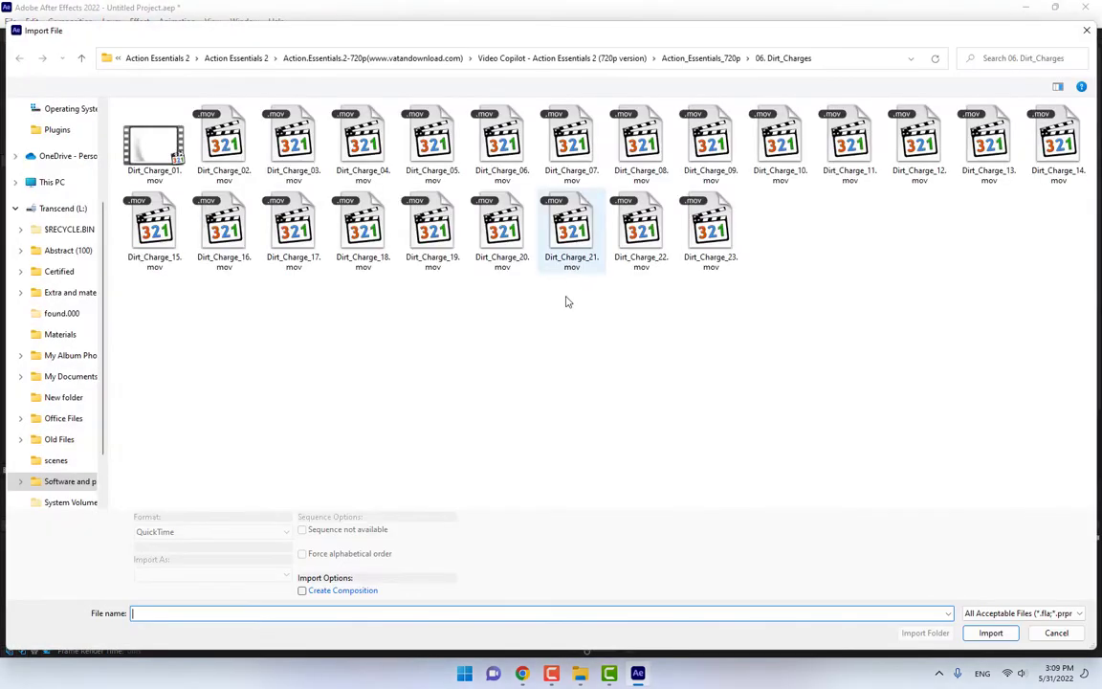
scroll(79, 163, "up", 3)
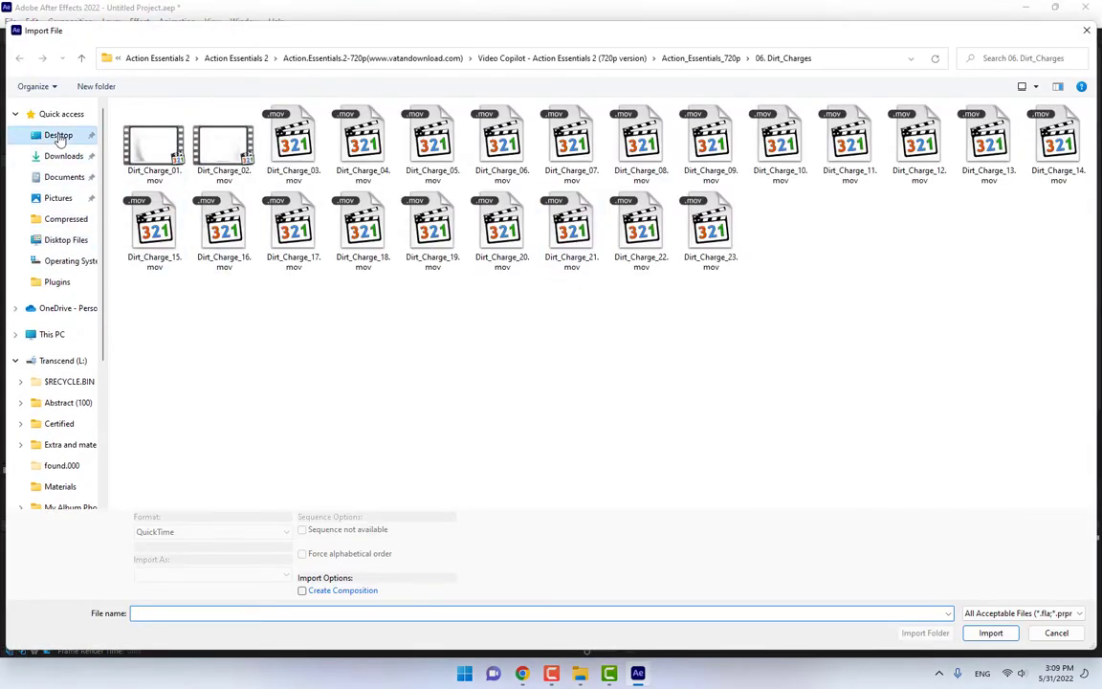
left_click(58, 135)
scroll(568, 399, "down", 15)
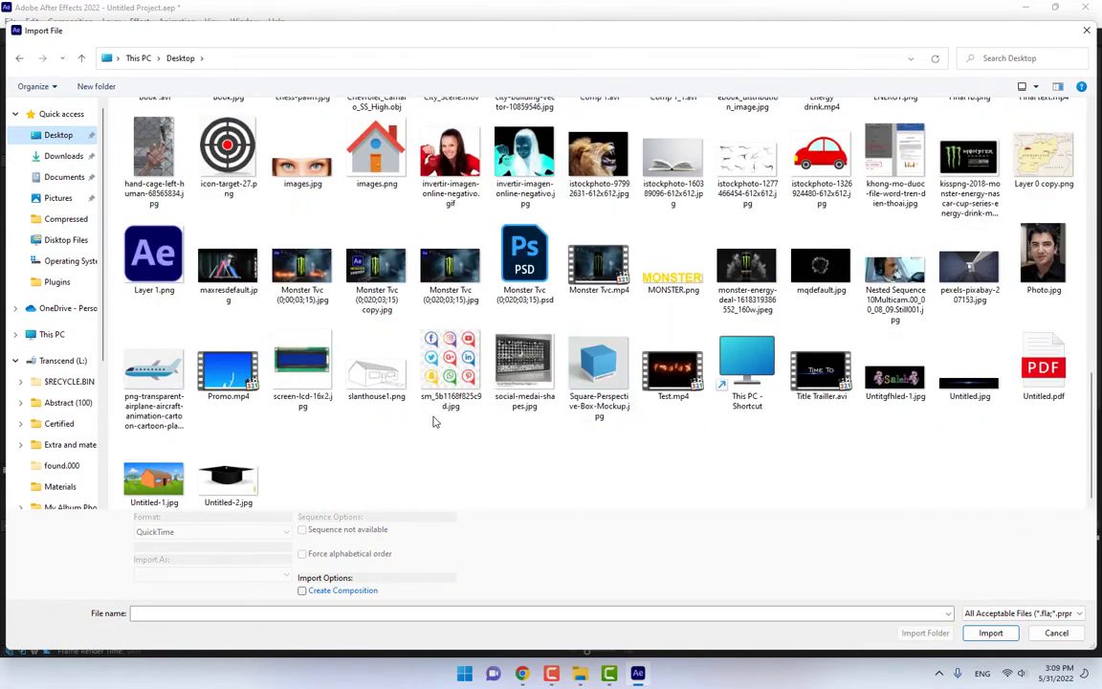
scroll(433, 421, "up", 10)
scroll(823, 483, "down", 3)
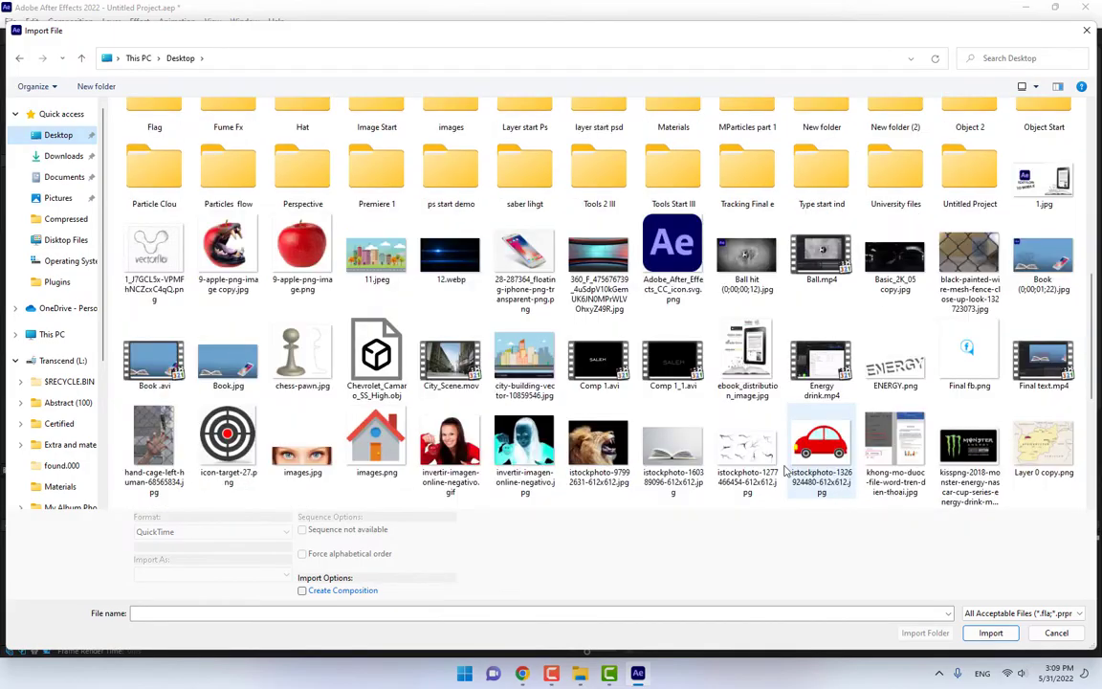
double_click(450, 359)
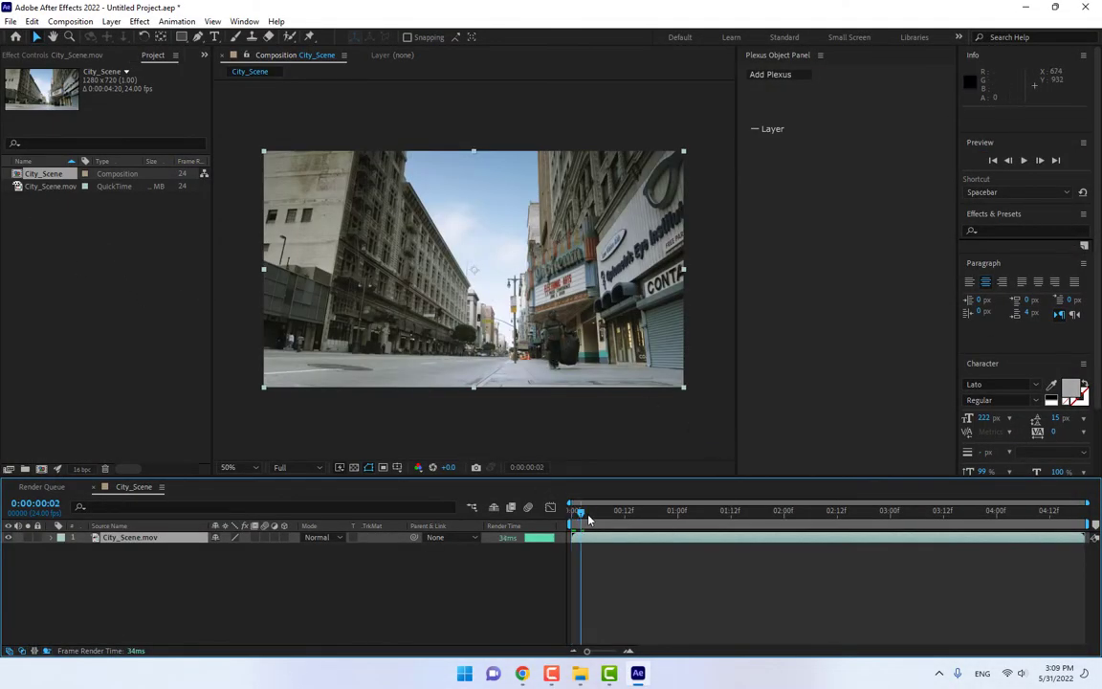
Step: Move the playhead to 0:00:01:07 and examine the street and building facade at 100% magnification
left_click_drag(840, 534, 711, 553)
left_click_drag(319, 344, 408, 348)
scroll(438, 353, "up", 1)
left_click_drag(502, 355, 547, 311)
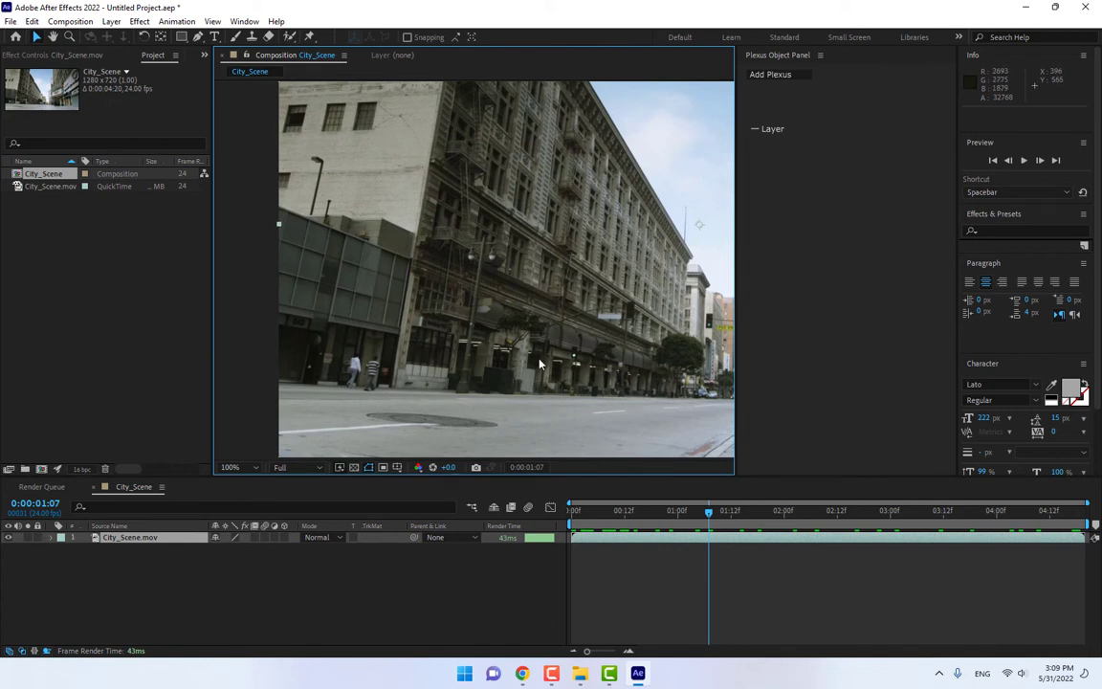
left_click_drag(537, 376, 490, 353)
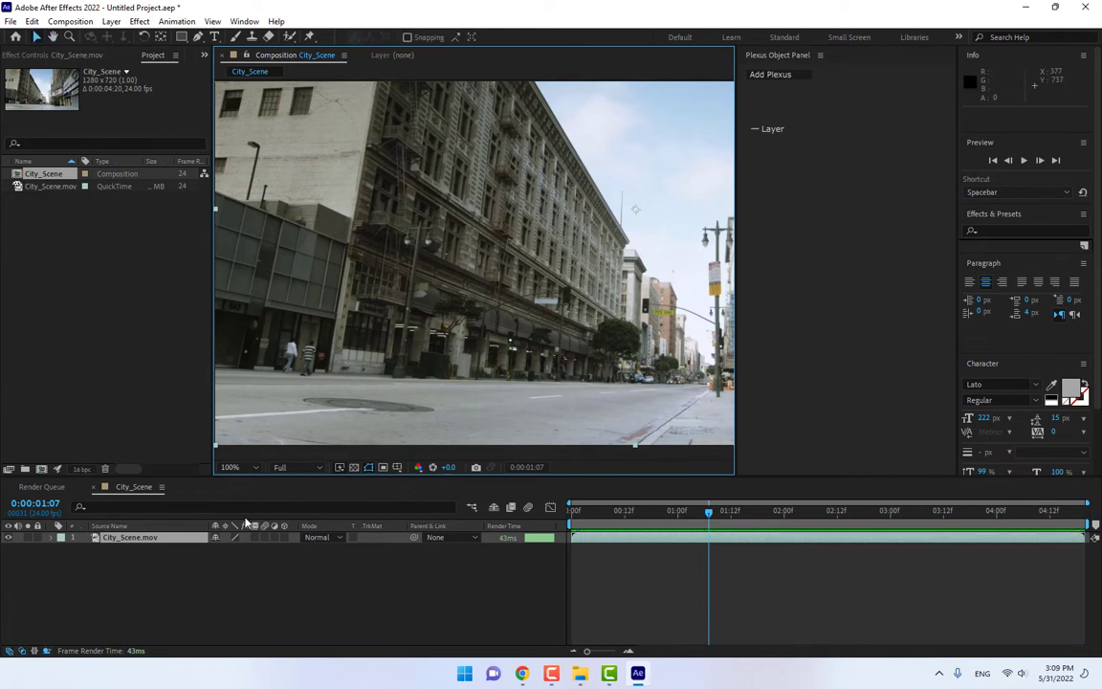
Step: Start importing footage and browse the Transcend (L:) drive to the 08. Explosions folder of the Action Essentials 2 720p package
double_click(117, 315)
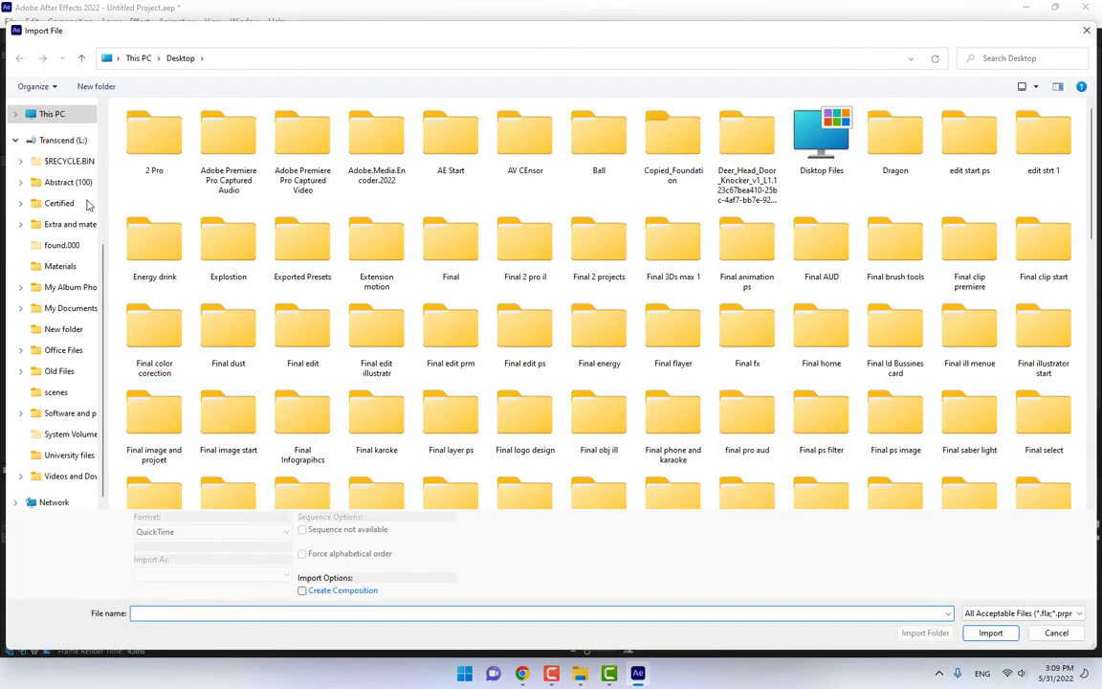
scroll(55, 180, "up", 1)
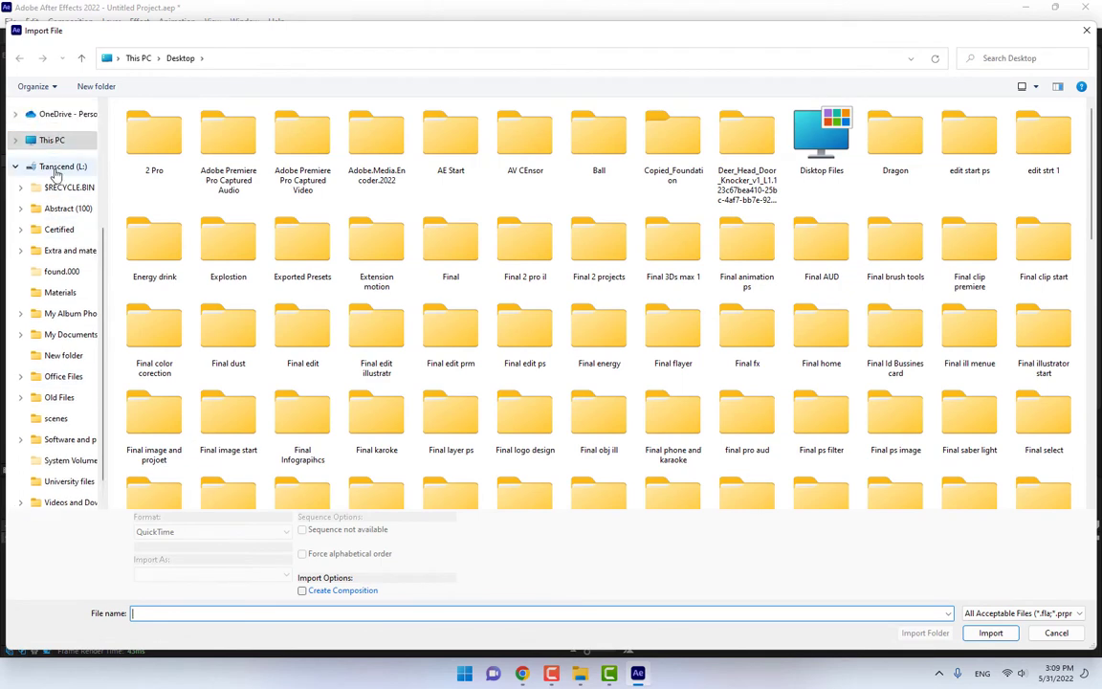
left_click(55, 169)
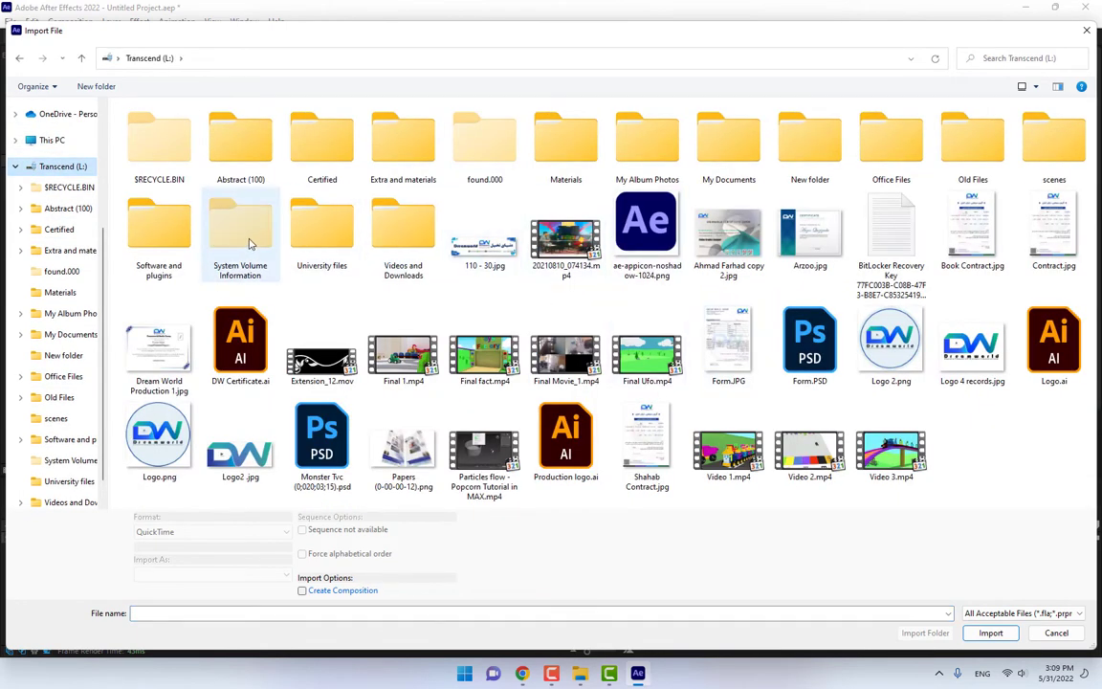
double_click(159, 233)
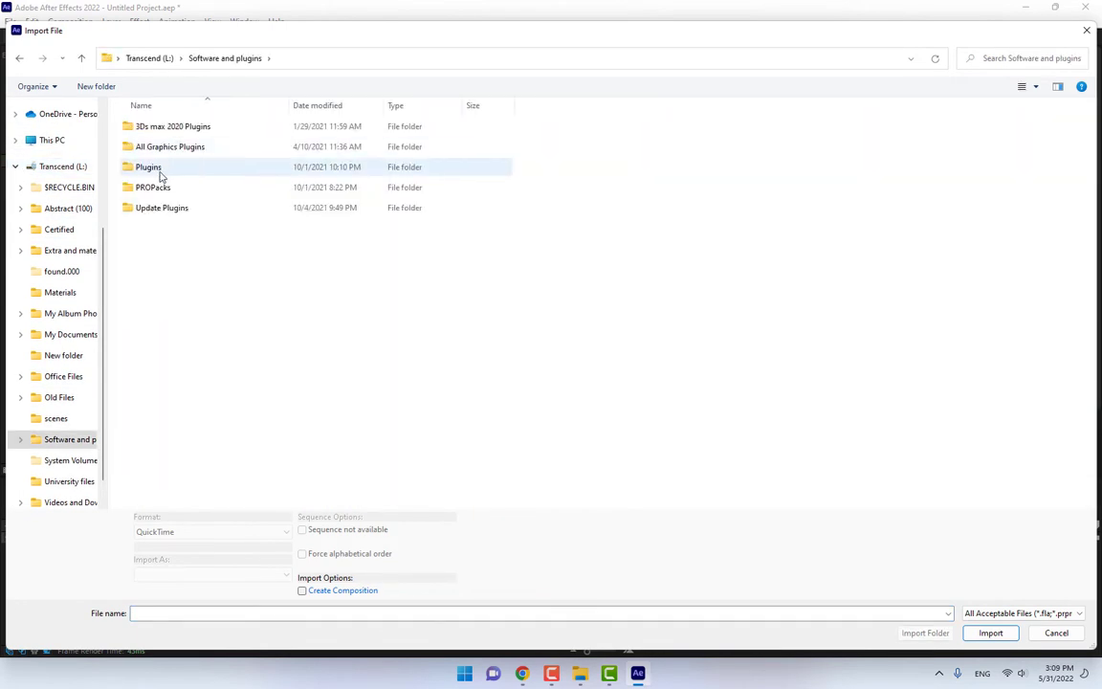
double_click(167, 151)
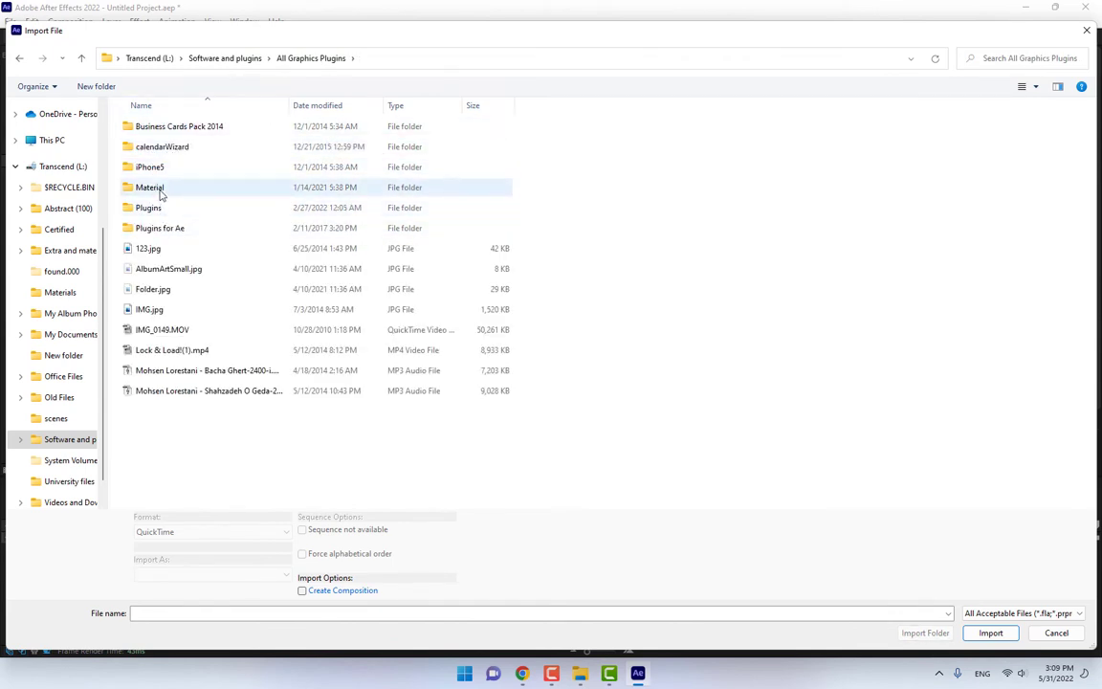
double_click(164, 228)
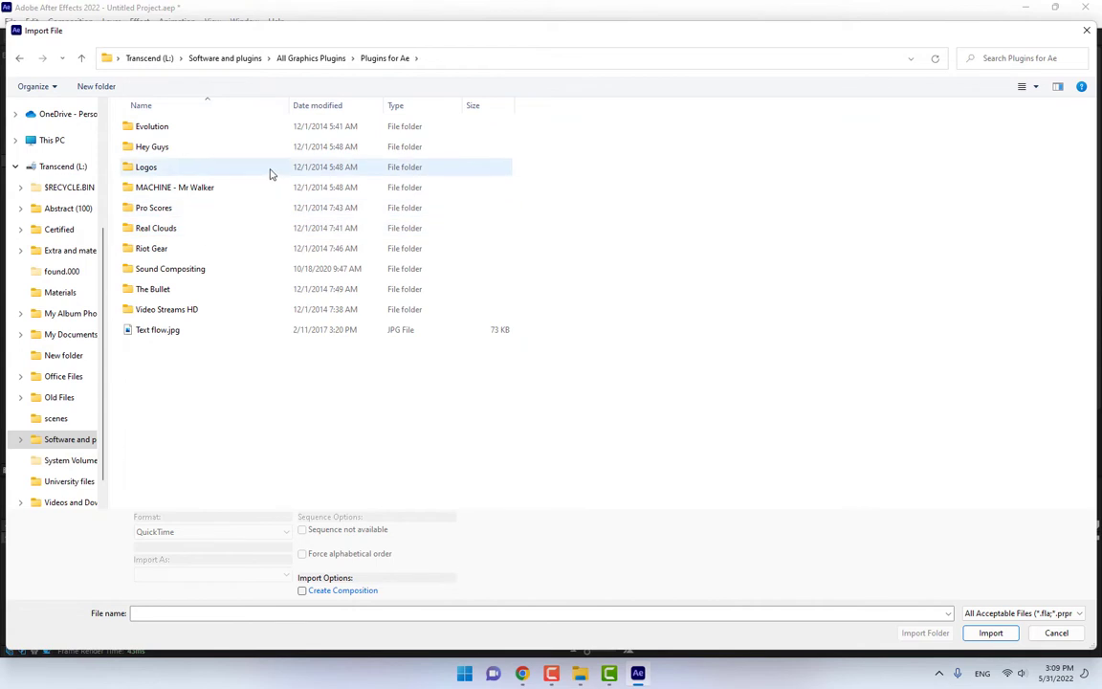
left_click(299, 58)
double_click(150, 208)
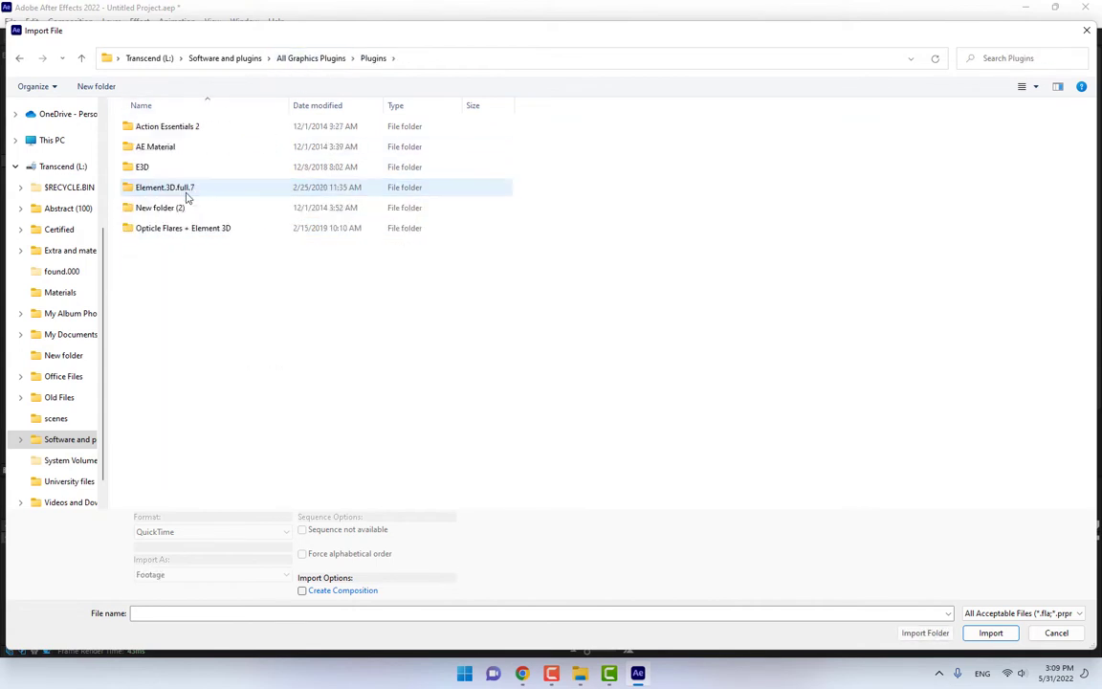
double_click(188, 194)
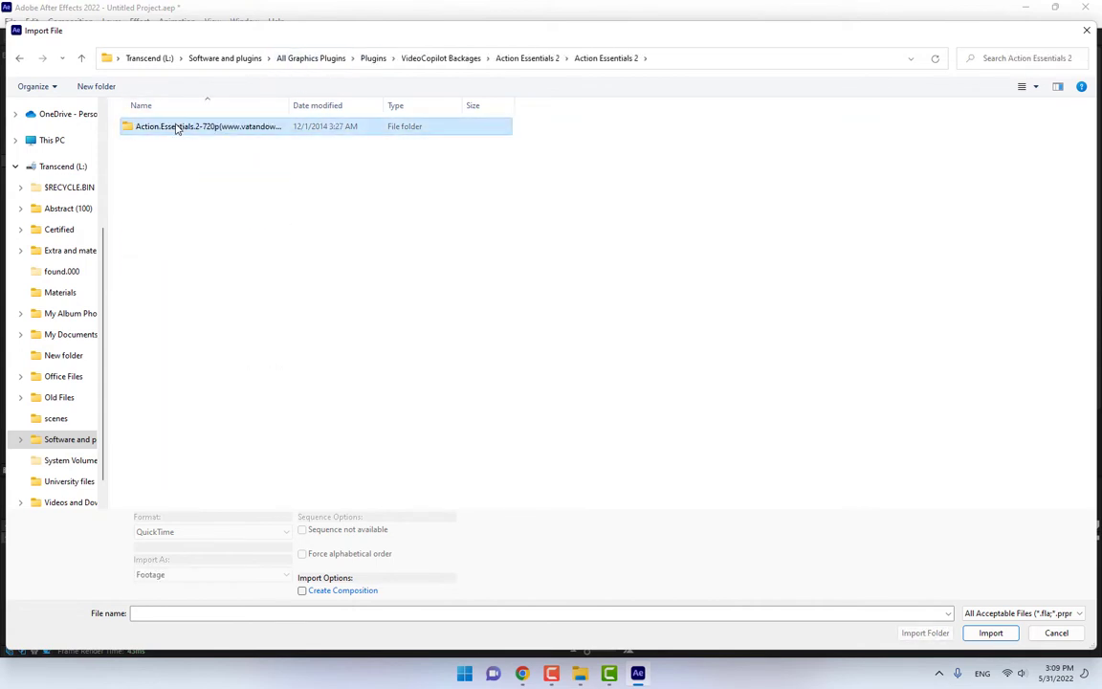
double_click(176, 128)
double_click(176, 127)
double_click(176, 127)
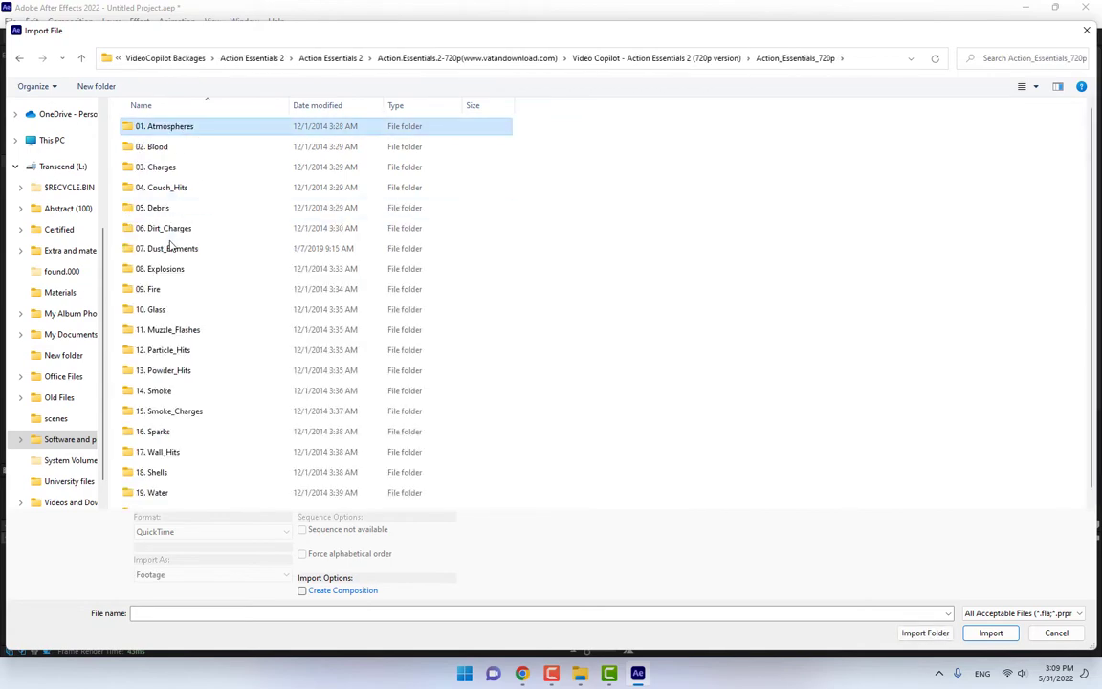
double_click(153, 271)
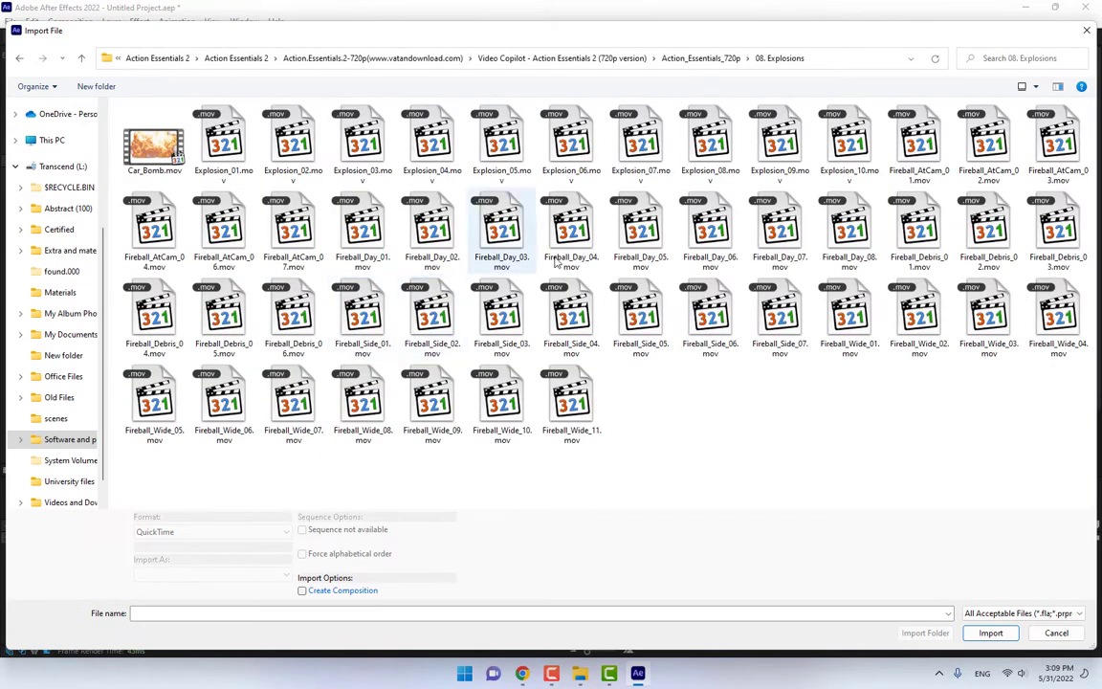
Step: Move the import dialog aside to check the street scene behind it, and restore the dialog to full size
left_click_drag(805, 37, 650, 484)
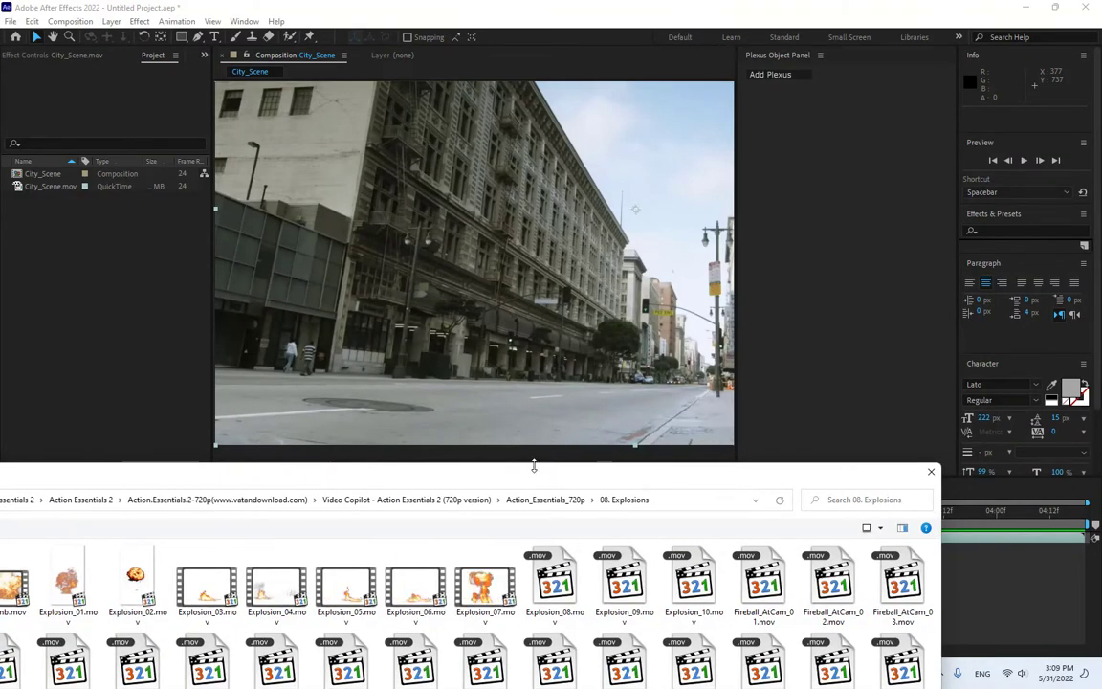
left_click_drag(538, 475, 652, 141)
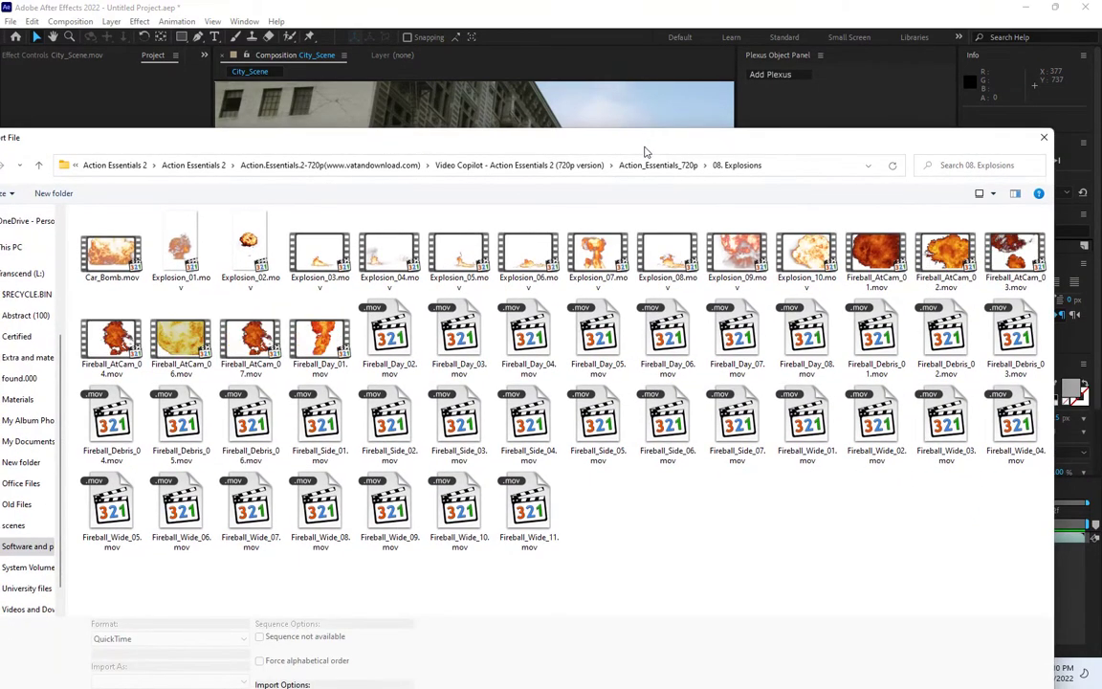
double_click(622, 138)
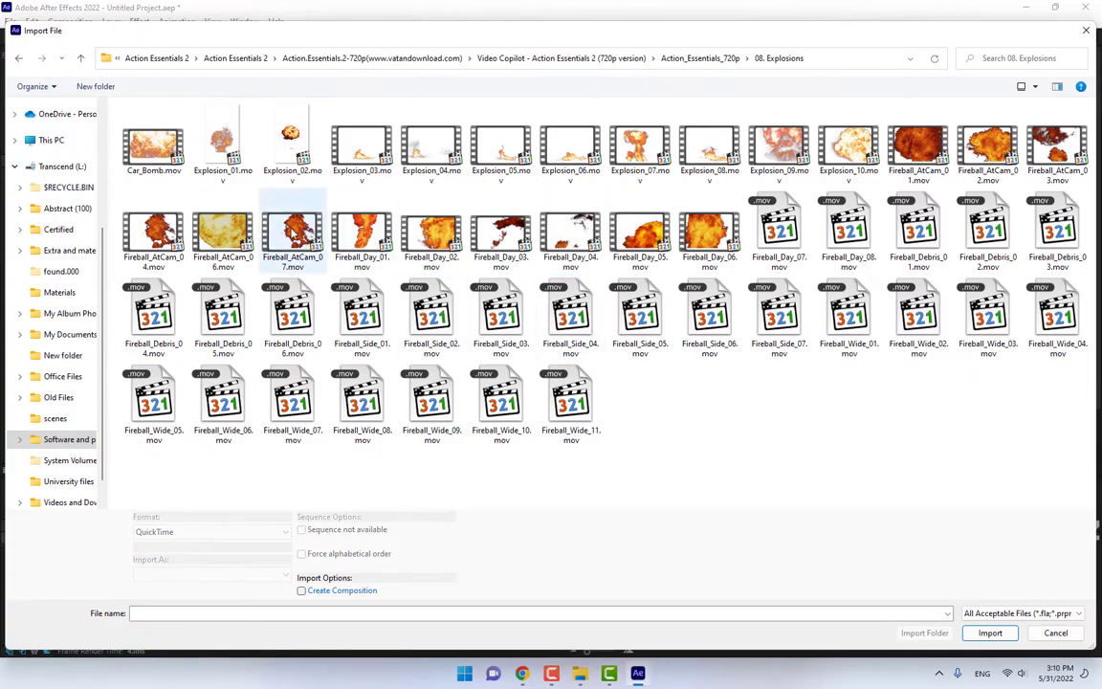
Step: Preview the explosion clips Fireball_AtCam_07.mov and Fireball_Debris_06.mov in the media player
left_click(288, 239)
right_click(285, 241)
left_click(315, 237)
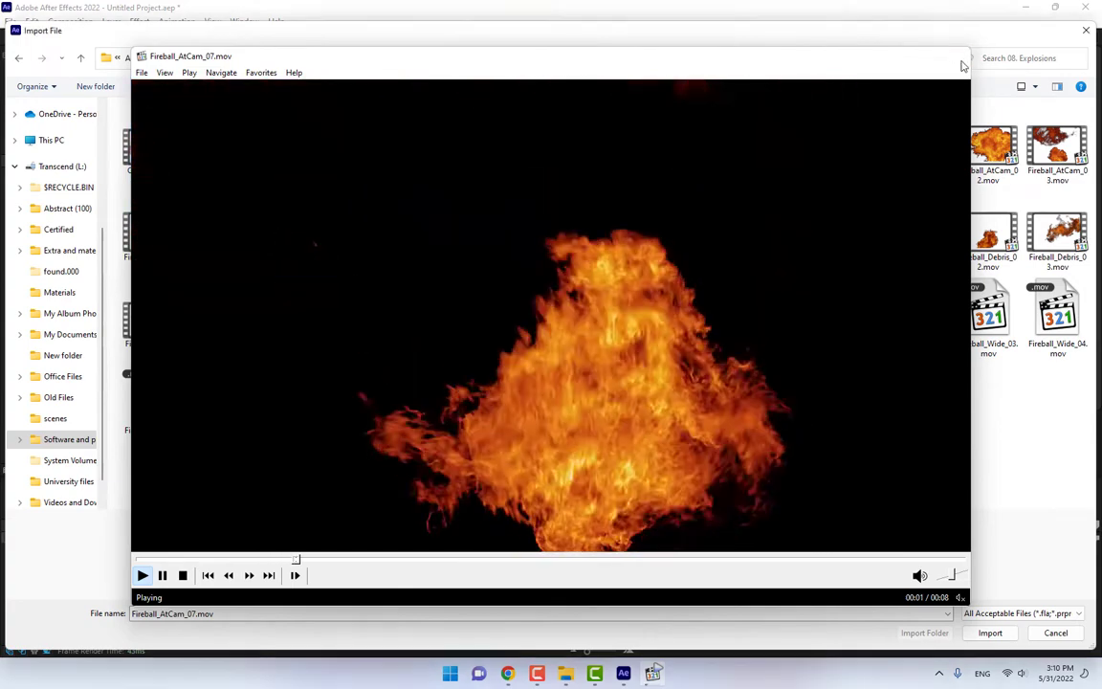
left_click(961, 60)
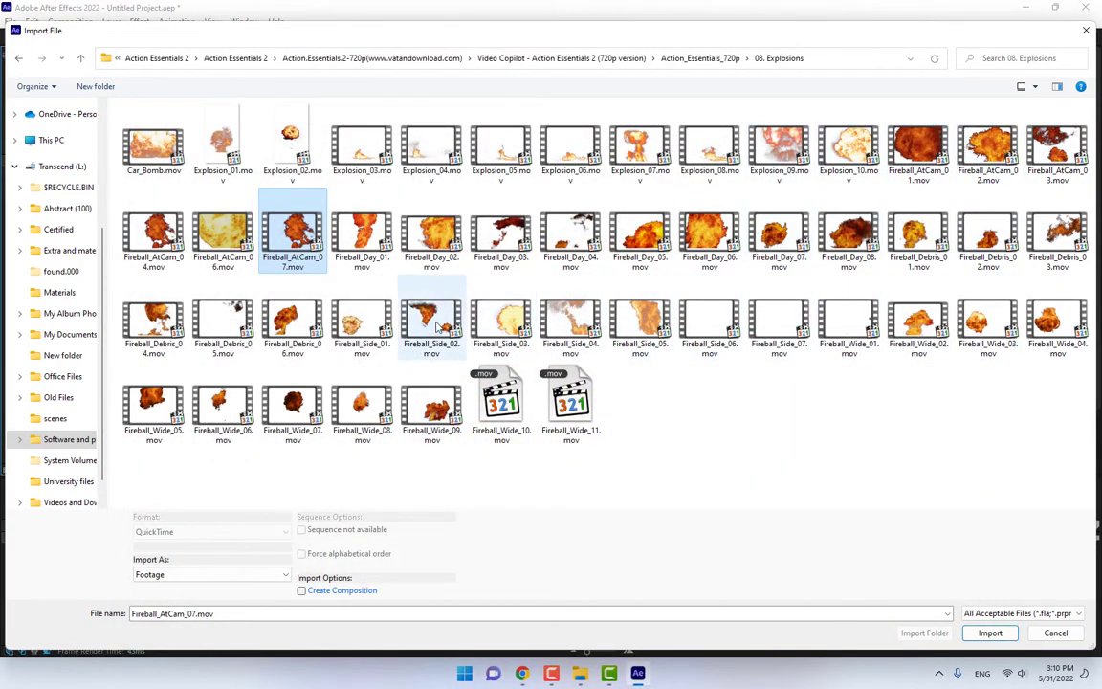
right_click(292, 321)
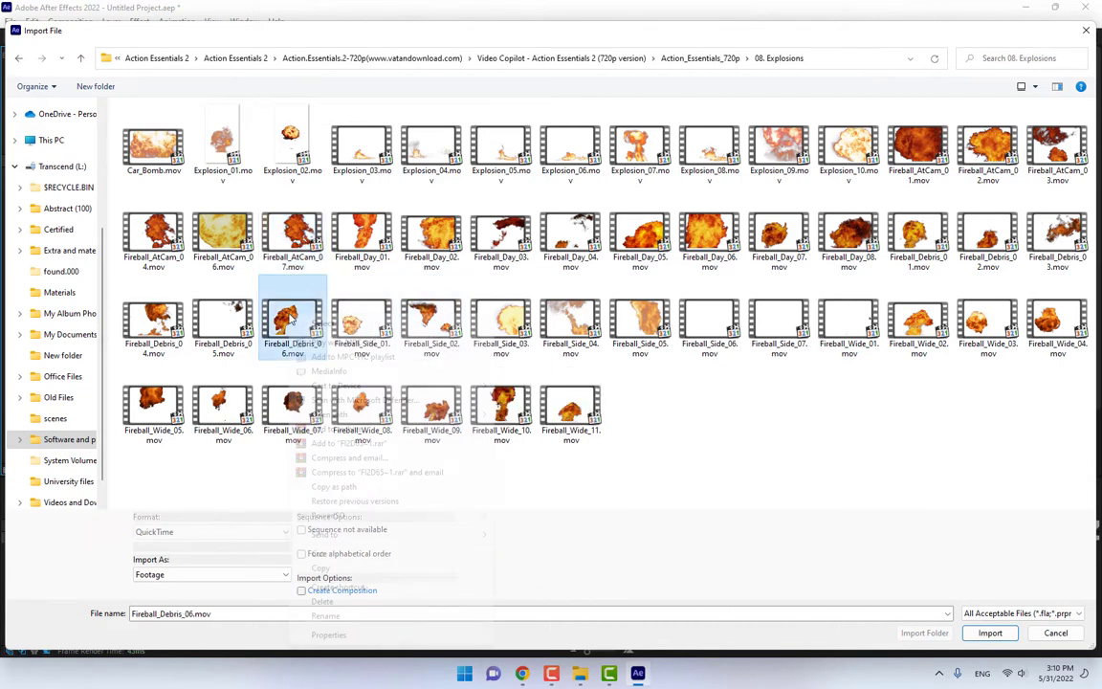
left_click(323, 342)
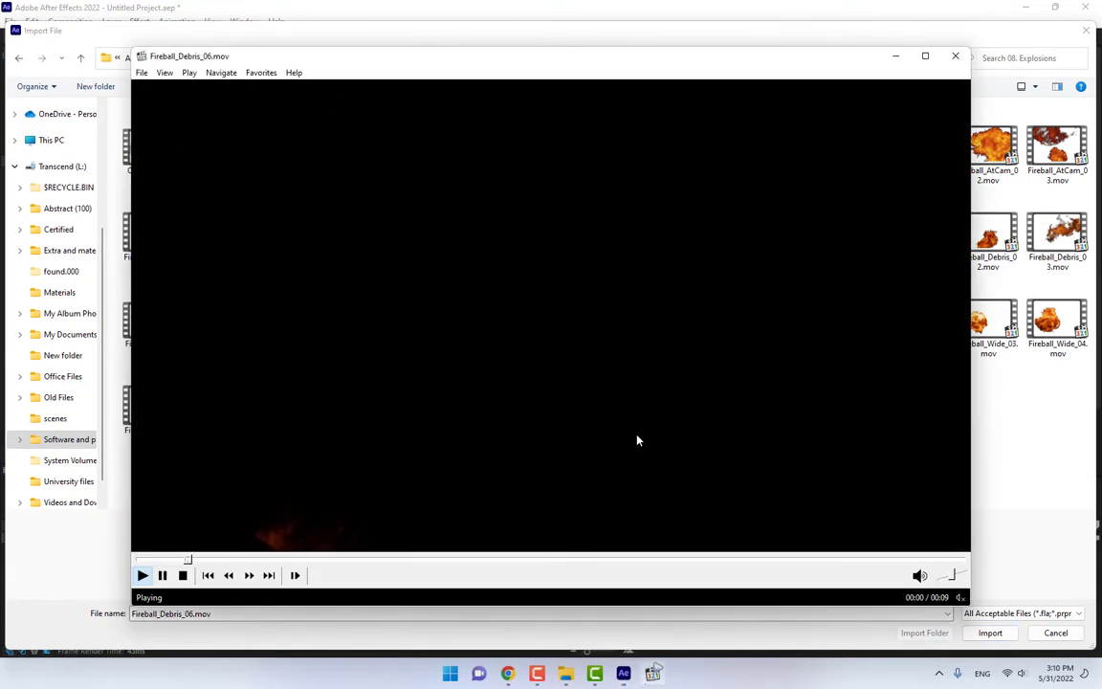
left_click(958, 58)
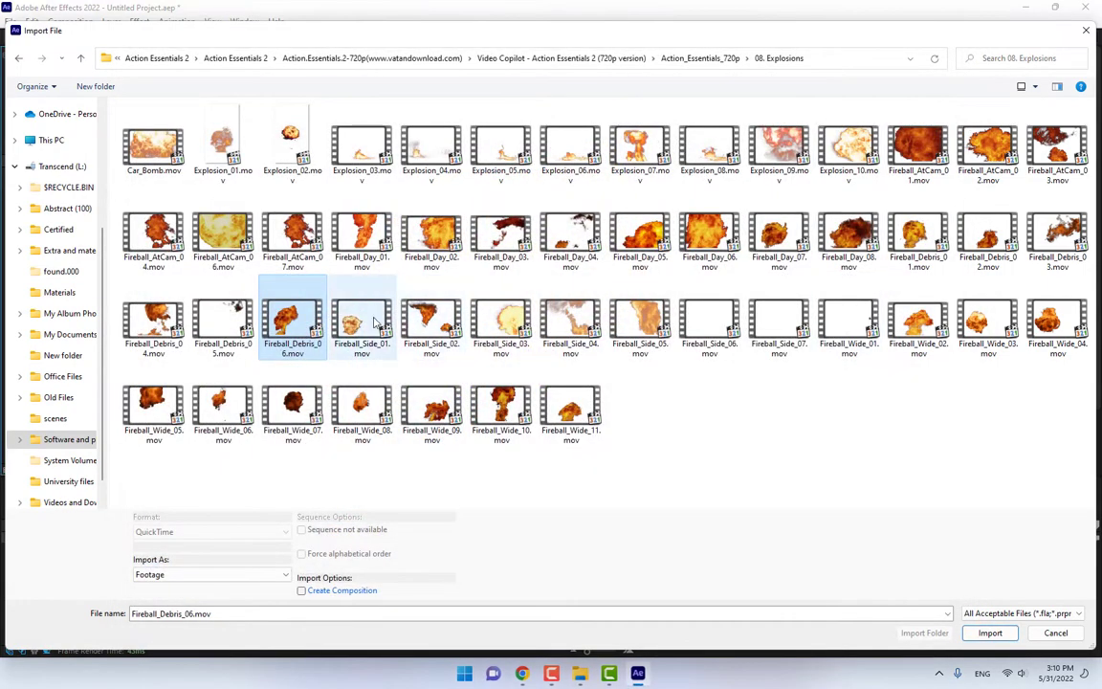
Step: Preview the side explosion clips Fireball_Side_01.mov, Fireball_Side_03.mov and Fireball_Side_04.mov in the media player
right_click(362, 319)
left_click(426, 345)
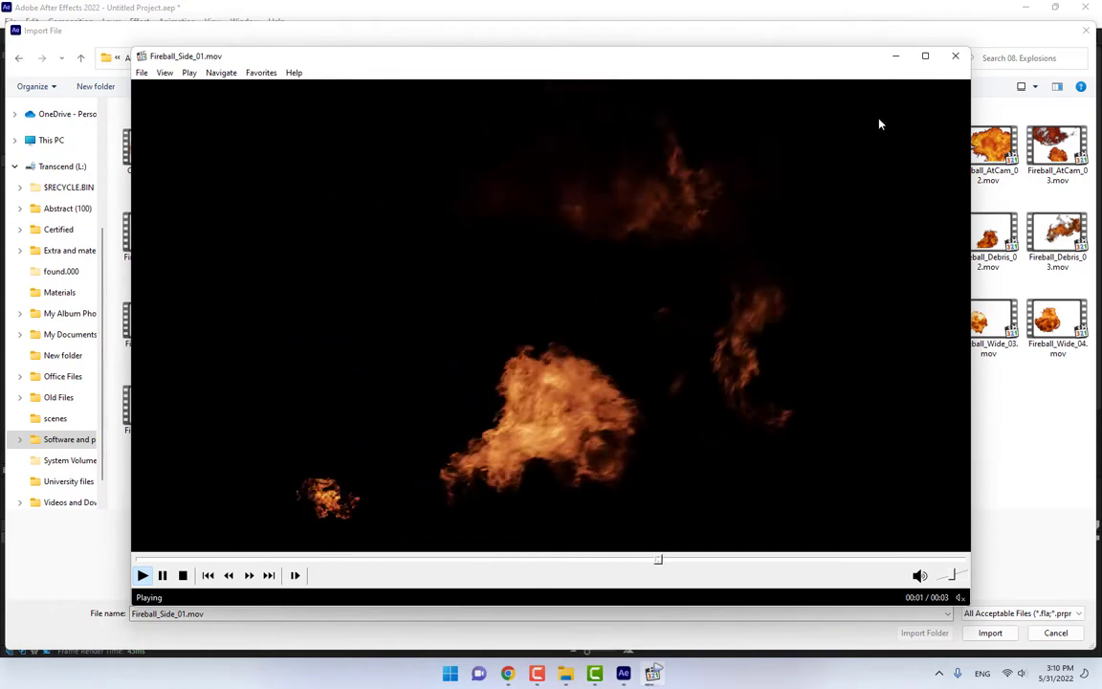
left_click(955, 55)
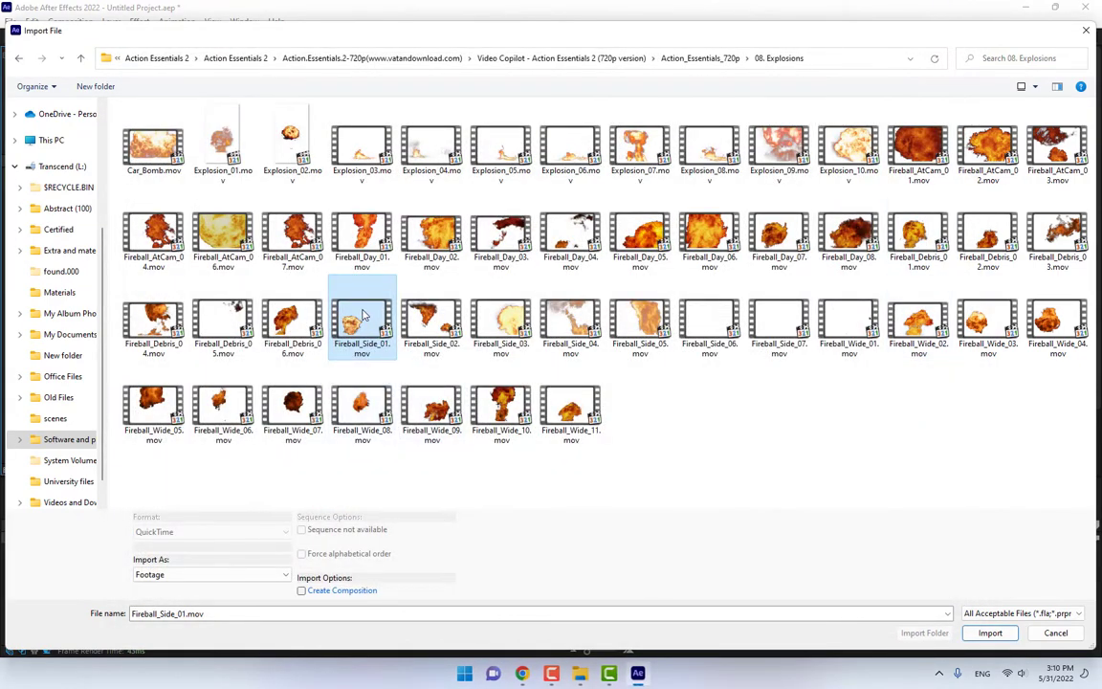
right_click(487, 329)
left_click(515, 353)
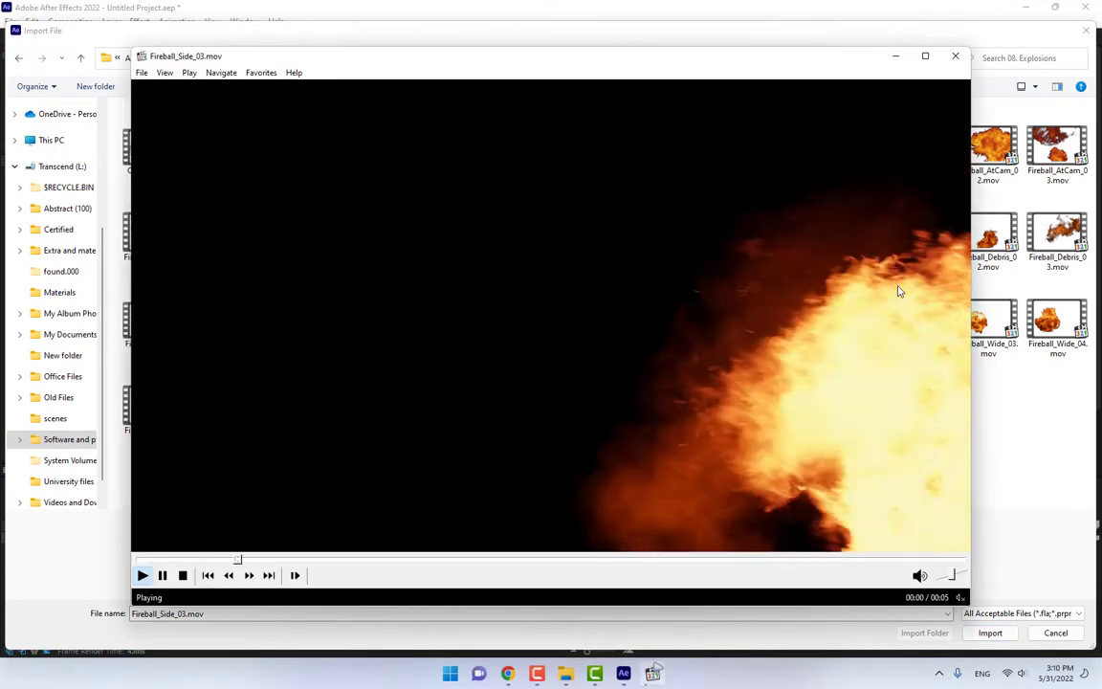
left_click(955, 56)
left_click(566, 324)
right_click(565, 325)
left_click(594, 351)
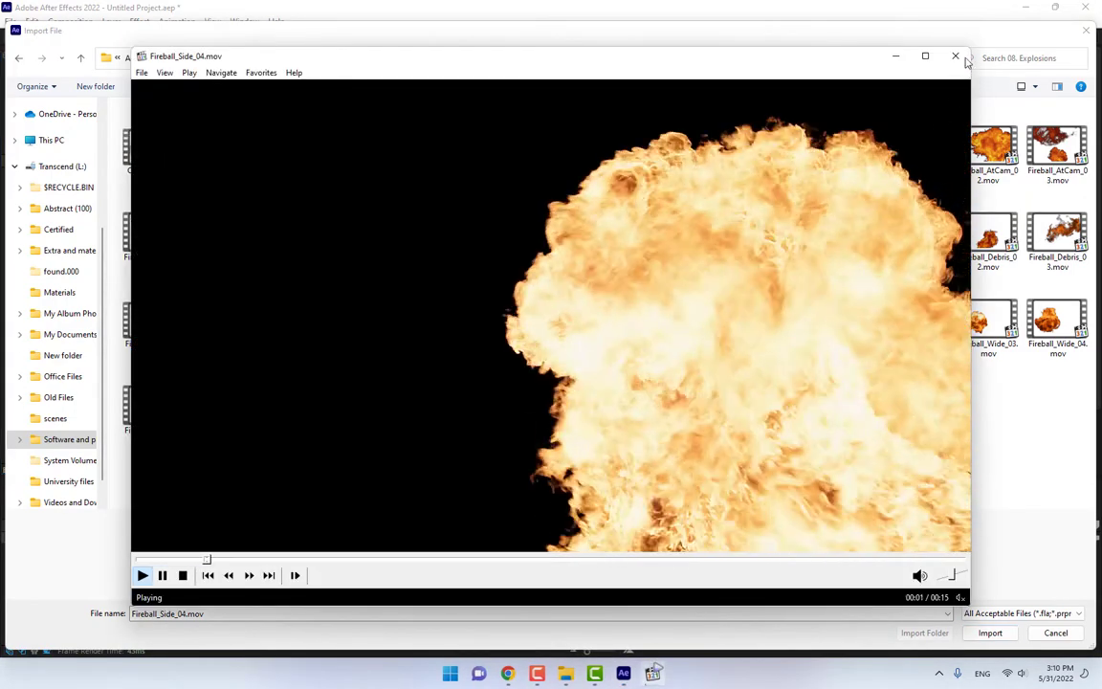
left_click(959, 56)
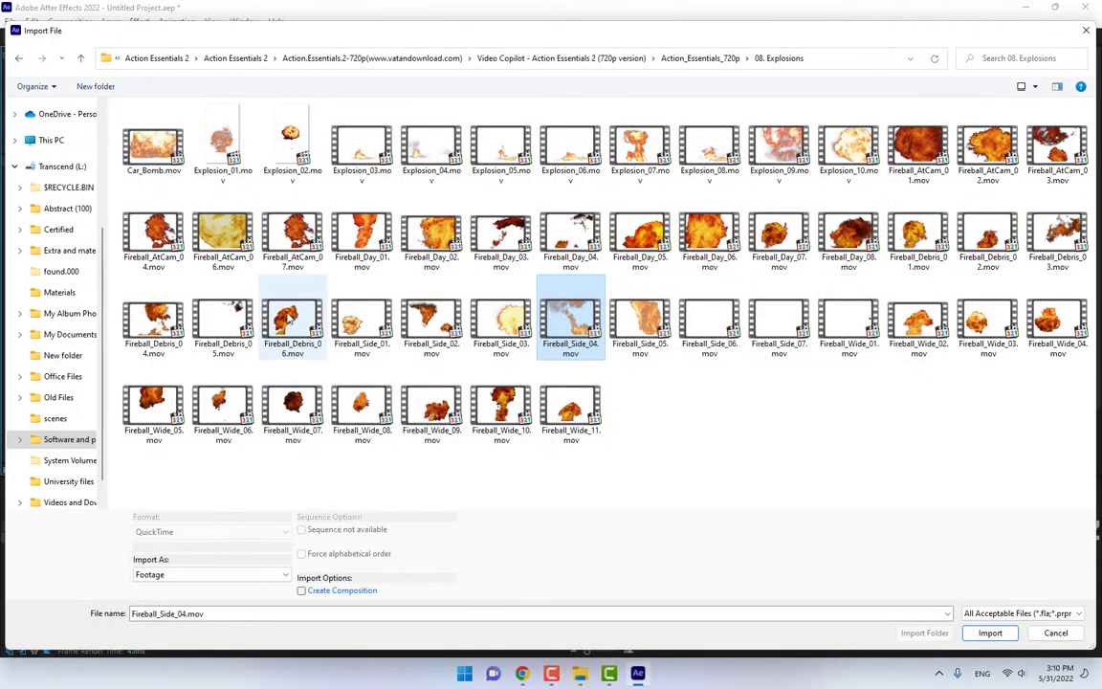
Step: Import Fireball_Debris_06.mov and place it in the City_Scene composition above the street footage
left_click(296, 316)
double_click(292, 316)
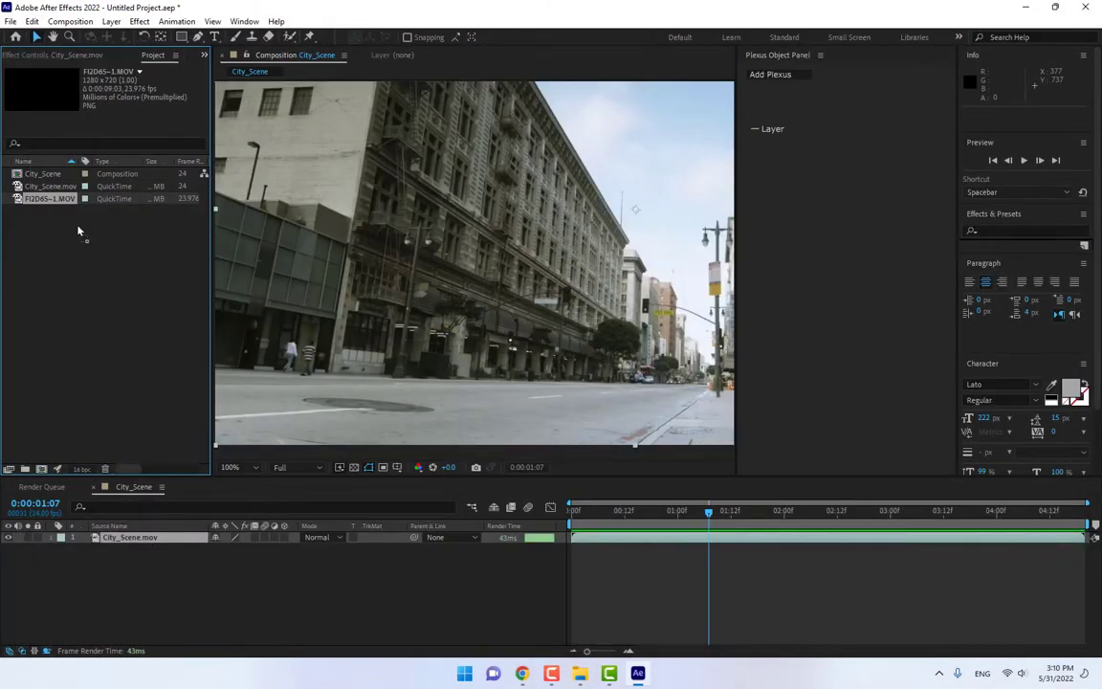
left_click_drag(118, 265, 448, 401)
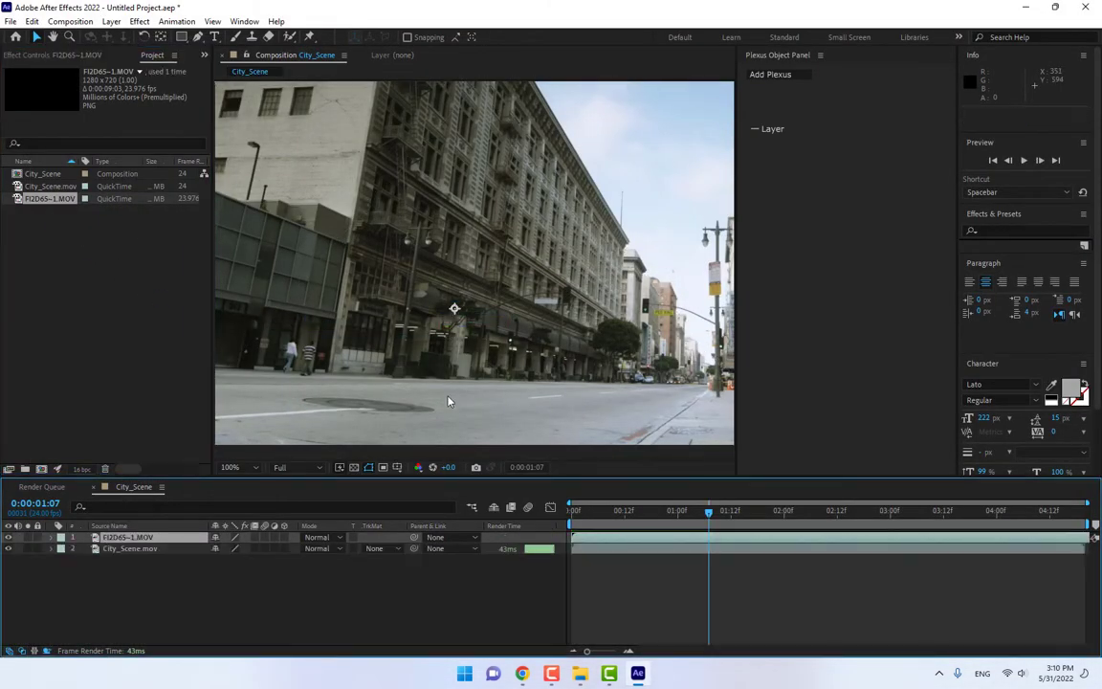
Step: Close the Plexus Object Panel, then move the Fireball_Debris_06 layer to position 745, 317 and scale it to 46%
left_click(820, 55)
left_click(868, 59)
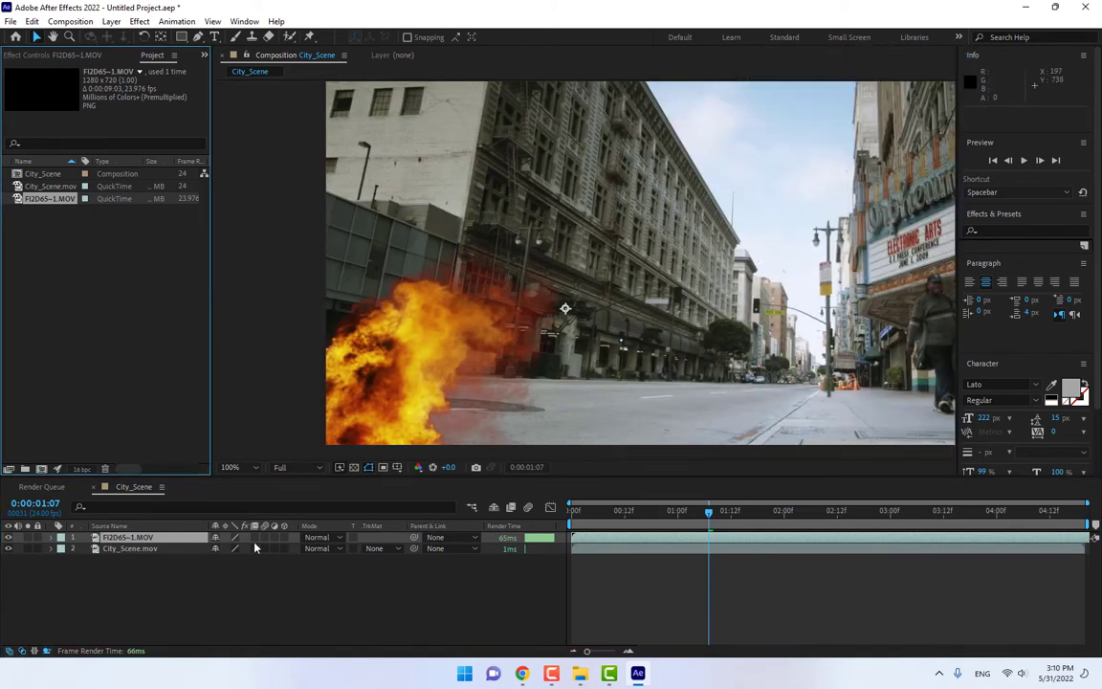
left_click_drag(574, 348, 603, 224)
key("s")
left_click_drag(254, 553, 216, 553)
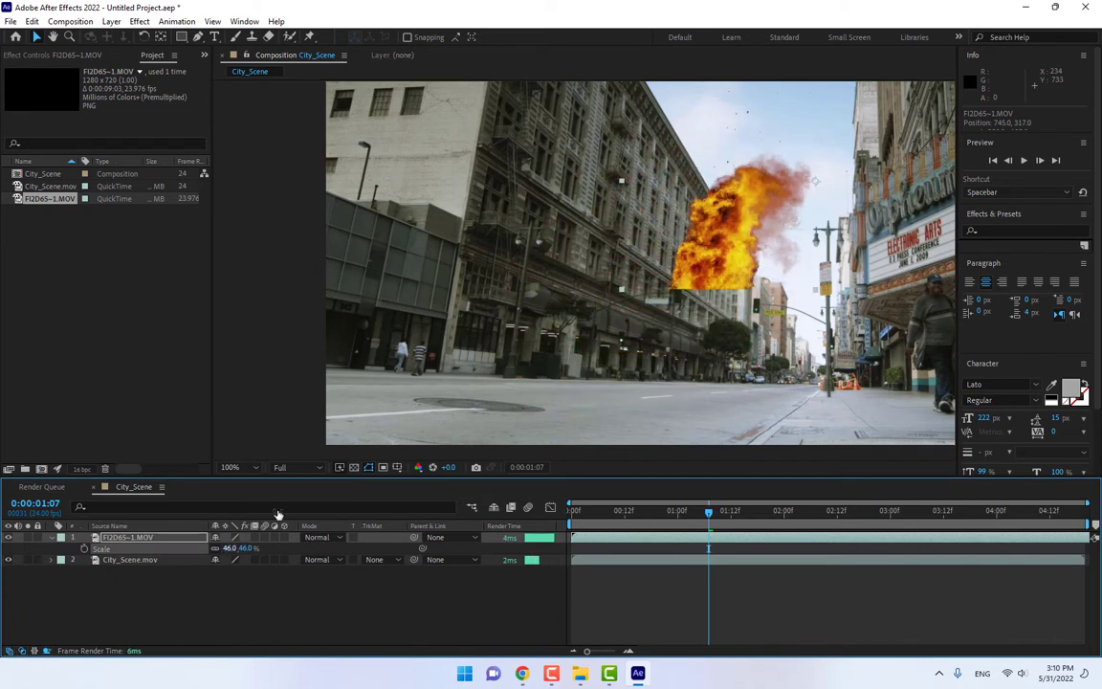
Step: Place the fireball's base at the curb in front of the building, with the layer at position 520, 461, checking several frames
left_click_drag(590, 514, 687, 546)
left_click_drag(627, 330, 605, 370)
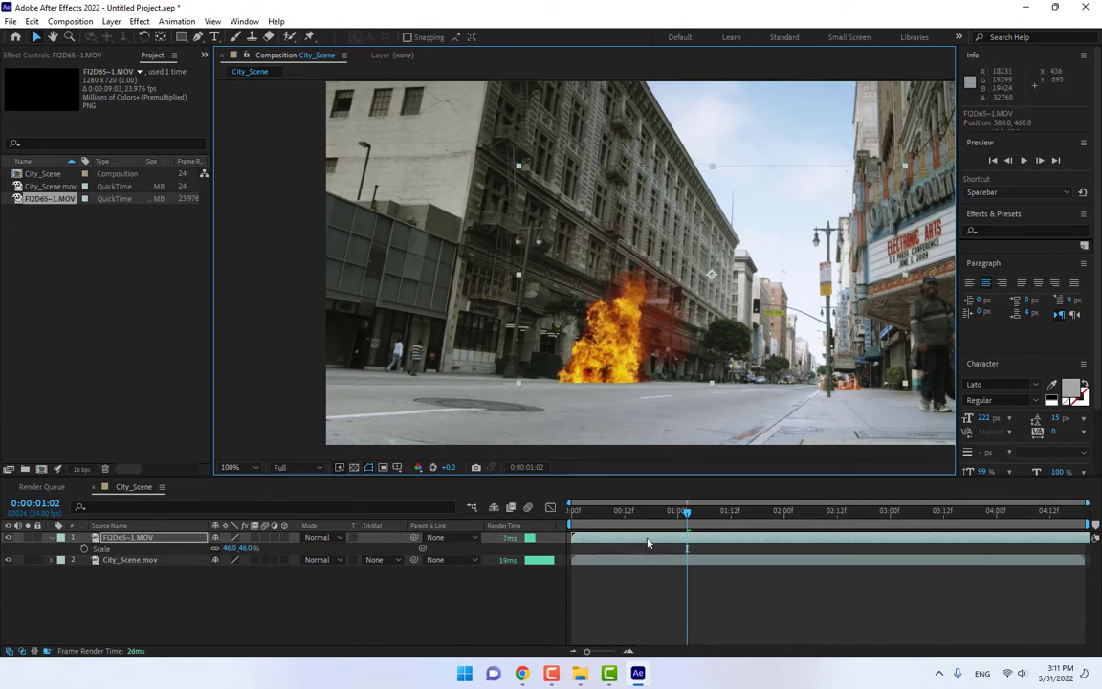
left_click_drag(686, 514, 818, 522)
left_click_drag(620, 376, 616, 374)
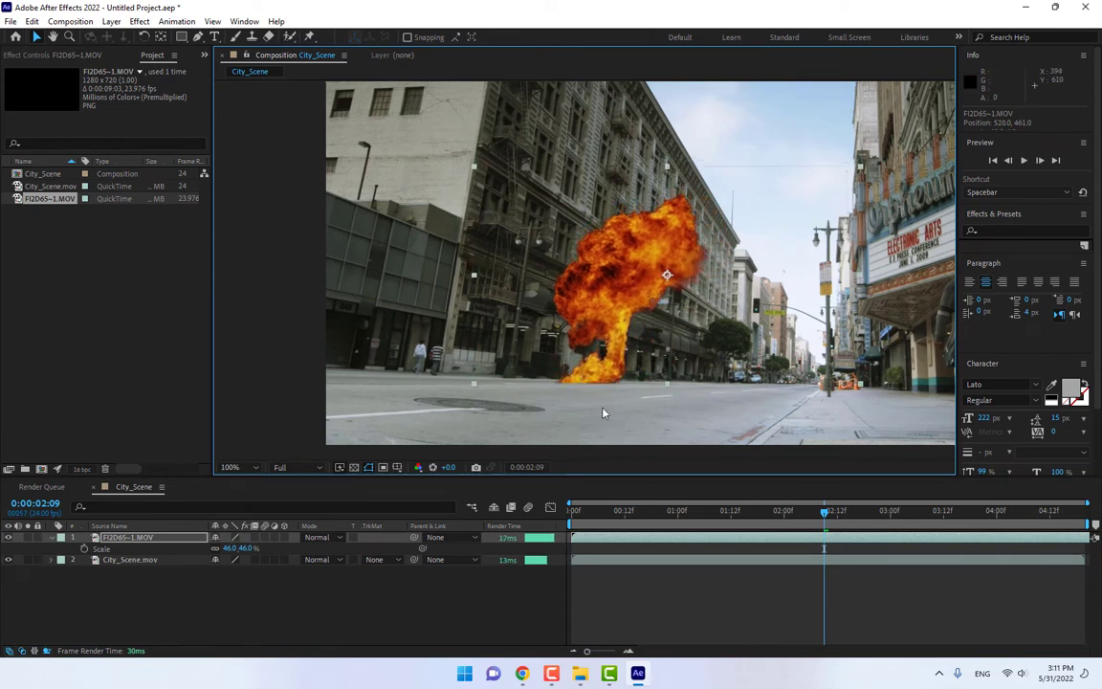
left_click_drag(628, 514, 696, 512)
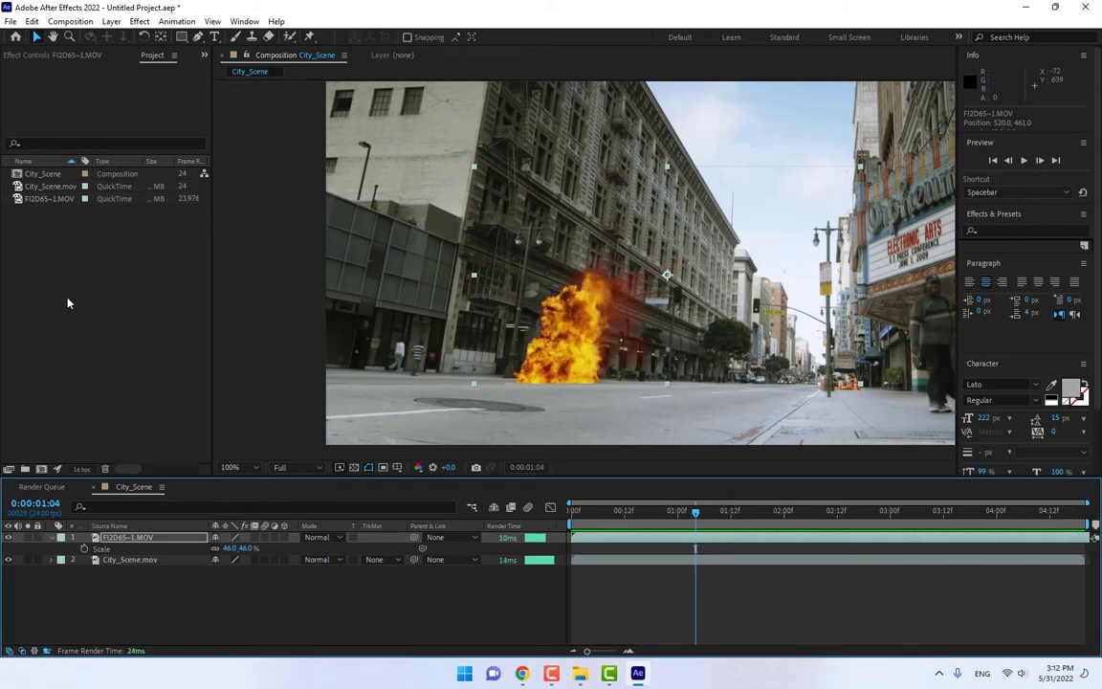
Step: Import Fireball_Side_06.mov and use it to replace the source of the existing fireball layer
double_click(101, 303)
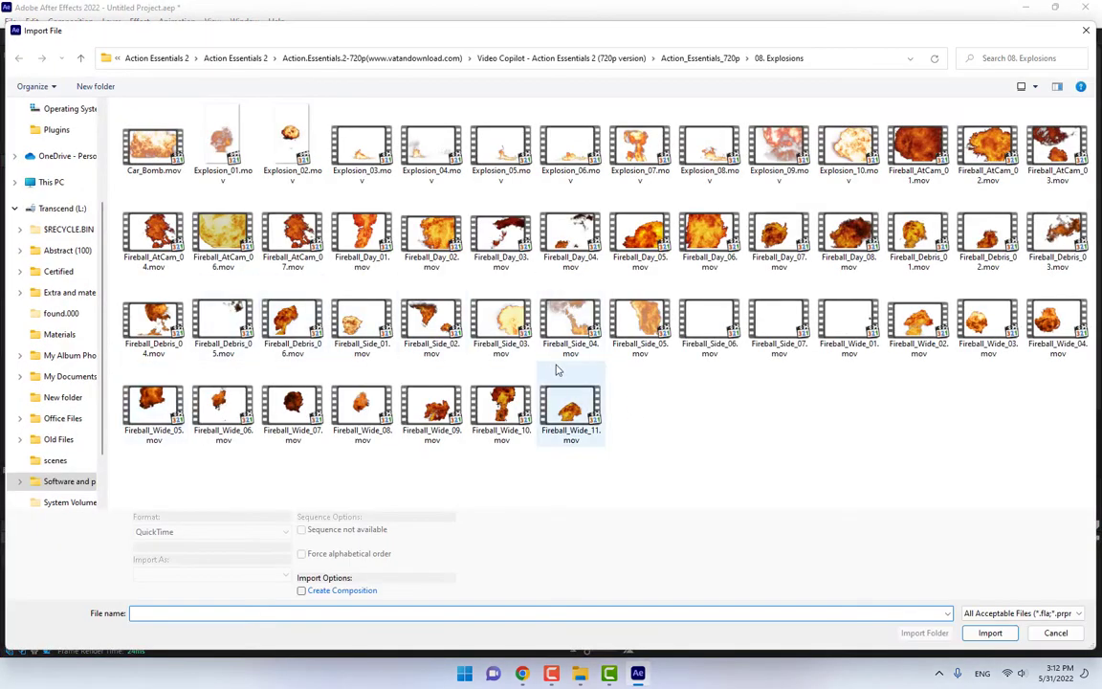
double_click(709, 325)
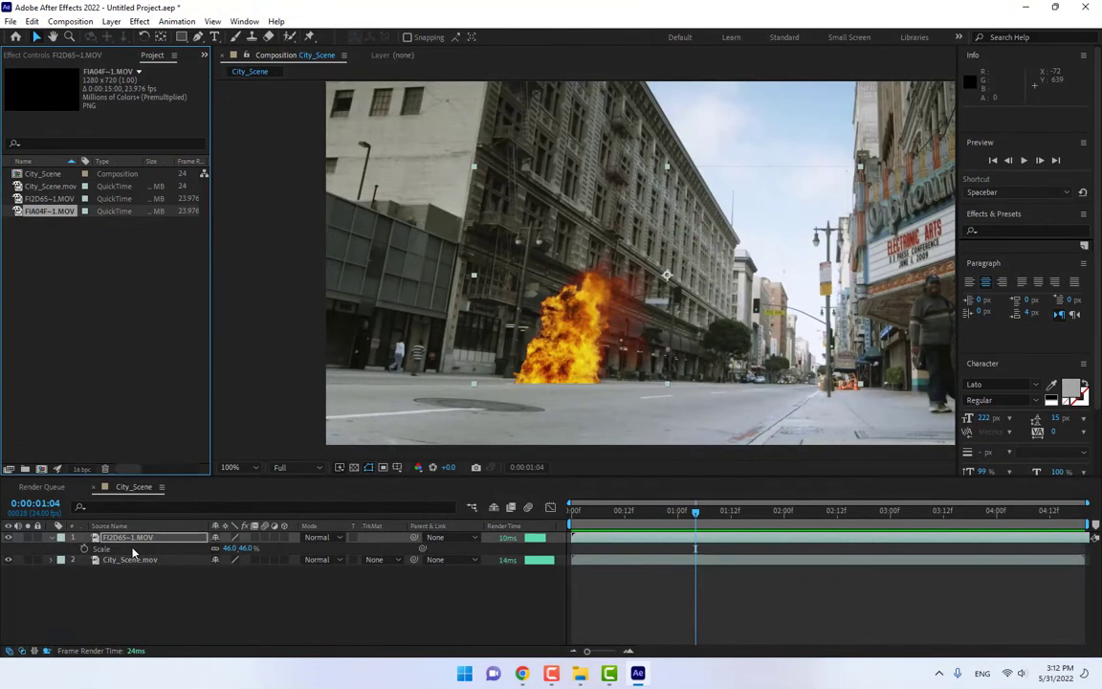
left_click(118, 540)
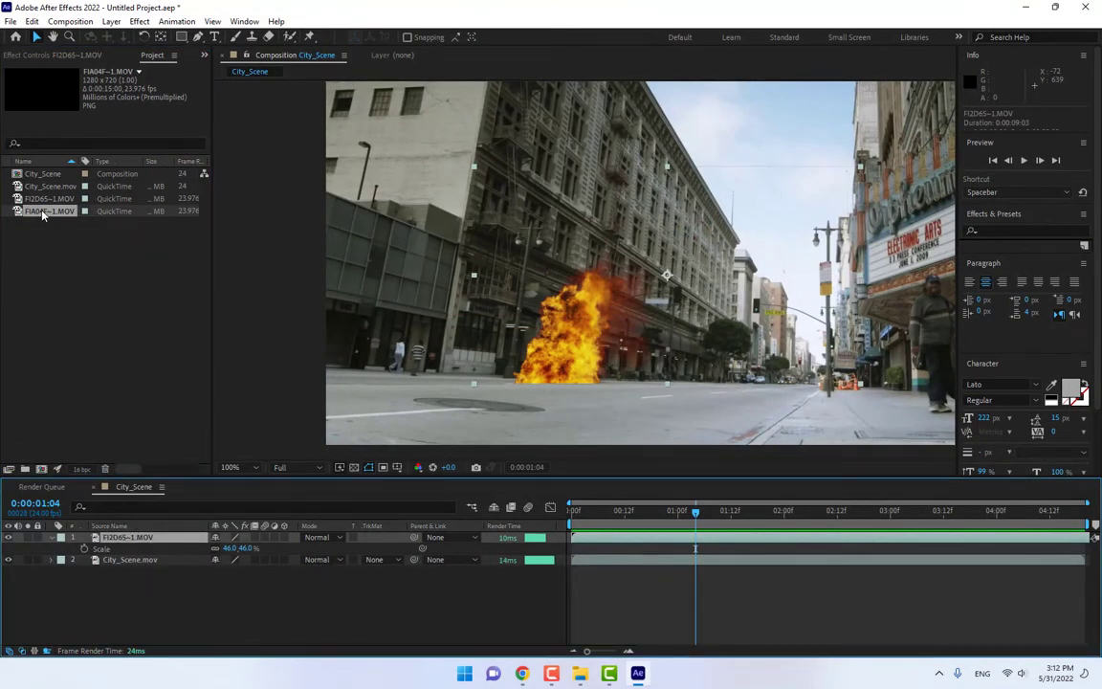
left_click_drag(42, 215, 130, 296)
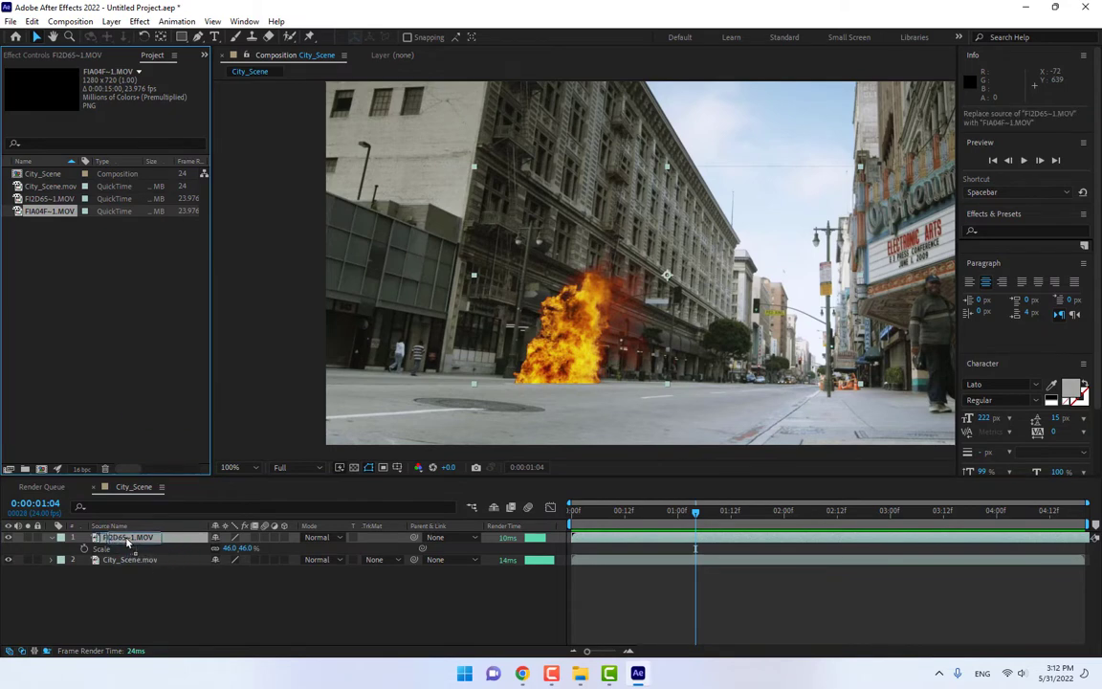
left_click_drag(127, 542, 130, 542)
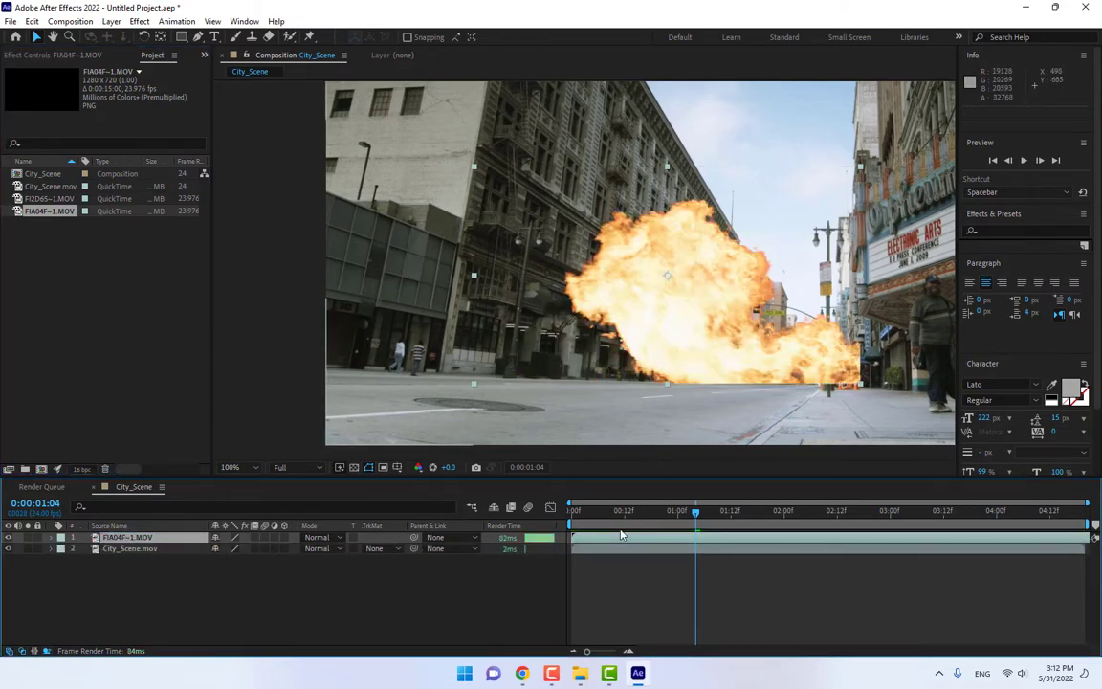
Step: Move the Fireball_Side_06 layer to position 482, 460 and flip it horizontally
left_click_drag(694, 515, 767, 513)
left_click(758, 304)
right_click(758, 304)
mouse_move(803, 322)
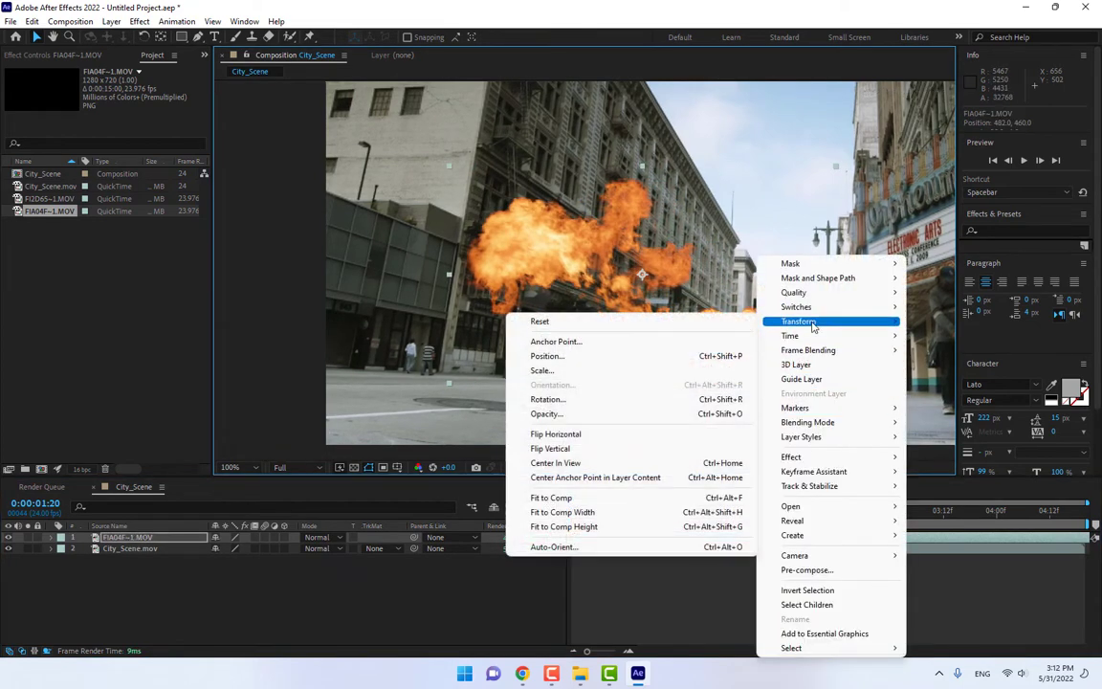
left_click(566, 497)
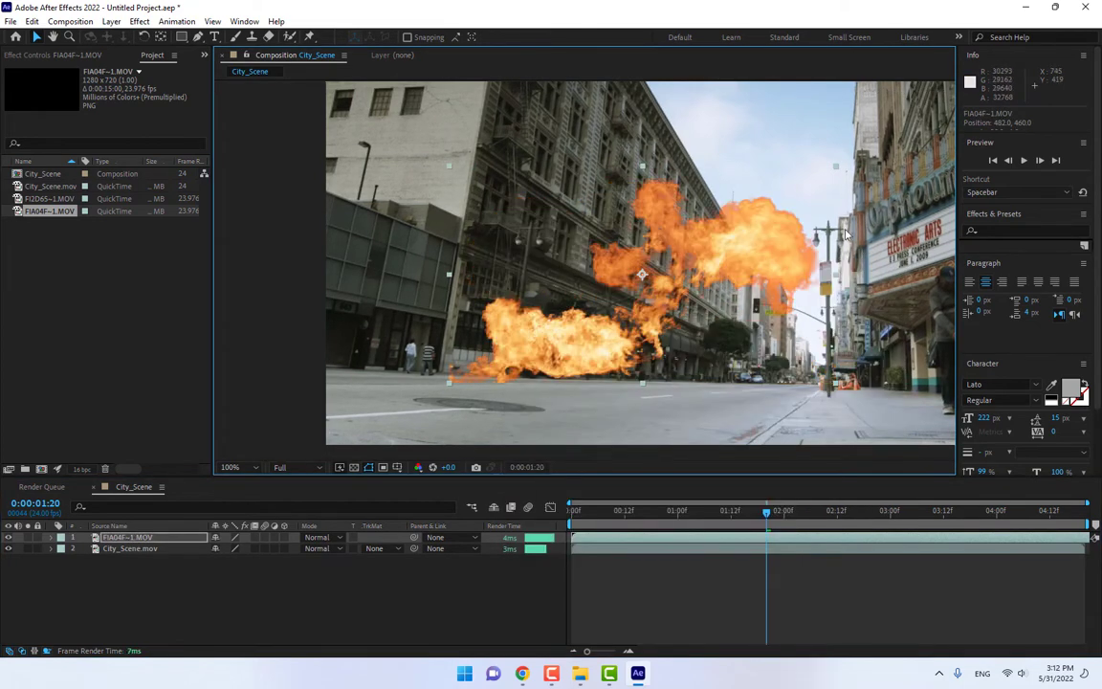
Step: Scale the flipped fireball layer to -26, 26% and place its base at the curb at position 469, 531
key("s")
left_click_drag(248, 550, 238, 550)
left_click_drag(585, 322, 574, 369)
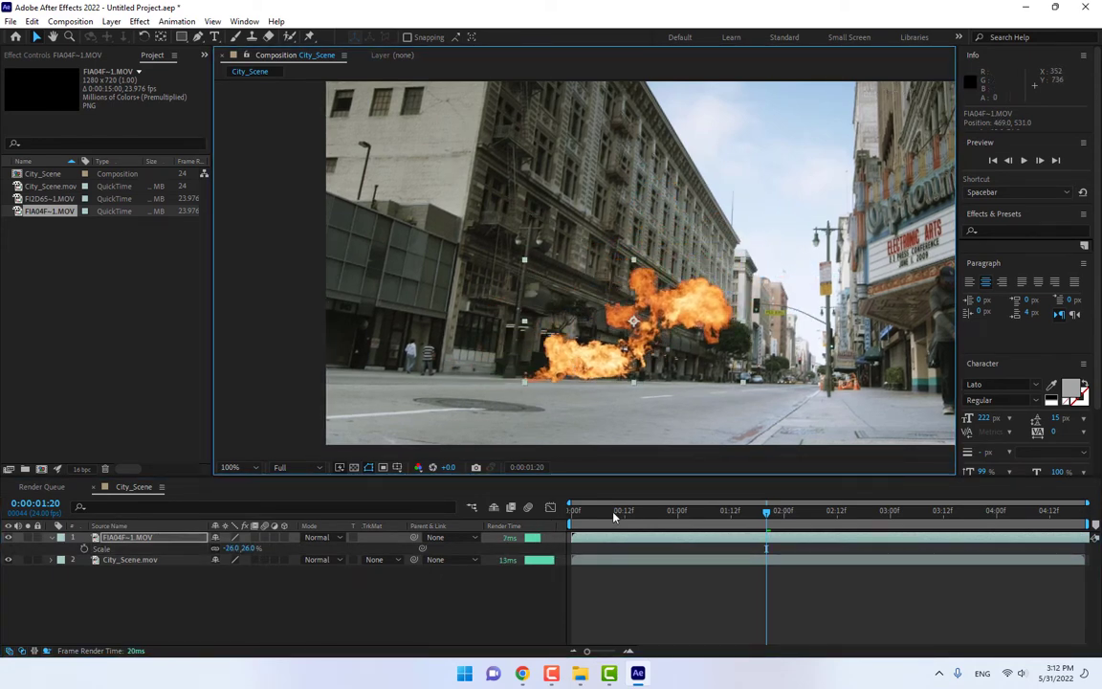
Step: Shift the fireball layer in time to start at 0:00:01:00 and reposition it to 445, 529 against the building
left_click_drag(572, 514, 767, 540)
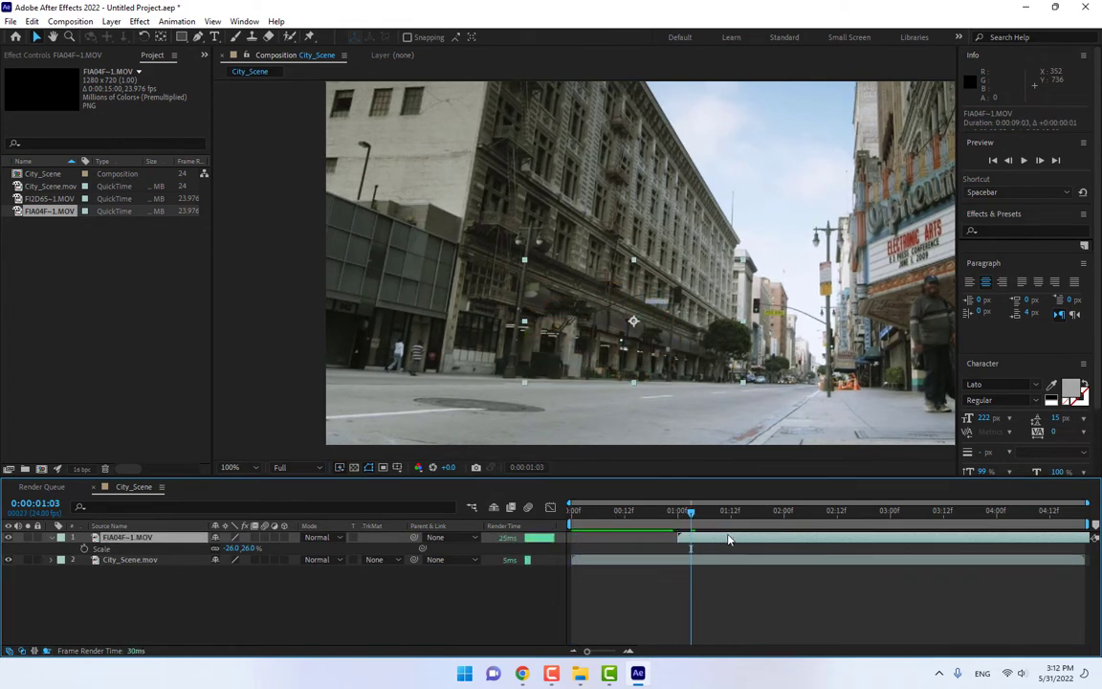
left_click_drag(683, 517, 753, 517)
left_click(563, 370)
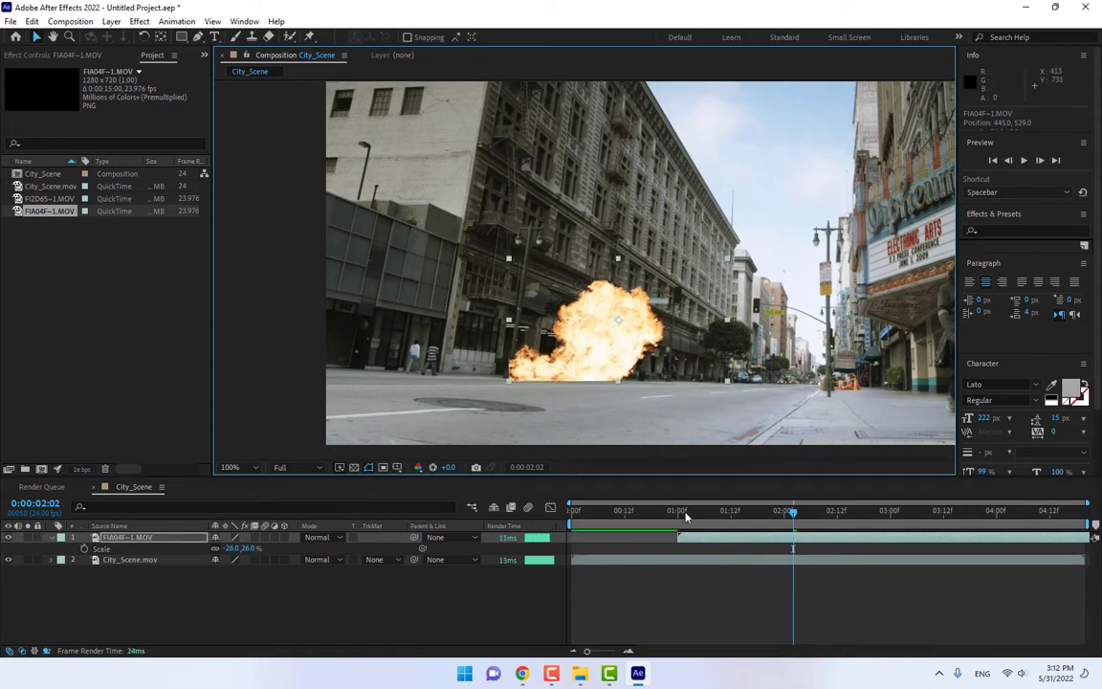
mouse_move(688, 517)
left_mouse_down()
mouse_move(935, 509)
mouse_move(696, 512)
left_mouse_up()
Step: Check the fireball and street layers by toggling their visibility, leaving both shown and the fireball layer's Scale property collapsed
left_click(189, 604)
left_click(11, 538)
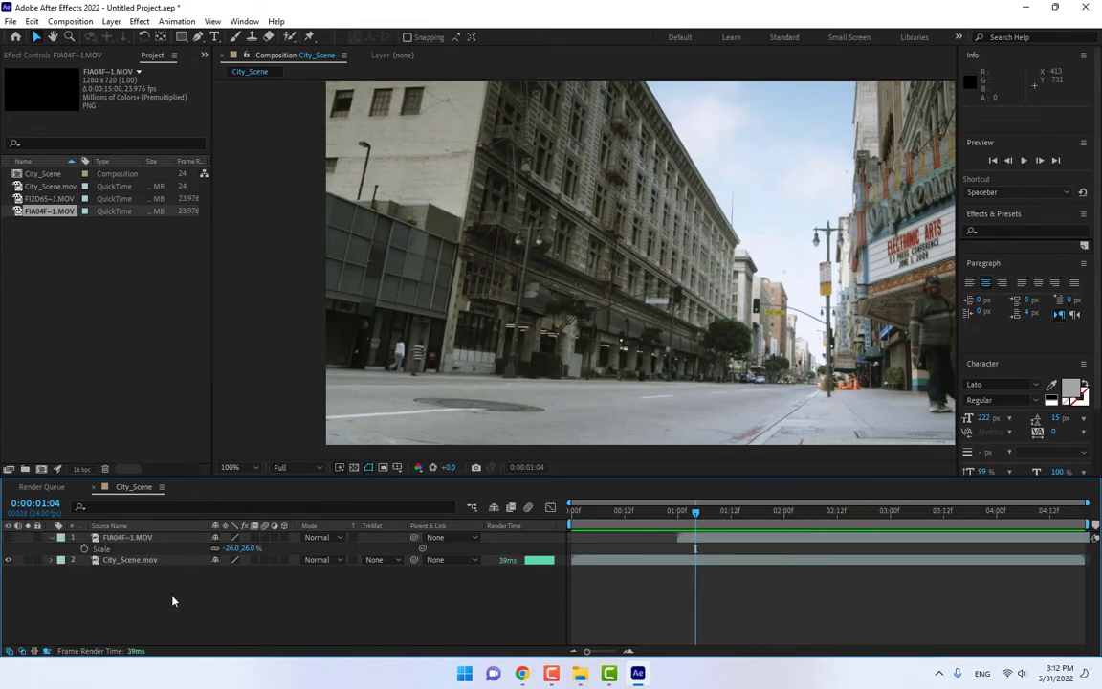
left_click(150, 540)
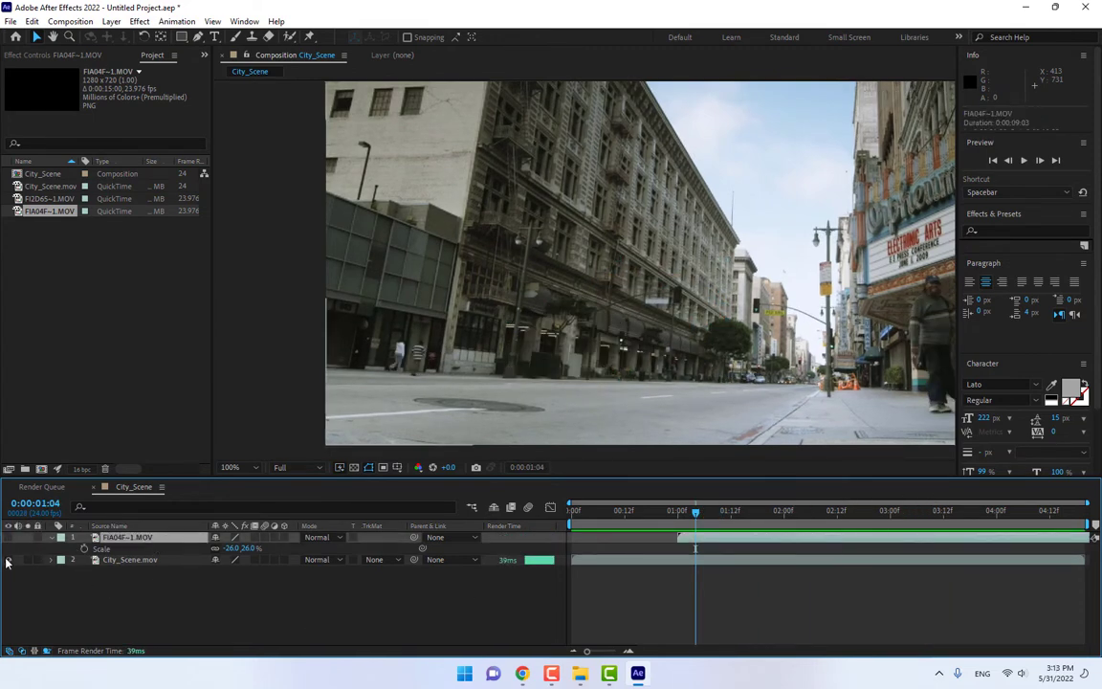
left_click(8, 538)
left_click(8, 562)
left_click(11, 561)
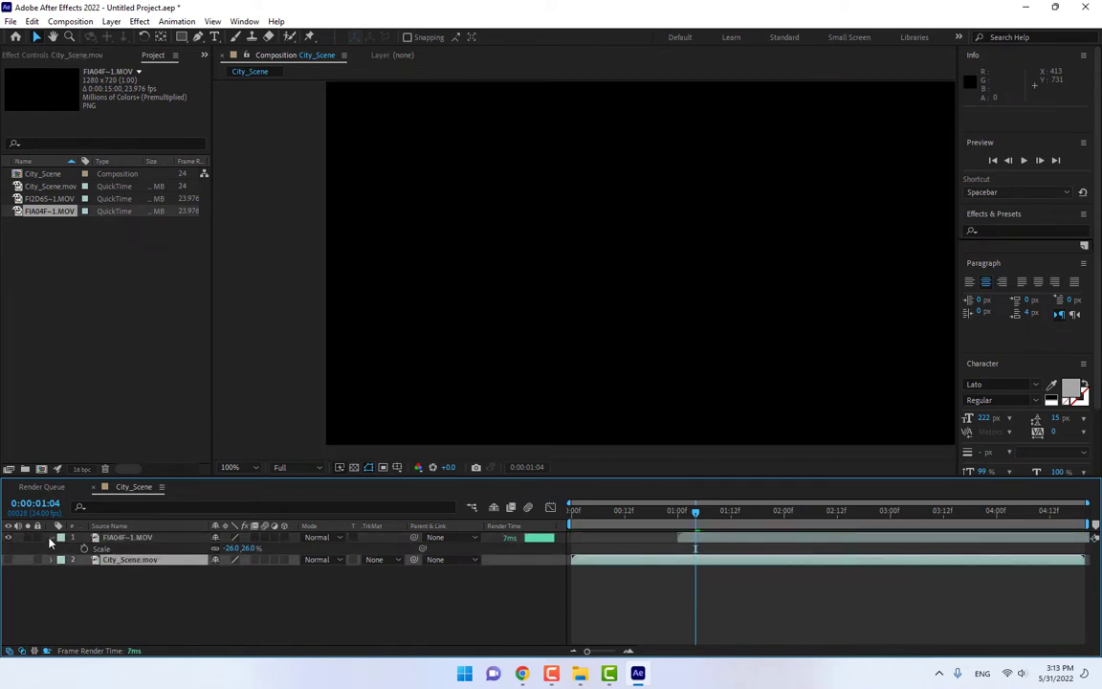
left_click(50, 538)
left_click(105, 539)
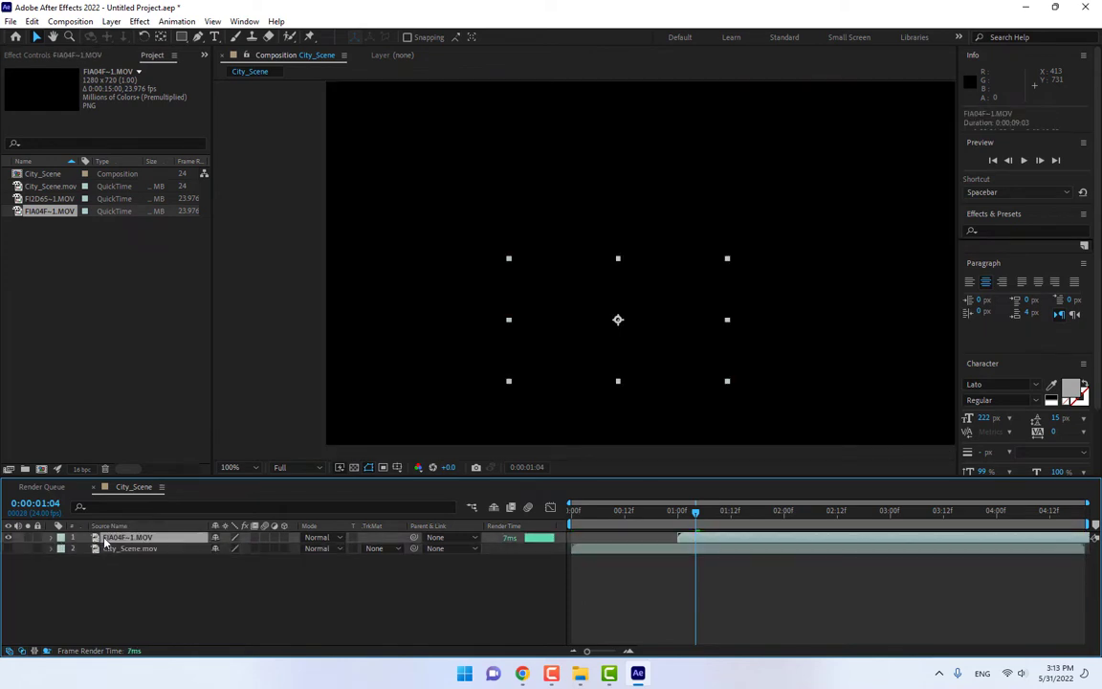
left_click(7, 549)
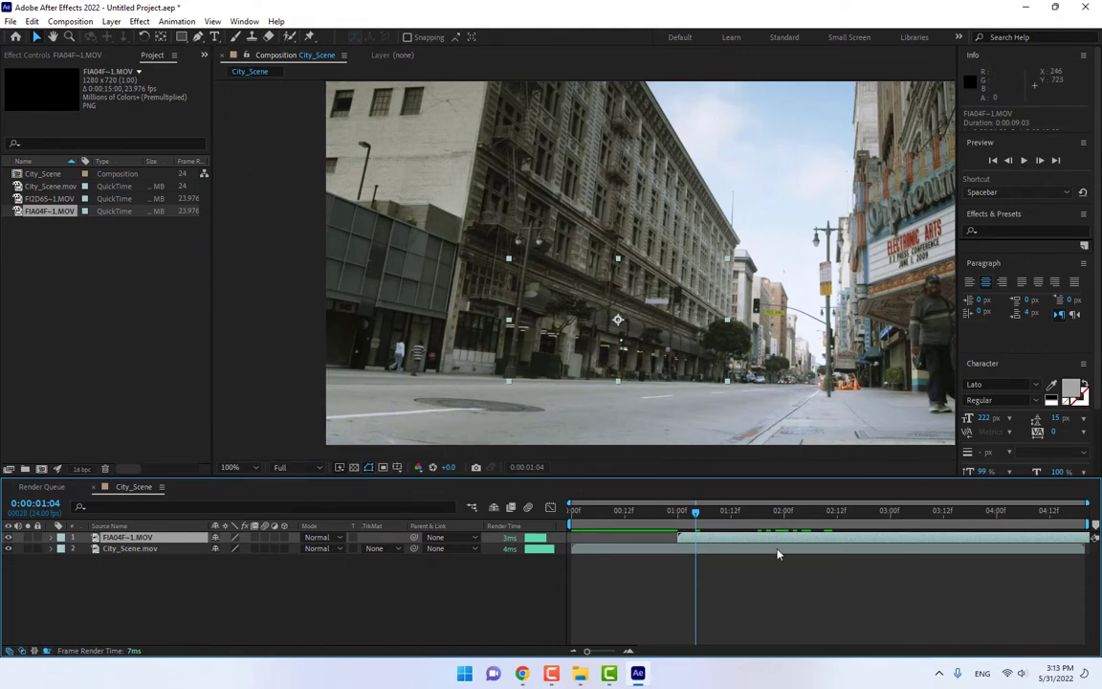
Step: At 0:00:02:00, create a 1280 x 720 blue-violet solid named Fire Mask above the fireball layer
left_click_drag(741, 515, 785, 522)
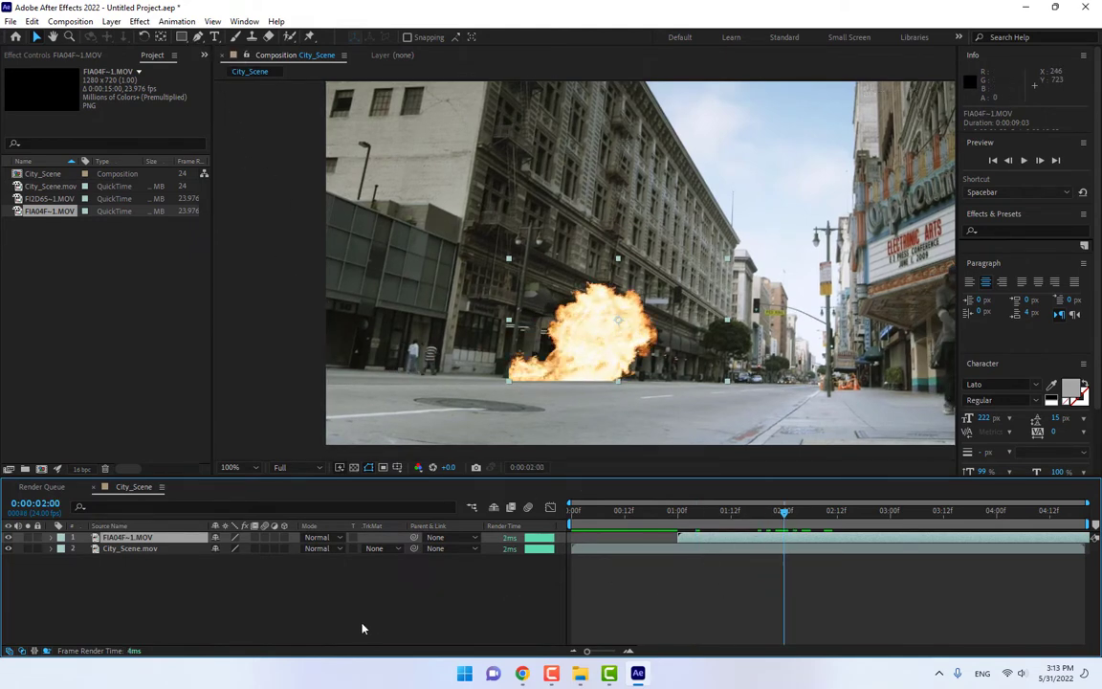
right_click(287, 615)
mouse_move(321, 447)
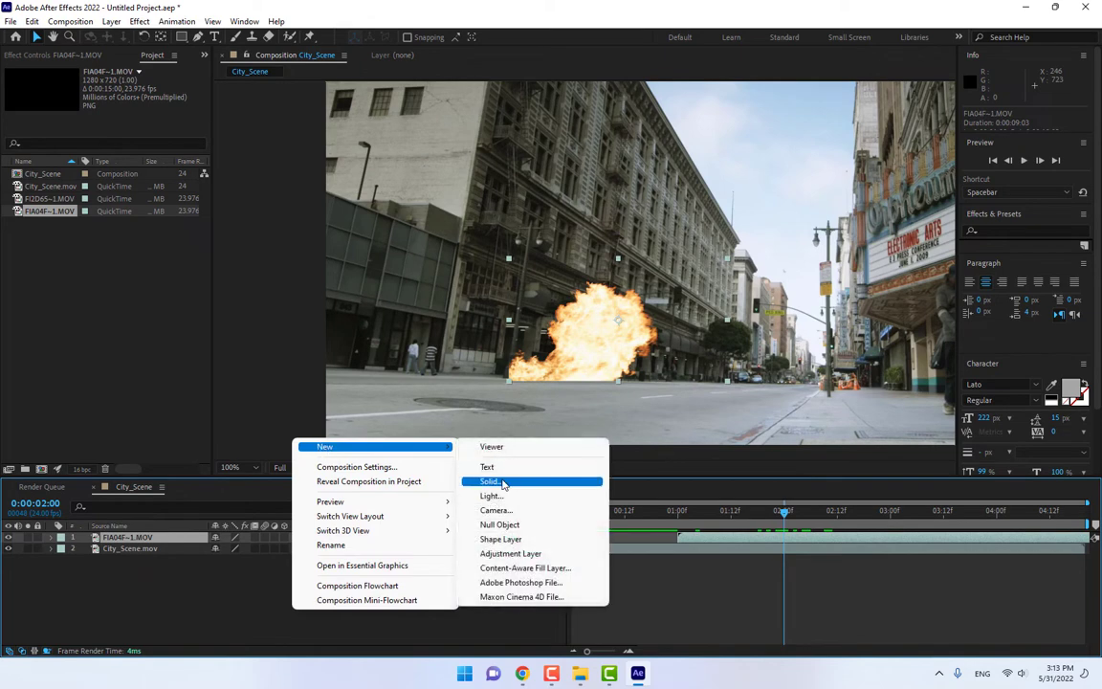
left_click(503, 483)
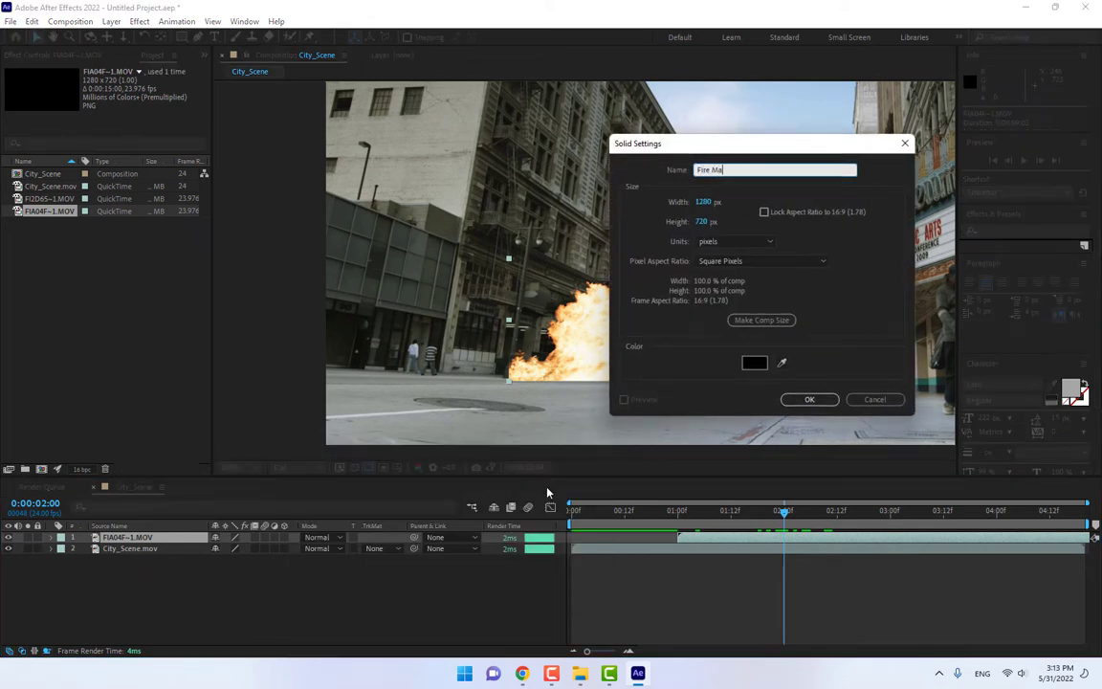
left_click(762, 364)
left_click(765, 364)
left_click_drag(916, 402, 916, 368)
left_click(860, 351)
left_click(1014, 323)
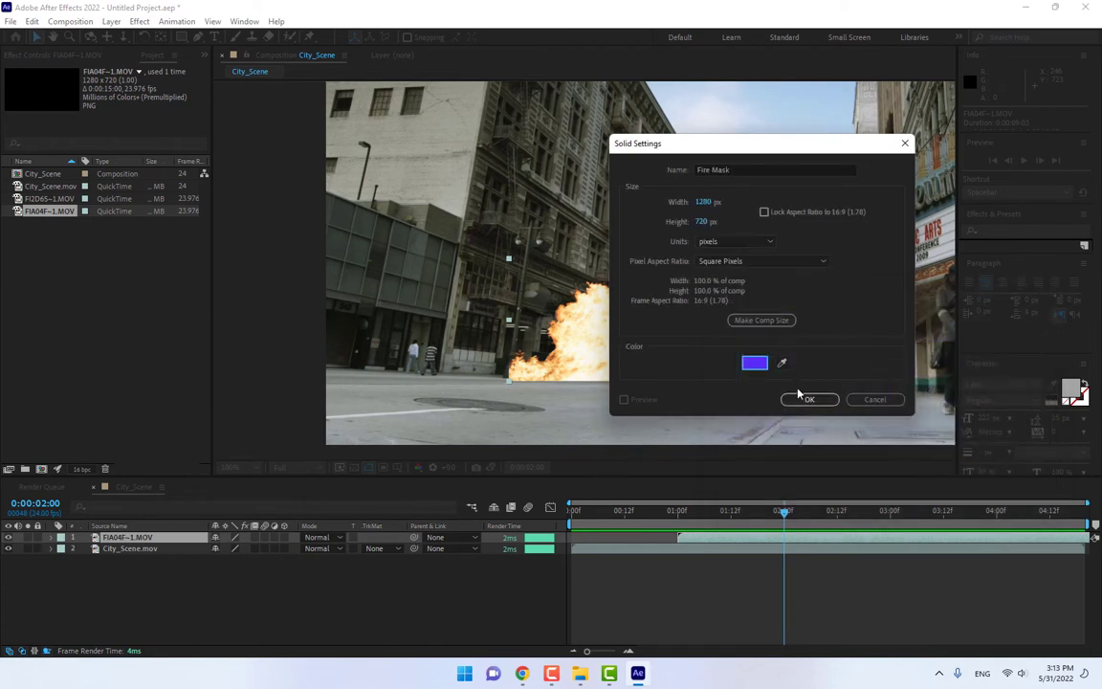
left_click(812, 398)
Step: Hide Fire Mask and the fireball layer, and outline the storefront pillar and light grey panel with a Pen tool mask on Fire Mask
left_click(9, 537)
left_click(198, 37)
left_click(8, 549)
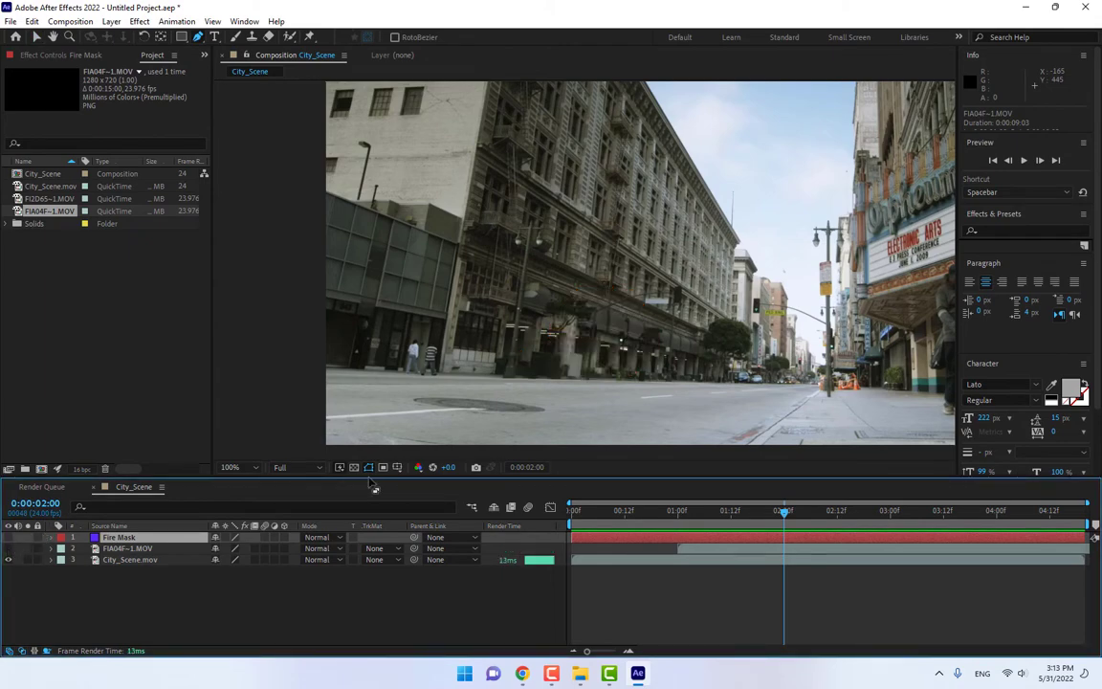
key("grave")
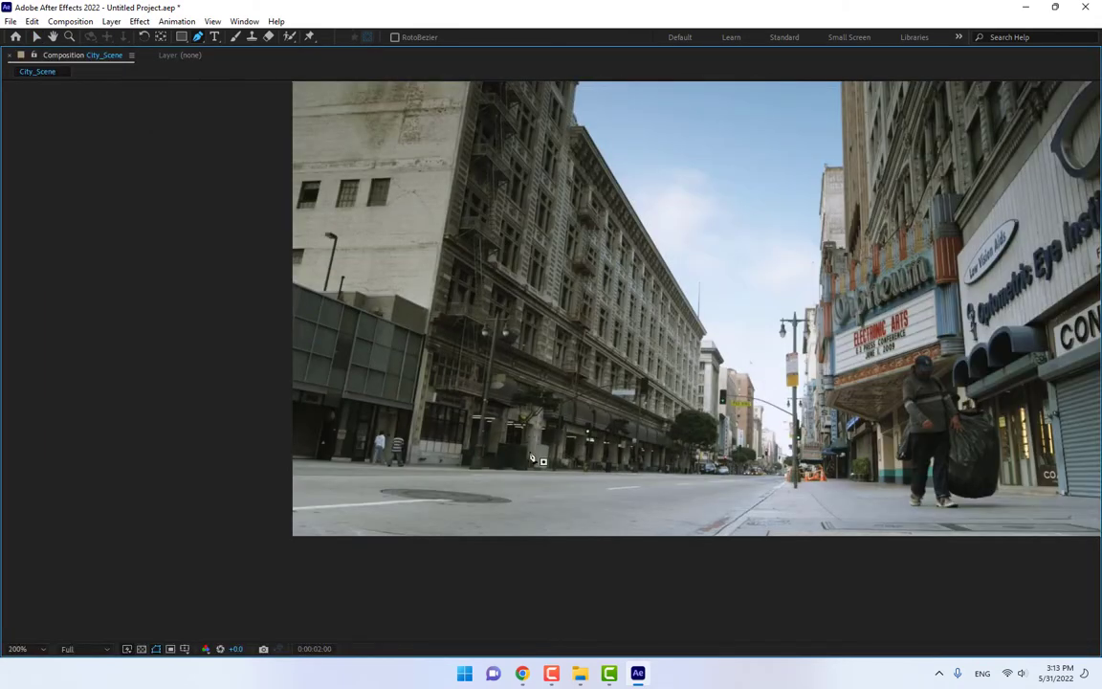
scroll(531, 459, "up", 4)
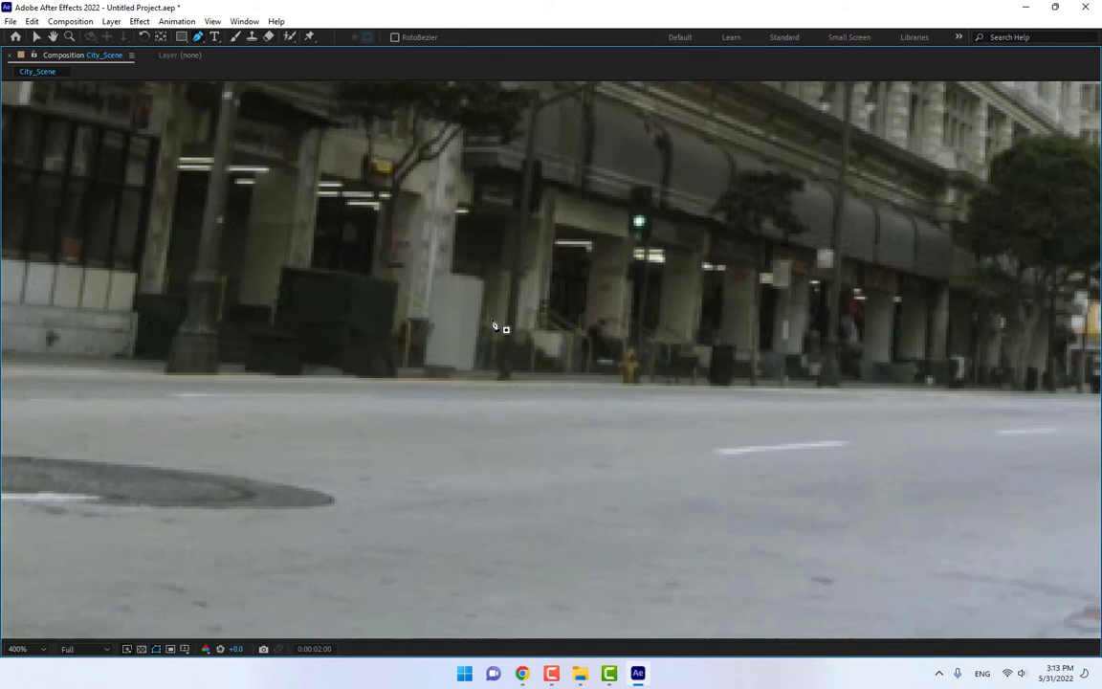
left_click_drag(493, 320, 544, 454)
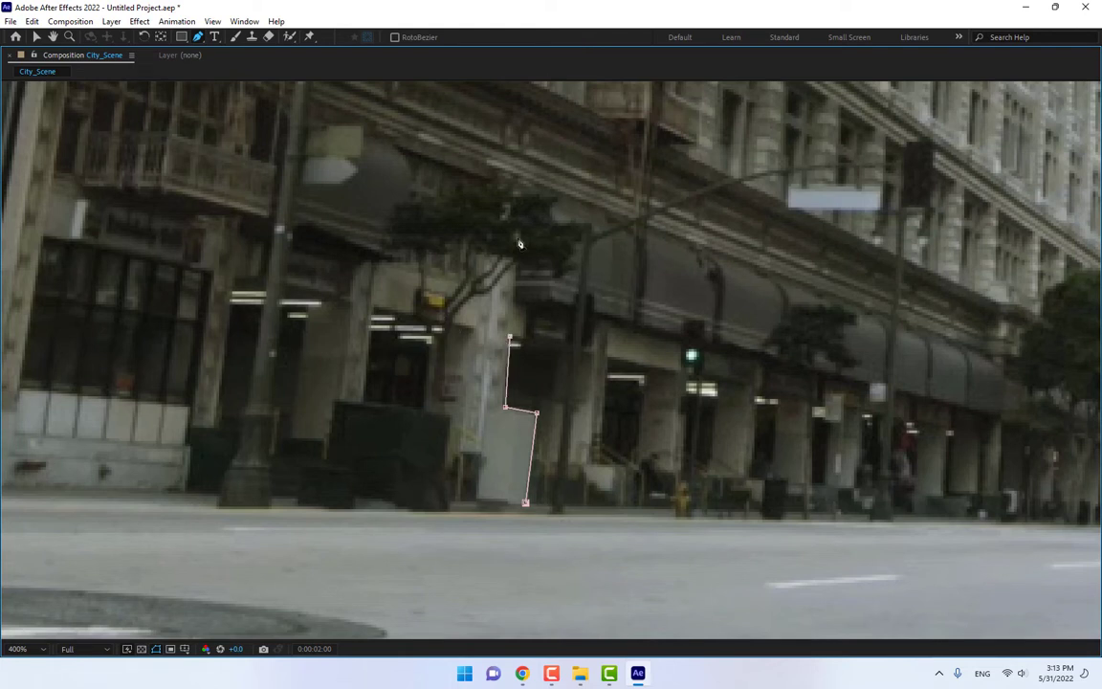
left_click(286, 494)
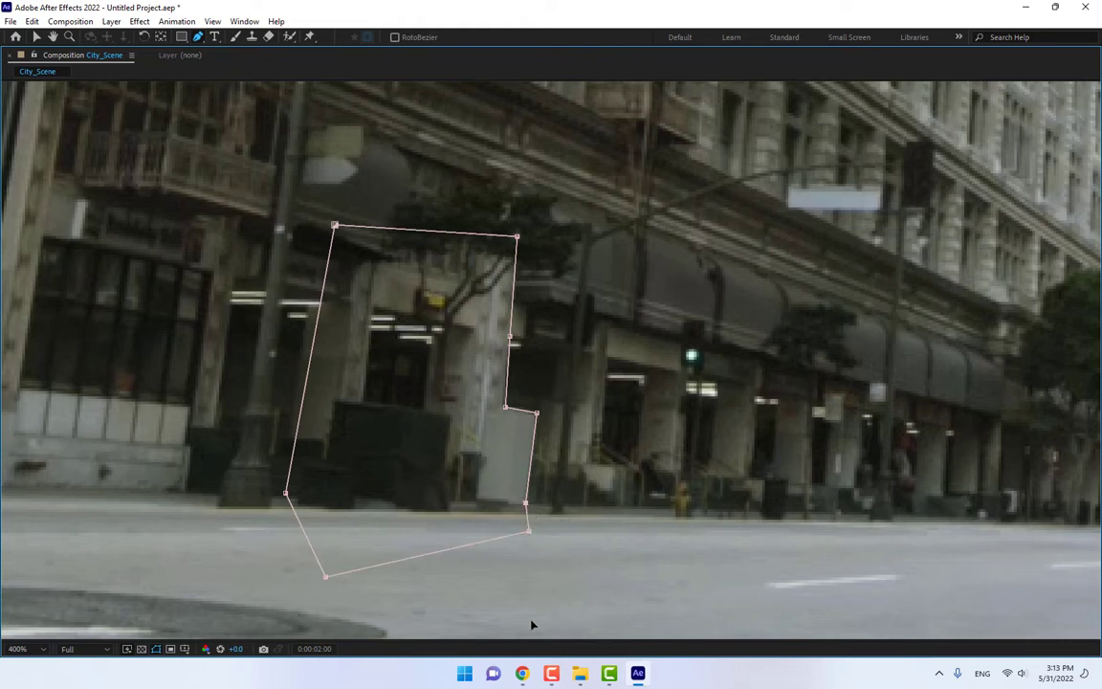
Step: Reshape the lower part of the mask along the curb and down into the road, and restore the normal panel layout
left_click_drag(533, 625, 534, 624)
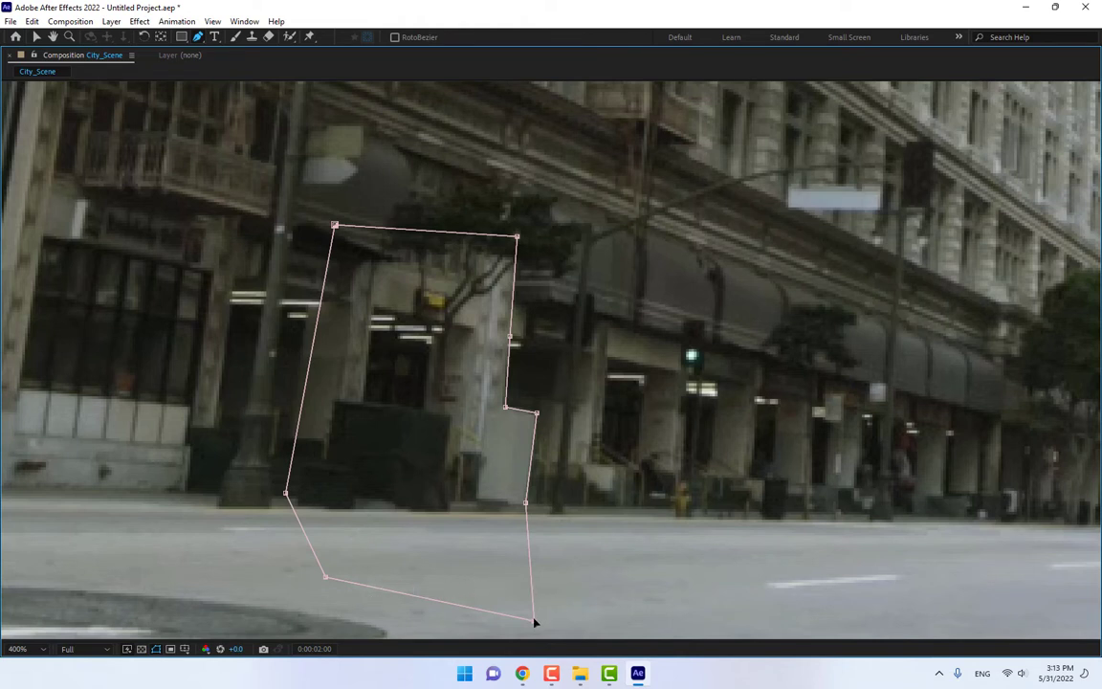
left_click_drag(534, 623, 677, 508)
left_click_drag(326, 578, 473, 643)
key("grave")
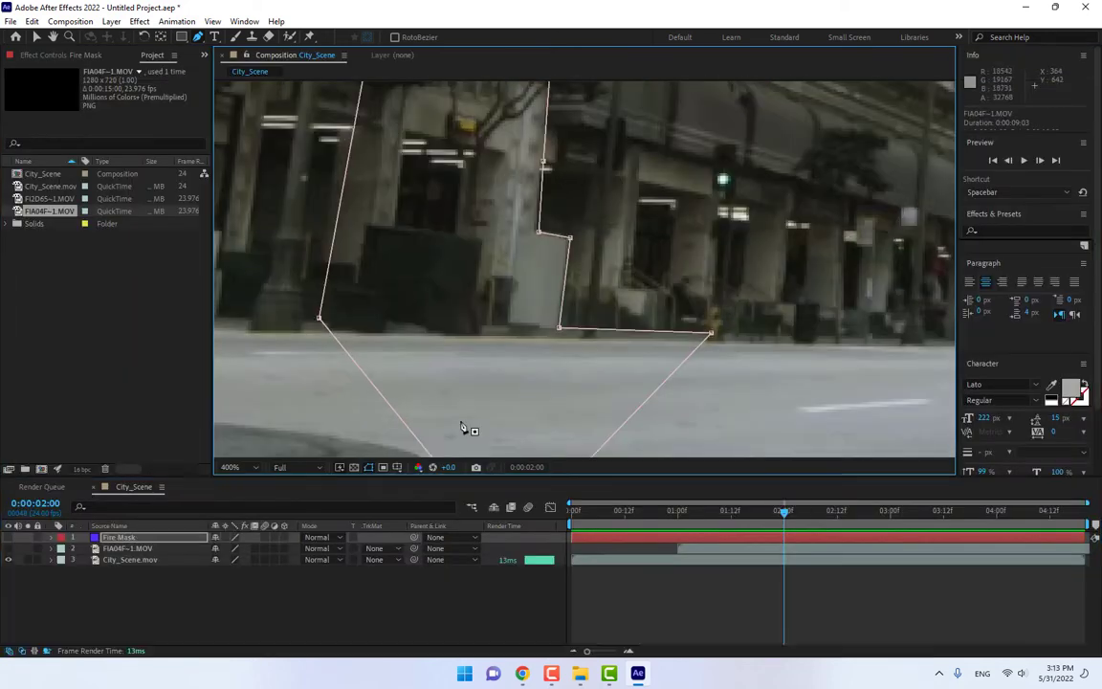
Step: Show Fire Mask and the fireball layer again, and set the fireball's track matte to Alpha Inverted
left_click(10, 548)
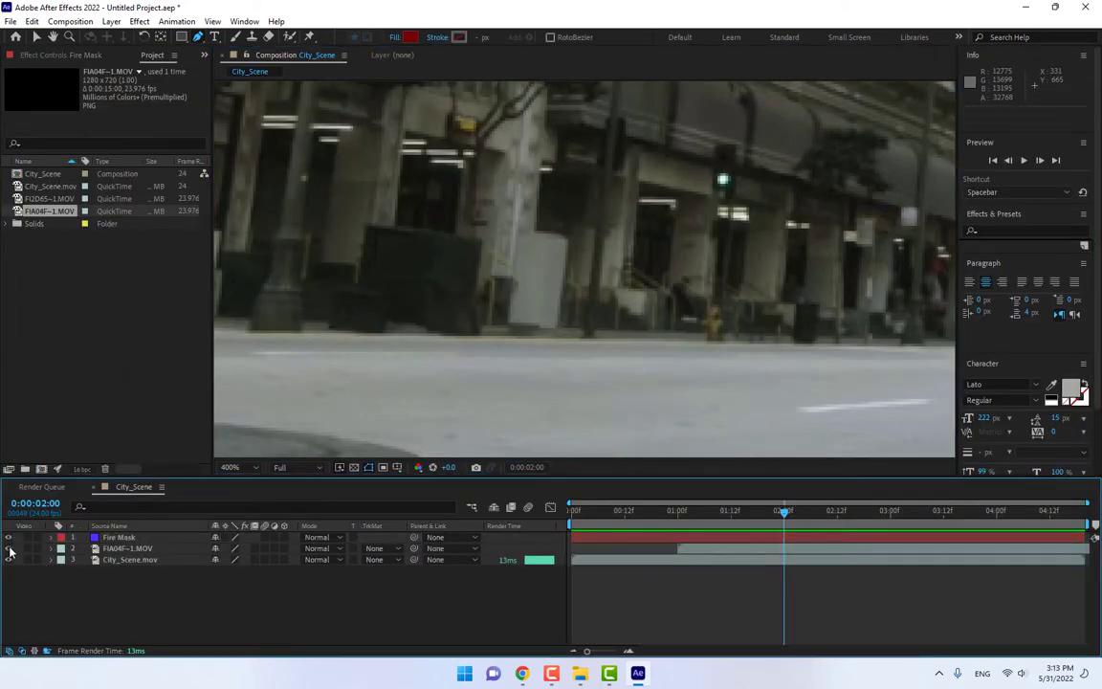
left_click(9, 549)
left_click(165, 539)
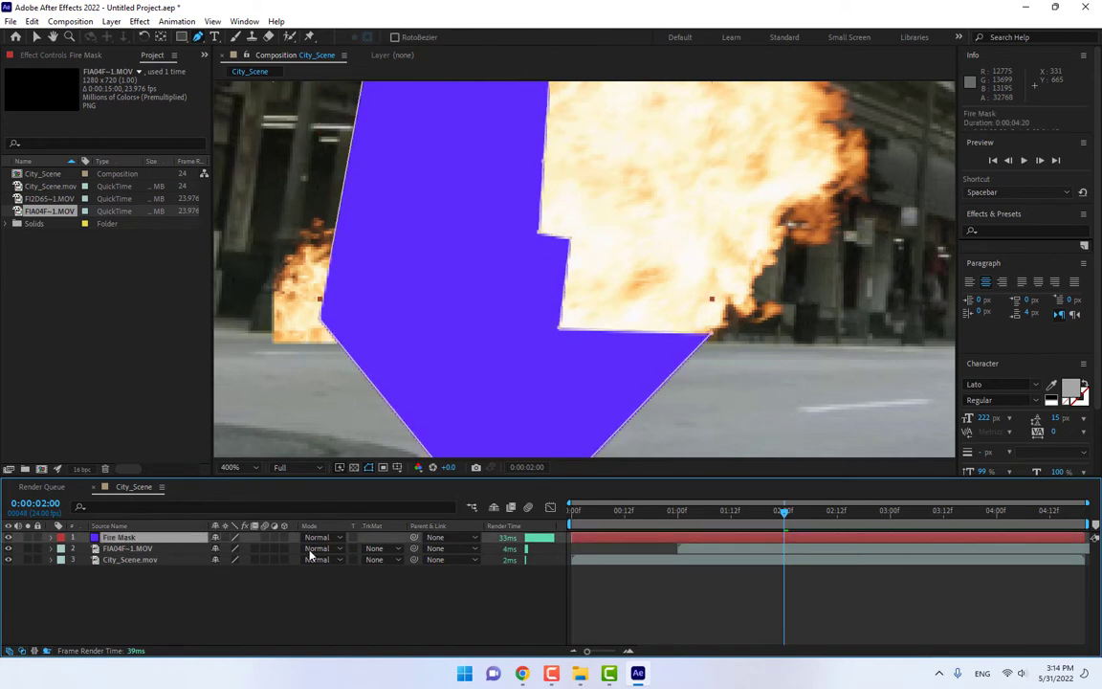
left_click(378, 548)
left_click(409, 585)
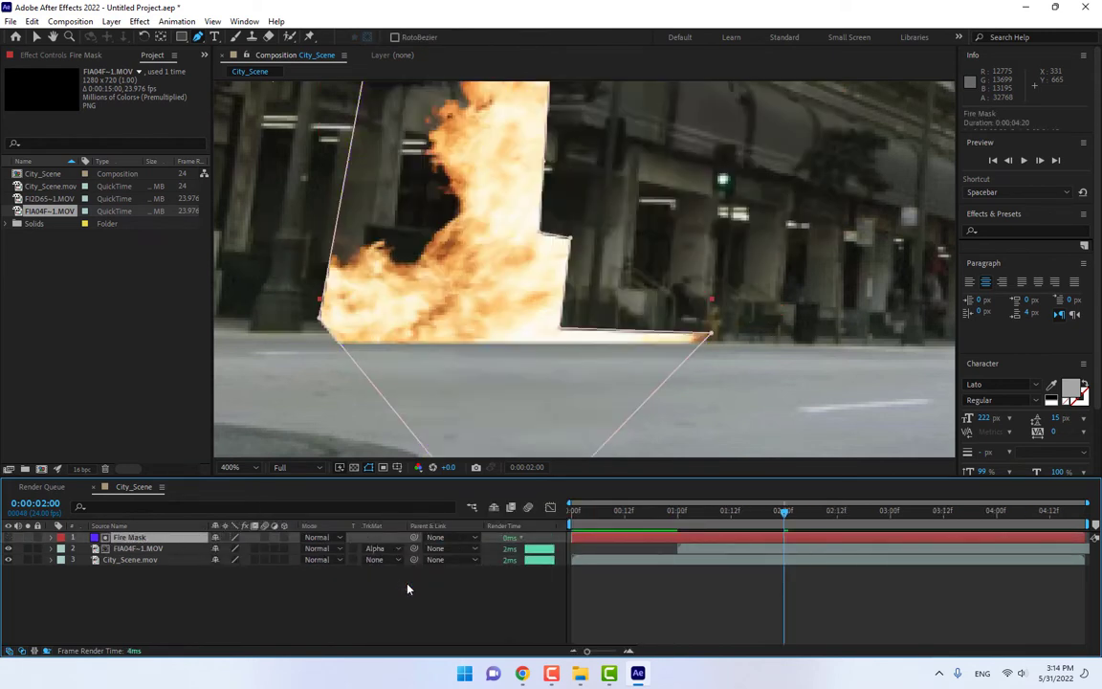
left_click(374, 549)
left_click(411, 597)
Step: Widen the Fire Mask outline at its lower-left vertex, raise its top corner above the pillar, and preview the fireball against it
left_click(320, 322)
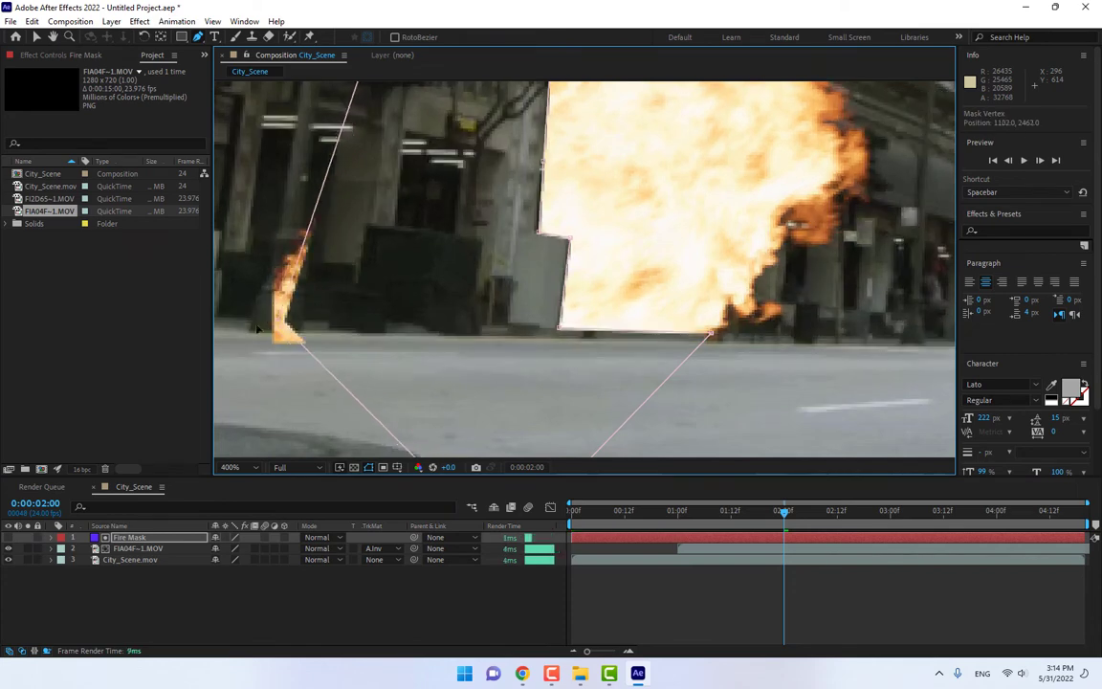
scroll(495, 270, "down", 2)
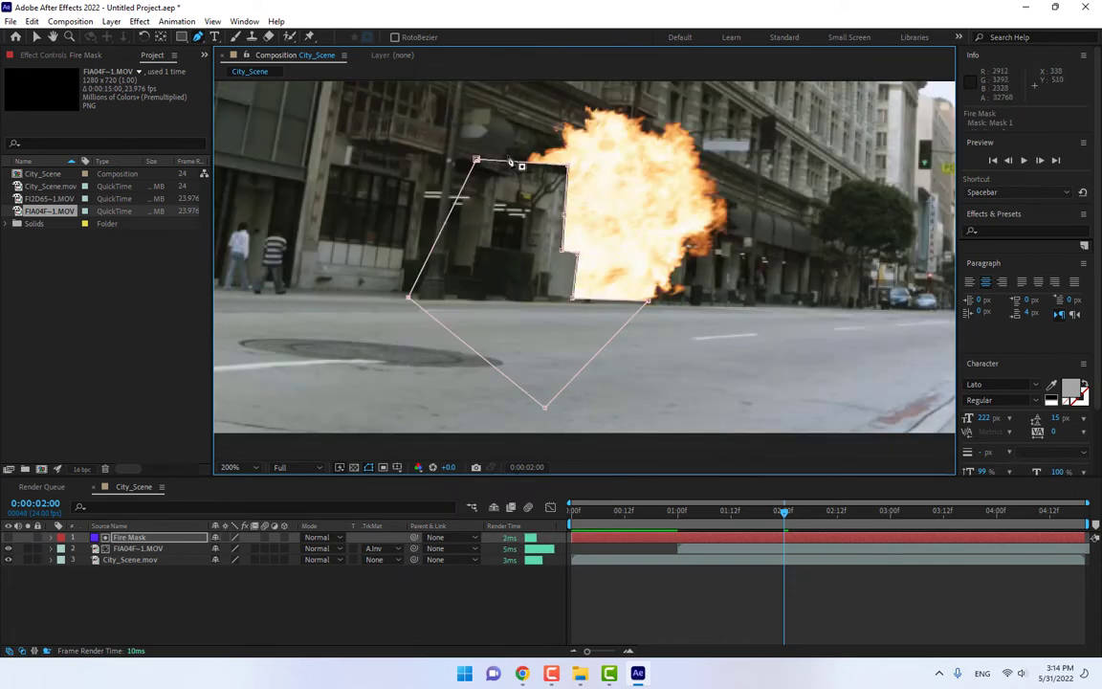
left_click_drag(476, 161, 570, 100)
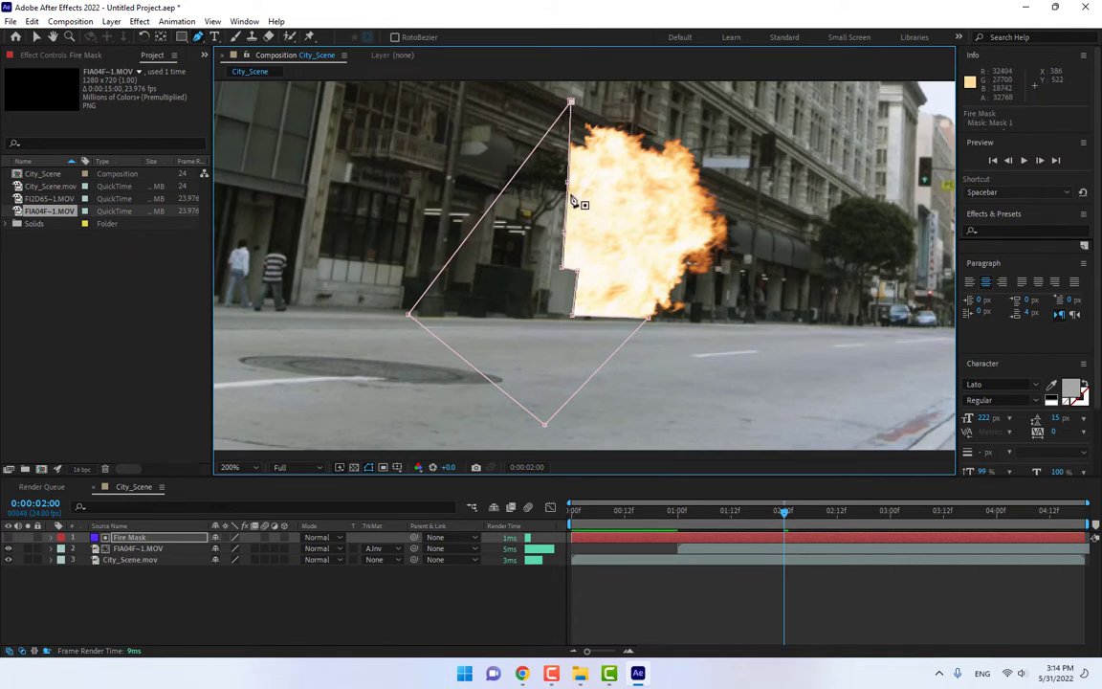
left_click(674, 580)
left_click(1024, 161)
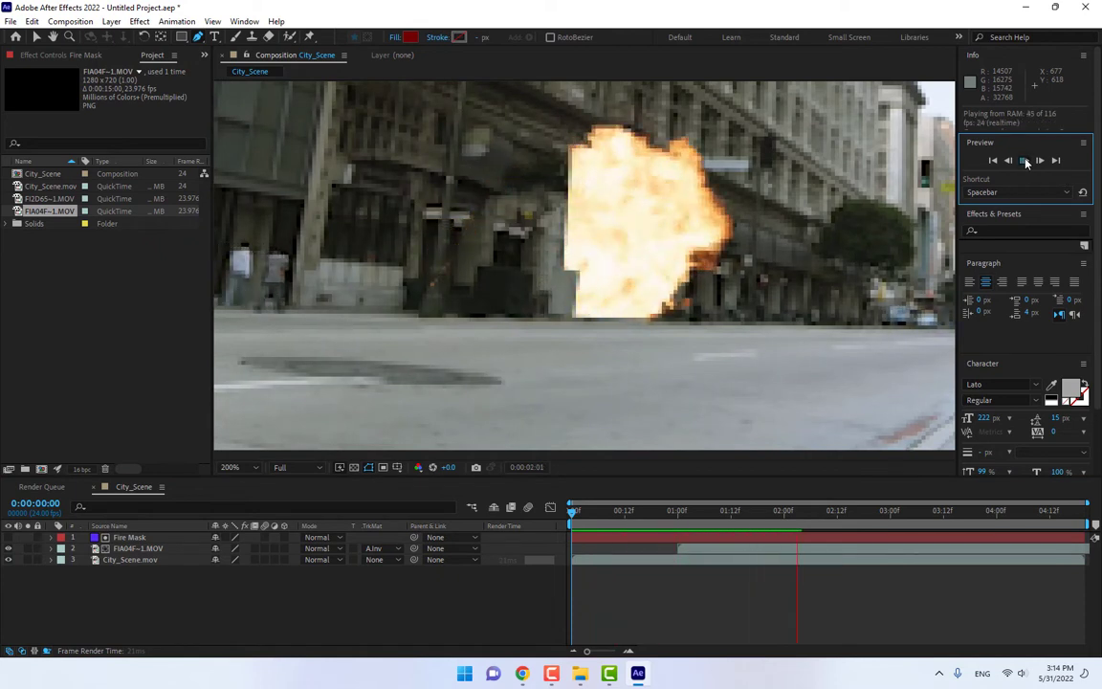
left_click(1026, 162)
Step: Extend the left side of the Fire Mask outline over the storefronts, from the upper building down past the road, and preview the shot
left_click(130, 537)
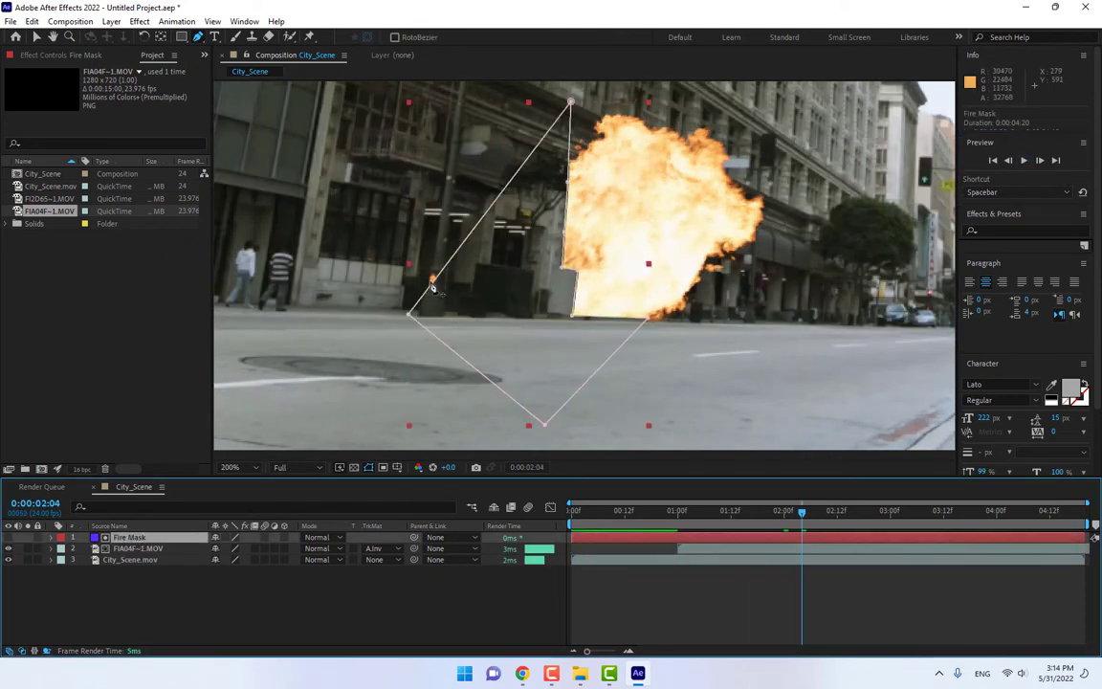
left_click(411, 317)
left_click_drag(408, 319, 261, 198)
left_click_drag(575, 428, 271, 456)
left_click_drag(261, 198, 240, 86)
left_click(1024, 161)
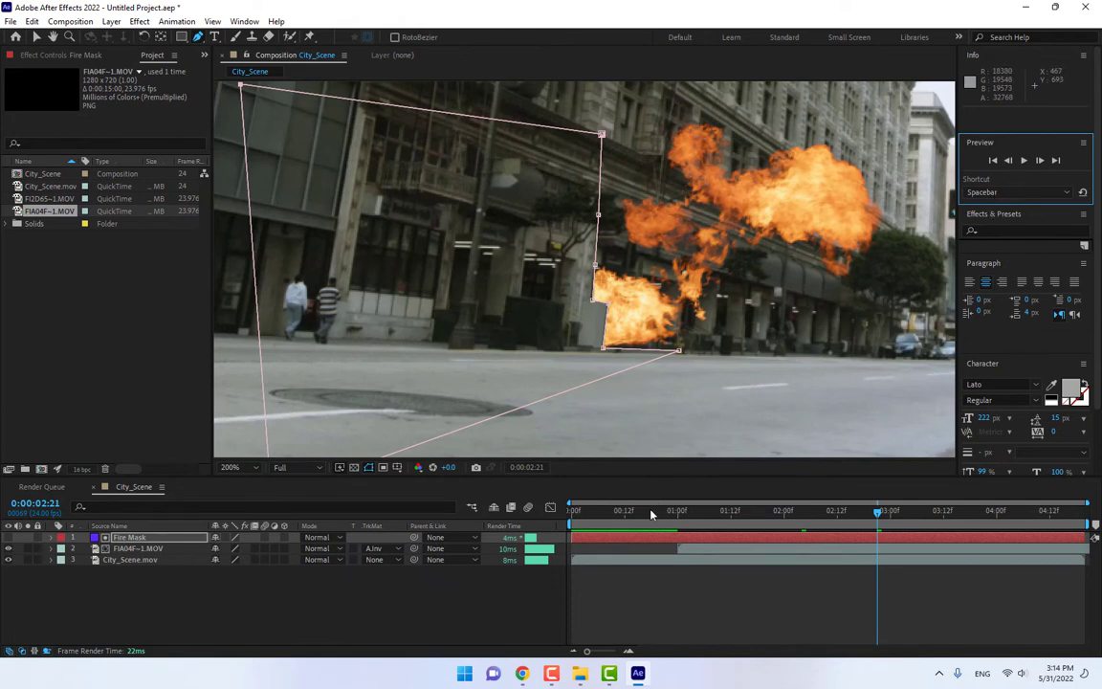
Step: At 0:00:01:08, pull the pillar vertex and the top corner of Fire Mask outward over the awnings and upper facade
left_click_drag(648, 516, 713, 513)
scroll(618, 374, "up", 2)
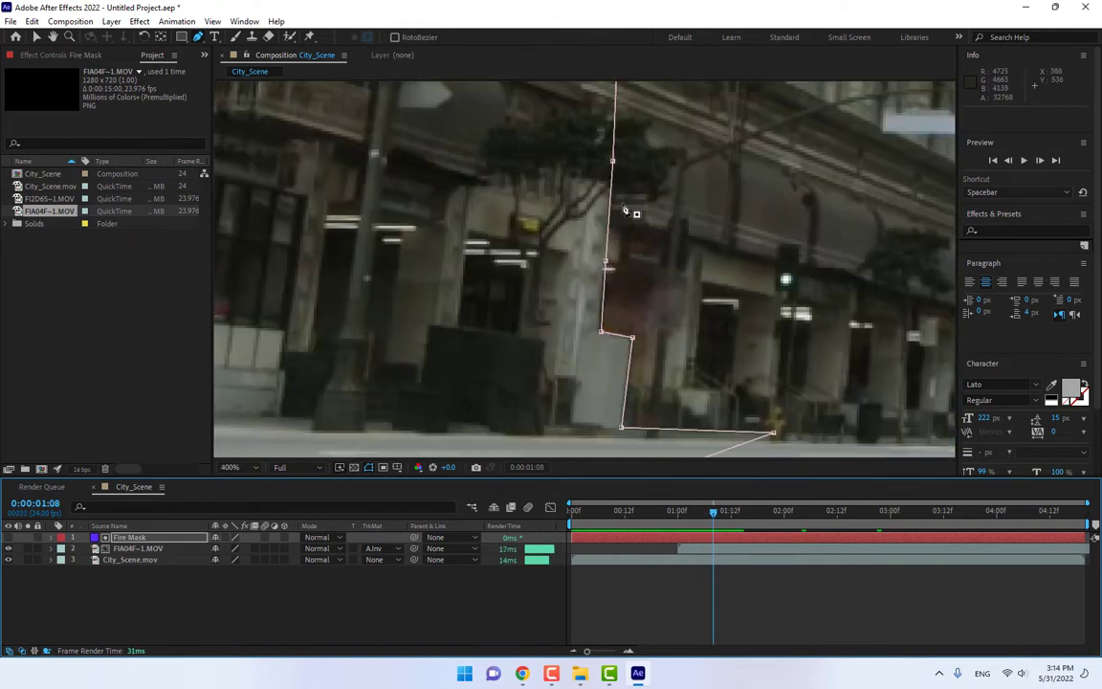
left_click_drag(613, 162, 714, 284)
scroll(715, 284, "down", 2)
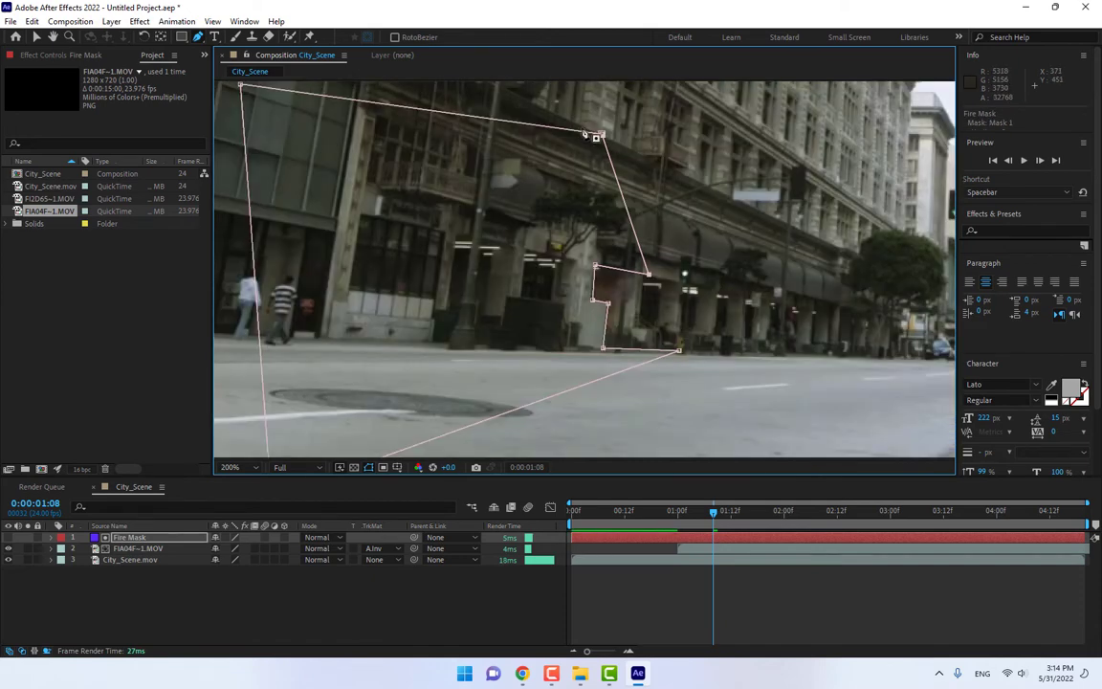
left_click_drag(603, 134, 684, 106)
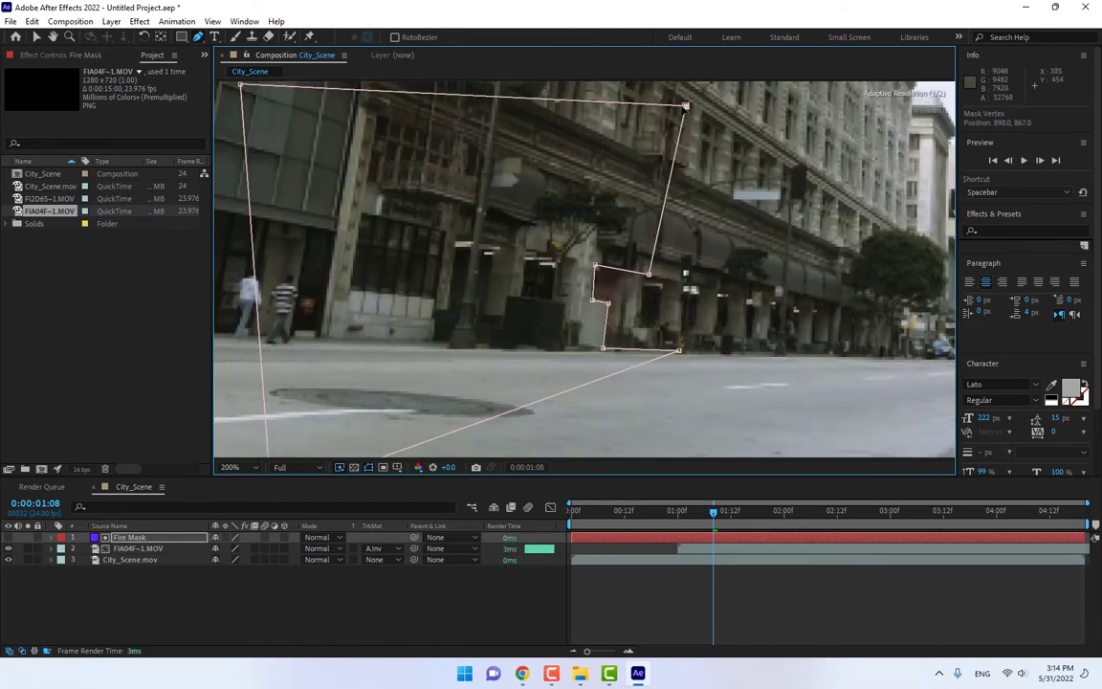
Step: Scrub through the explosion and pull the Fire Mask vertex over the awnings back toward the pillar
left_click(756, 637)
left_click_drag(607, 525, 772, 534)
left_click(772, 538)
left_click_drag(652, 265, 612, 239)
Step: Shift the fireball layer earlier so it starts at 0:00:00:00, adjust its placement behind the pillar, and play back the explosion
left_click_drag(820, 550, 679, 550)
left_click_drag(662, 514, 776, 517)
key("v")
left_click_drag(640, 322, 726, 324)
left_click_drag(673, 502, 596, 525)
left_click(598, 538)
left_click_drag(577, 303, 564, 355)
left_click_drag(594, 514, 706, 496)
scroll(627, 307, "down", 1)
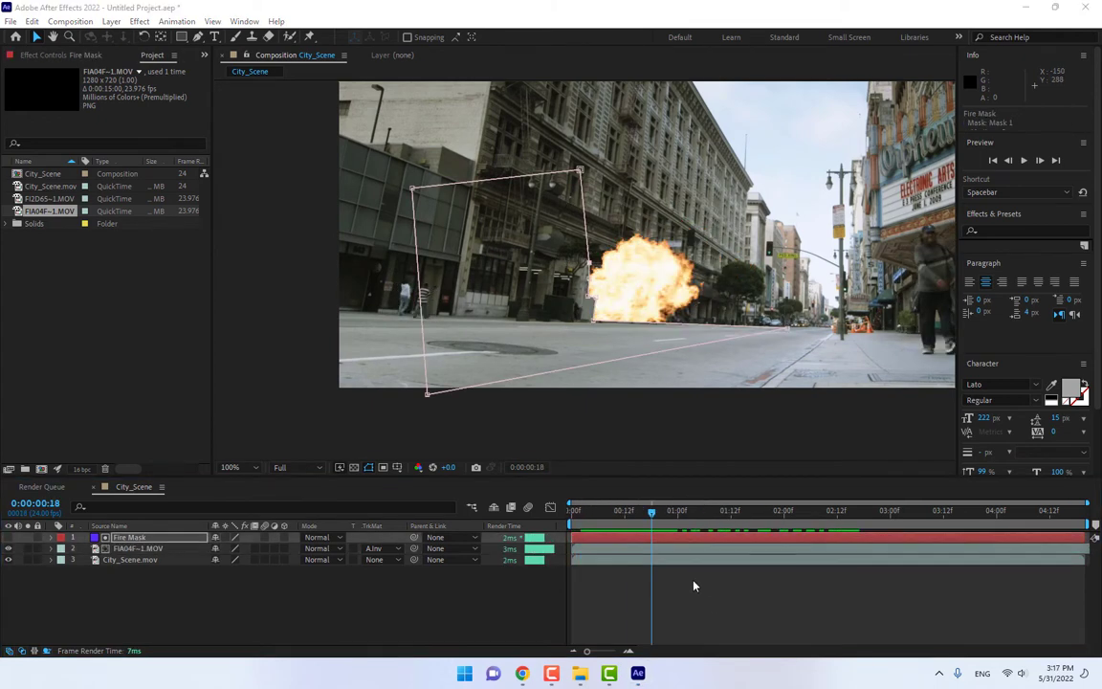
left_click(694, 583)
left_click_drag(647, 518, 701, 518)
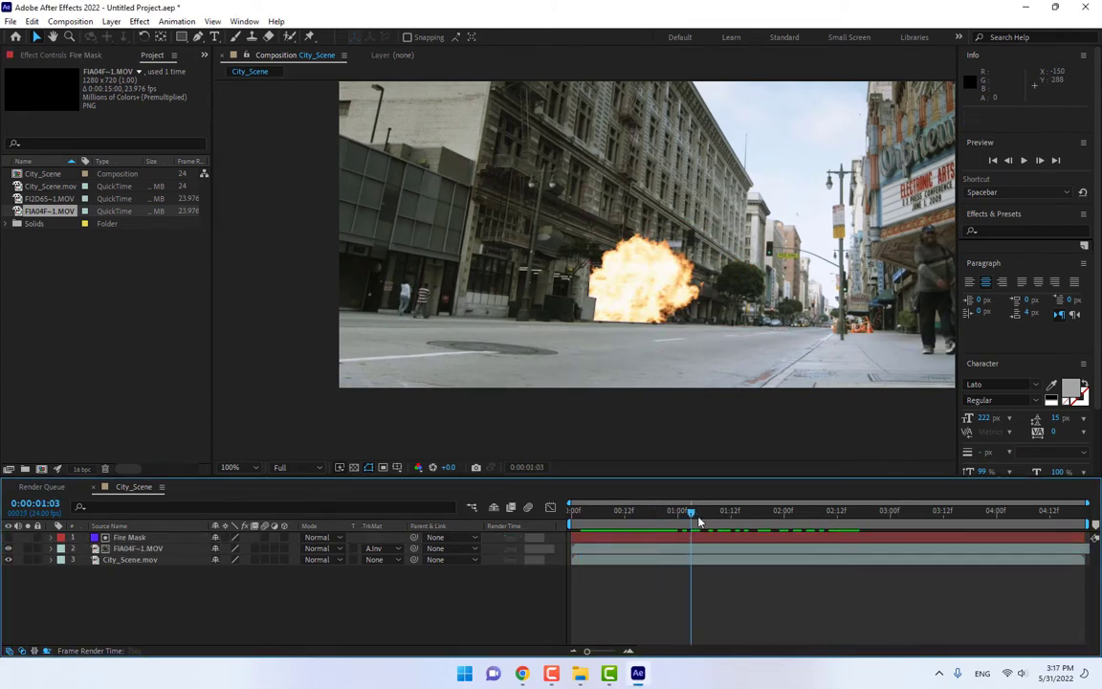
key("space")
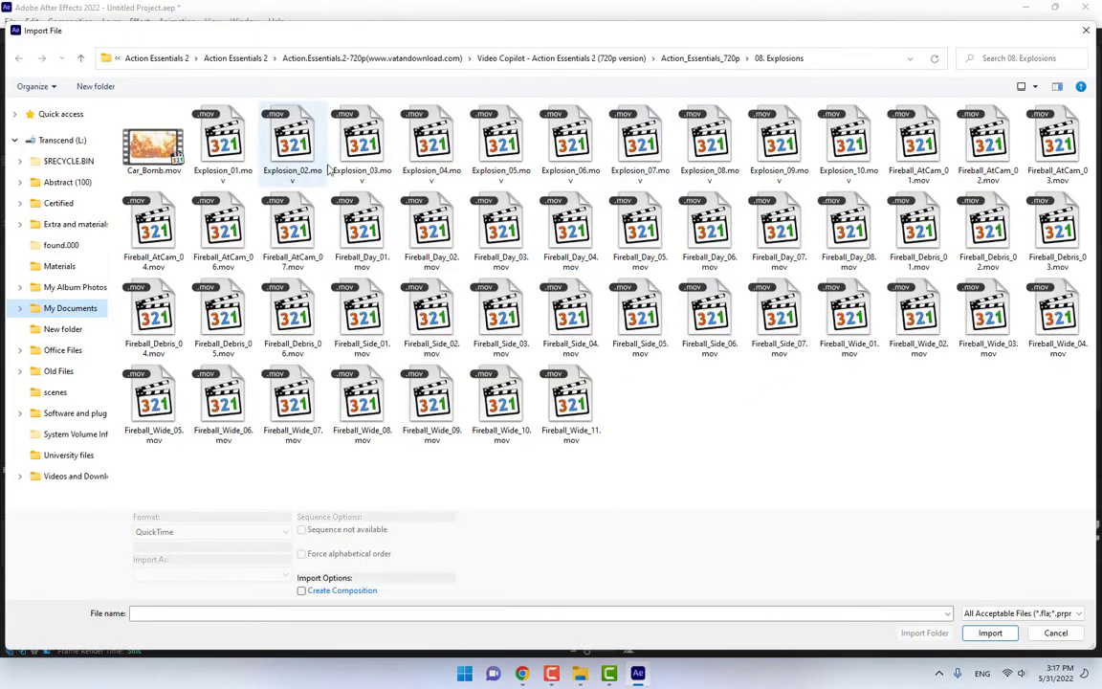
Step: In the footage import dialog, open the 05. Debris folder inside Action_Essentials_720p
left_click(700, 59)
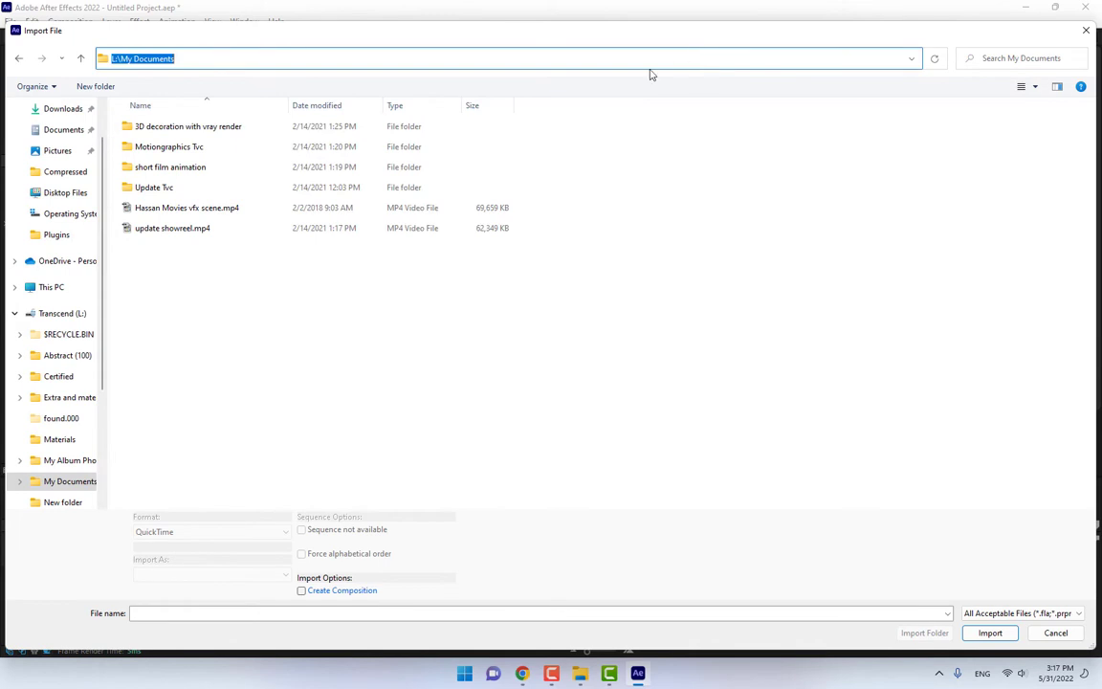
left_click(263, 316)
left_click(19, 58)
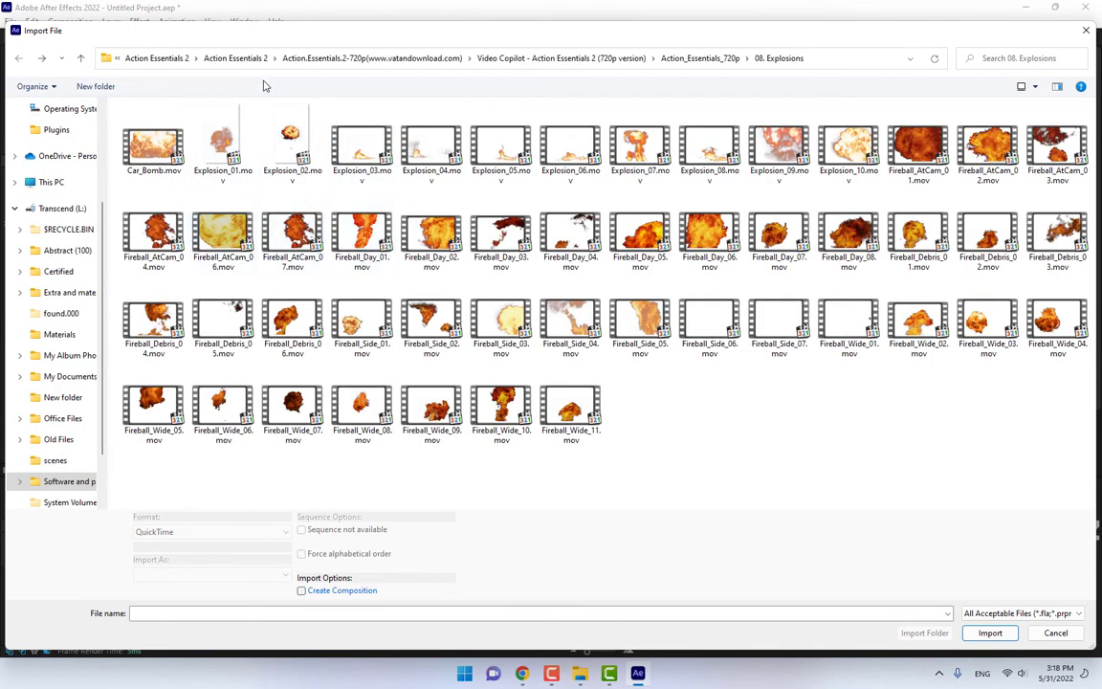
left_click(682, 59)
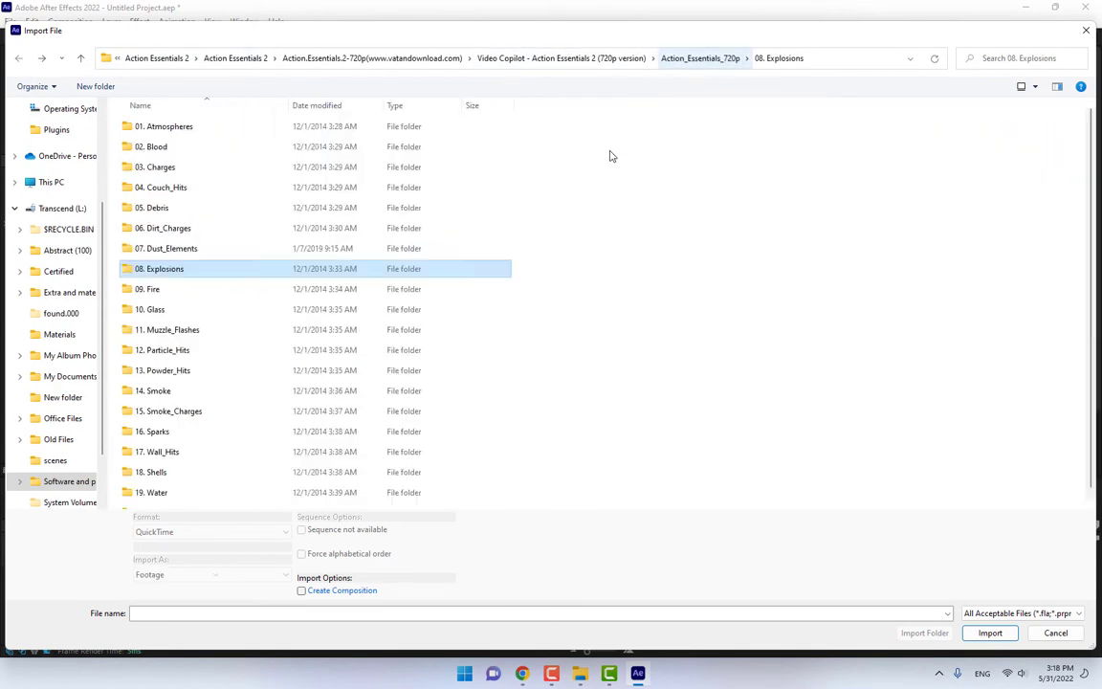
double_click(152, 208)
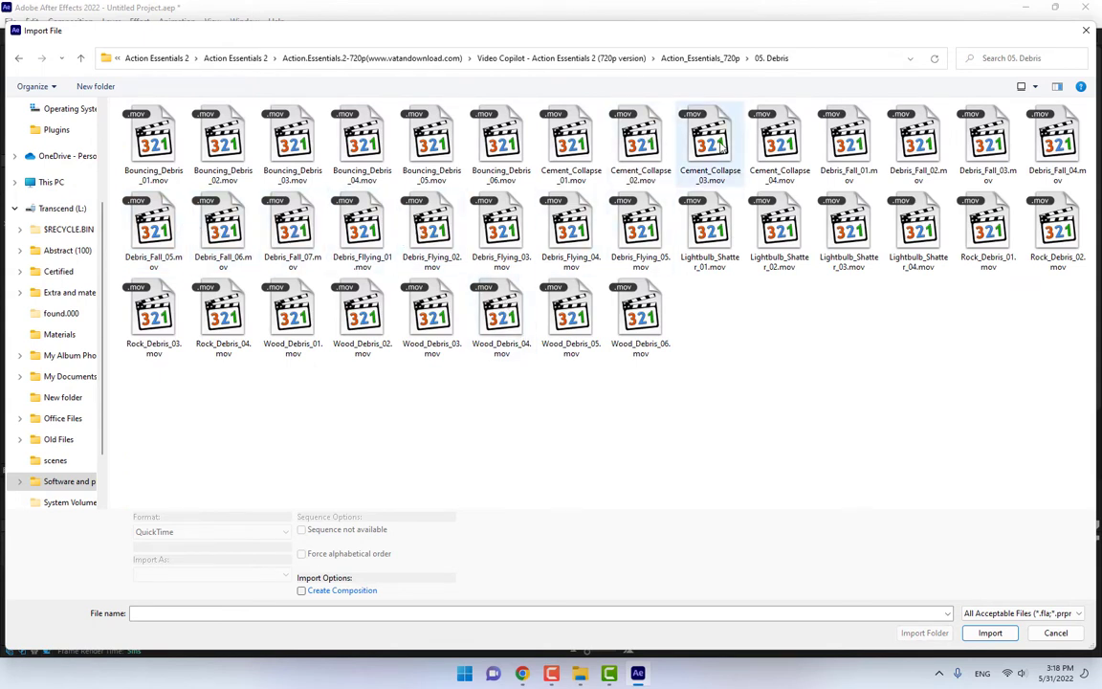
Step: Preview the cement collapse clips in the media player and import Cement_Collapse_04.mov
left_click(651, 139)
right_click(713, 140)
left_click(748, 282)
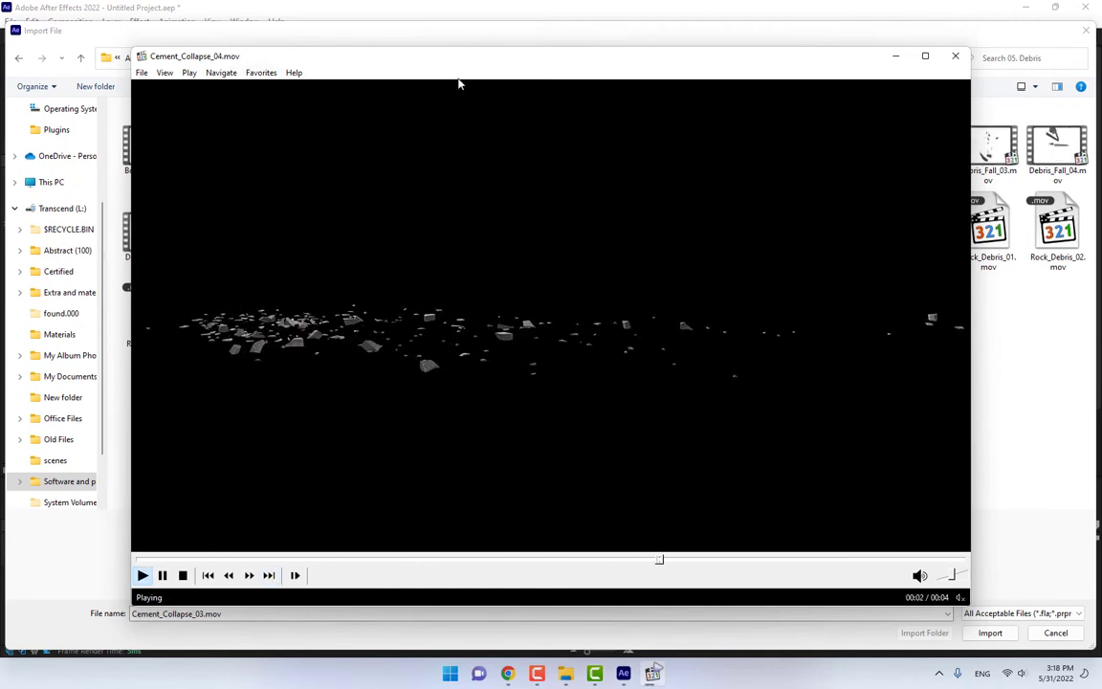
left_click(955, 55)
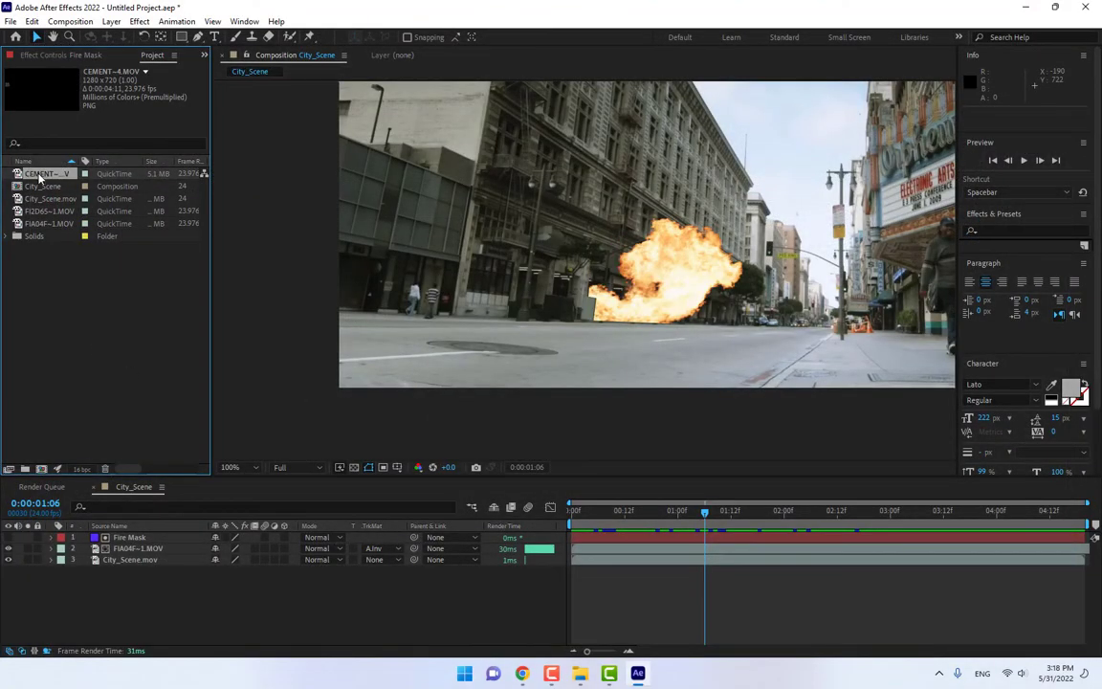
Step: Add the cement collapse clip as the uppermost layer, scale it to 44%, and place it at the base of the fireball
left_click_drag(40, 177, 177, 537)
left_click_drag(502, 229, 646, 346)
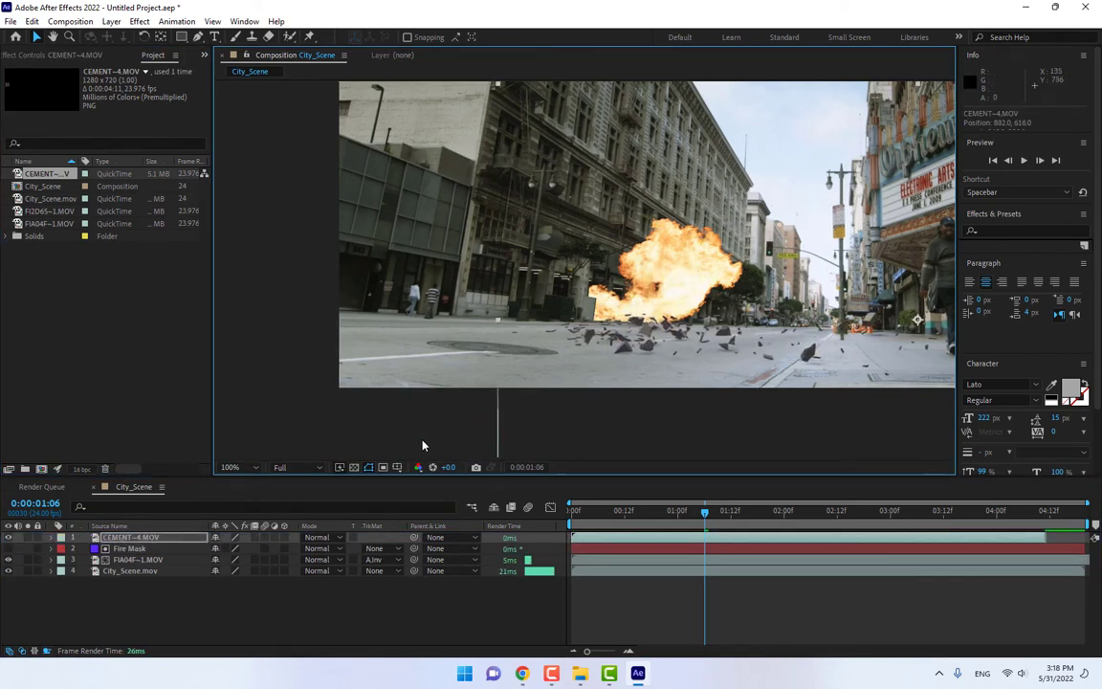
key("s")
left_click_drag(253, 550, 221, 549)
left_click_drag(792, 330, 632, 328)
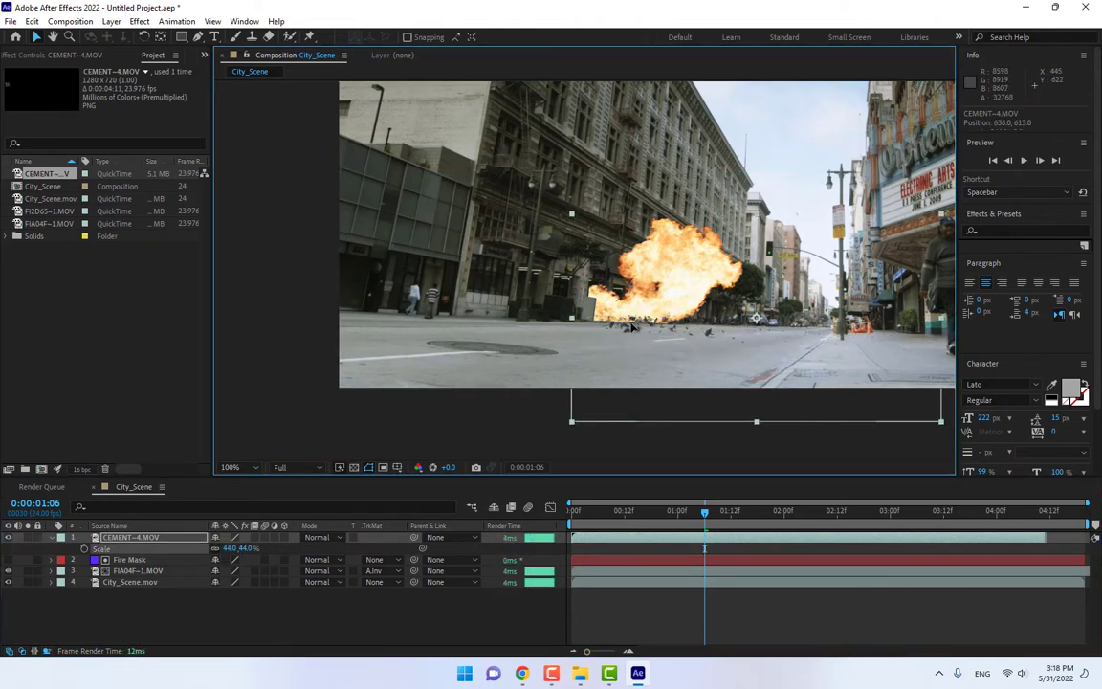
Step: Scrub the start of the explosion and fine-tune the debris layer's position to 635, 614 beside the pillar
left_click(618, 511)
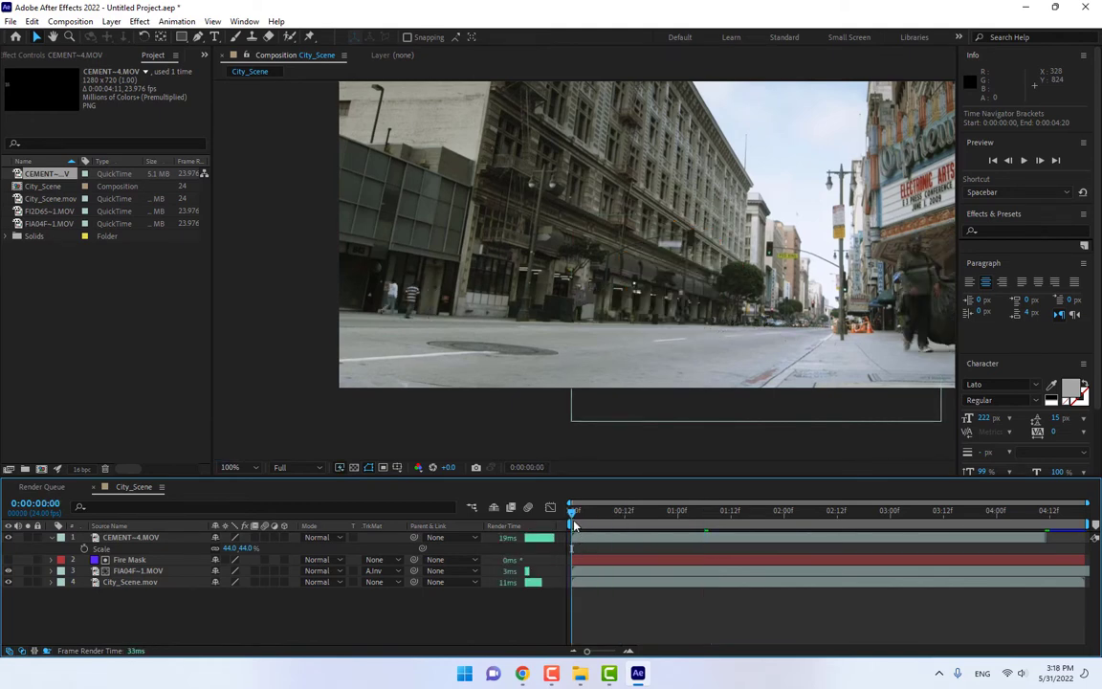
left_click(589, 300)
left_click_drag(589, 300, 595, 304)
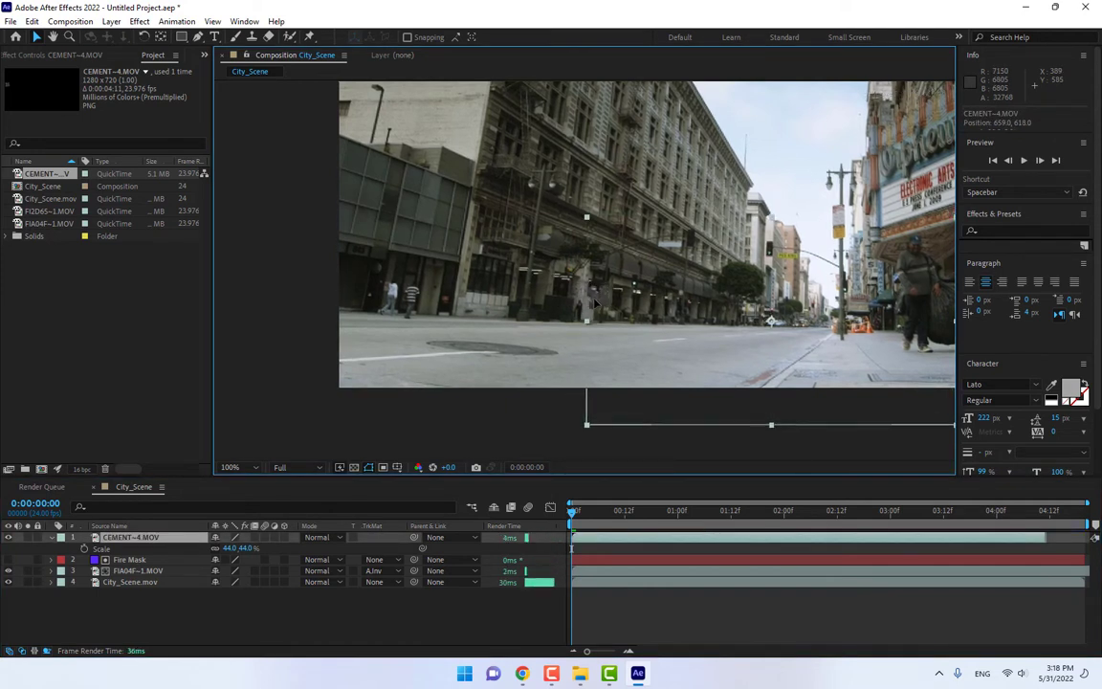
left_click_drag(578, 513, 620, 513)
left_click_drag(622, 341, 602, 323)
left_click_drag(579, 517, 615, 514)
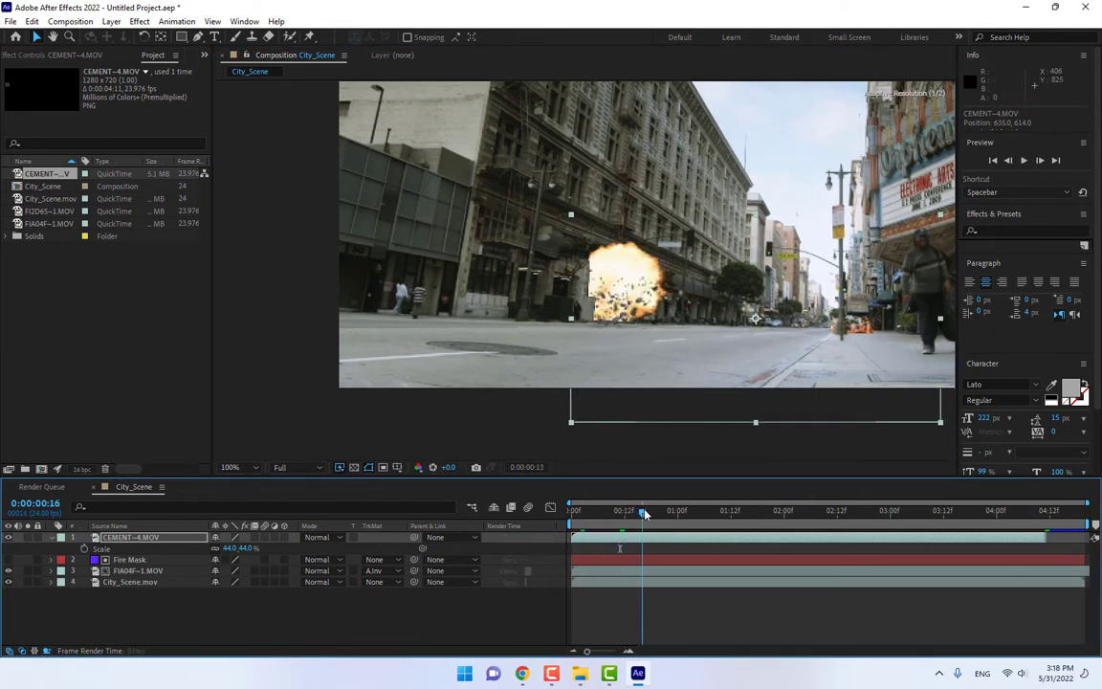
Step: Trim the debris layer's in point to 0:00:00:08 and scrub through the result
left_click_drag(645, 515, 609, 518)
left_click(600, 543)
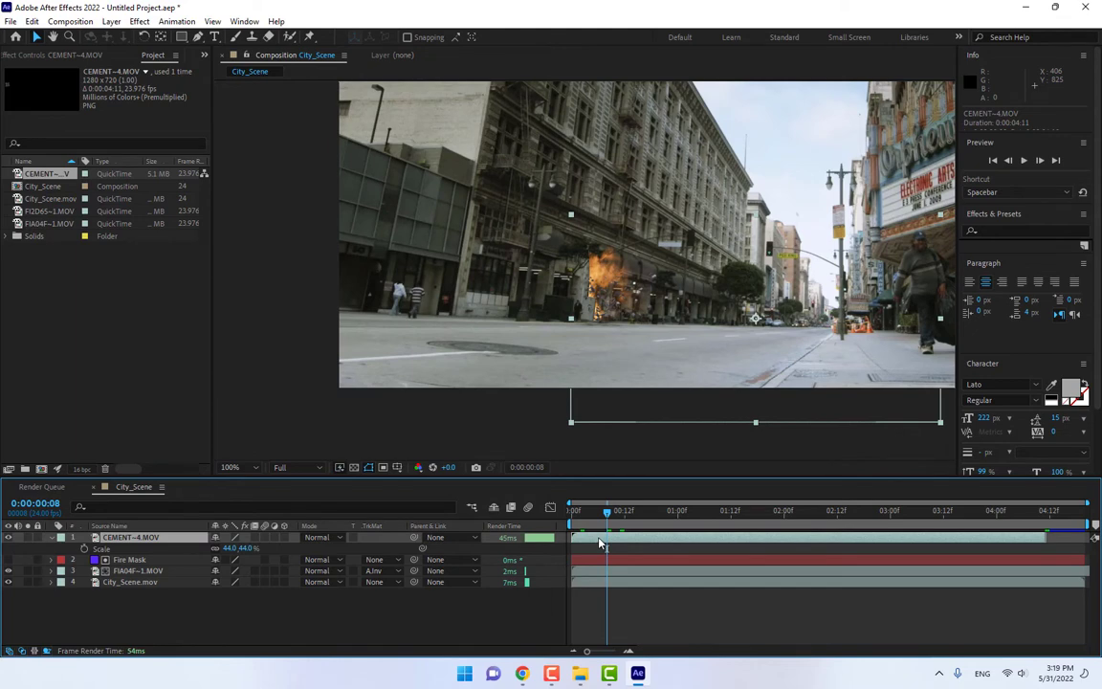
key("alt+bracketleft")
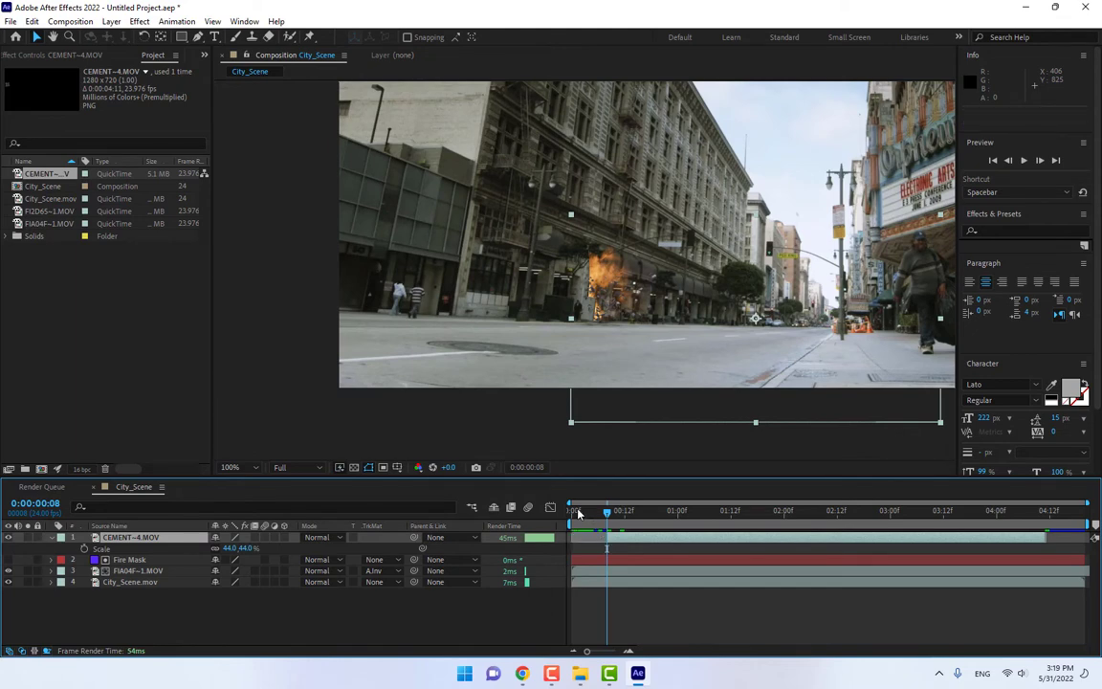
left_click_drag(609, 514, 780, 514)
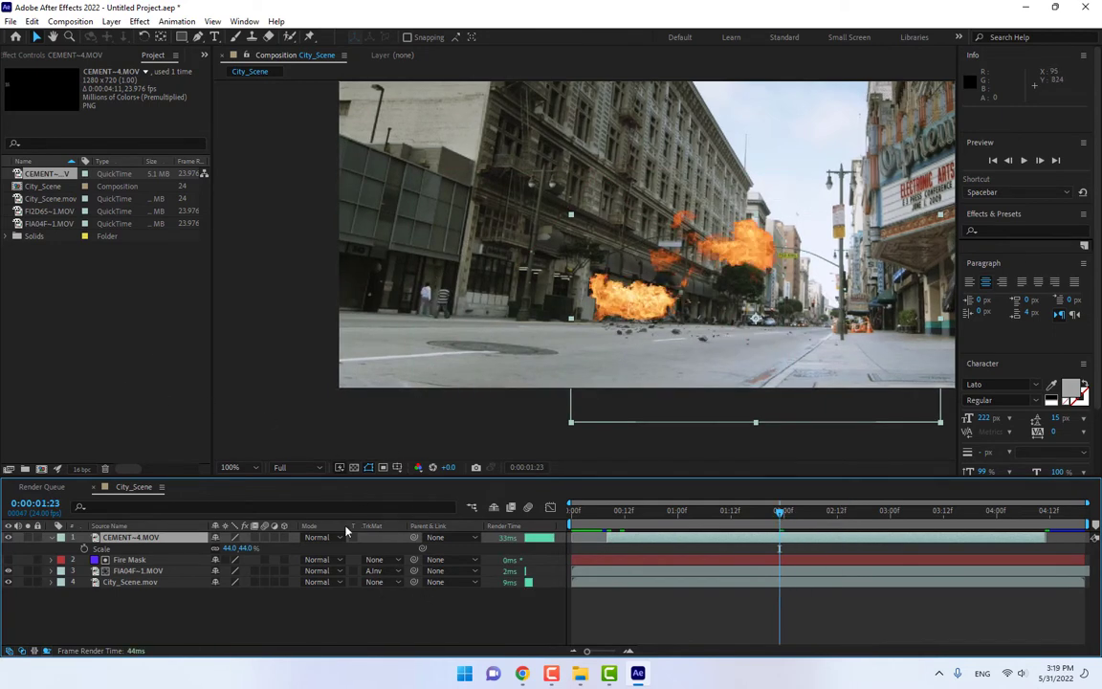
Step: Start another footage import, look through the 07. Dust_Elements folder, and open the 06. Dirt_Charges folder
left_click(139, 333)
double_click(139, 333)
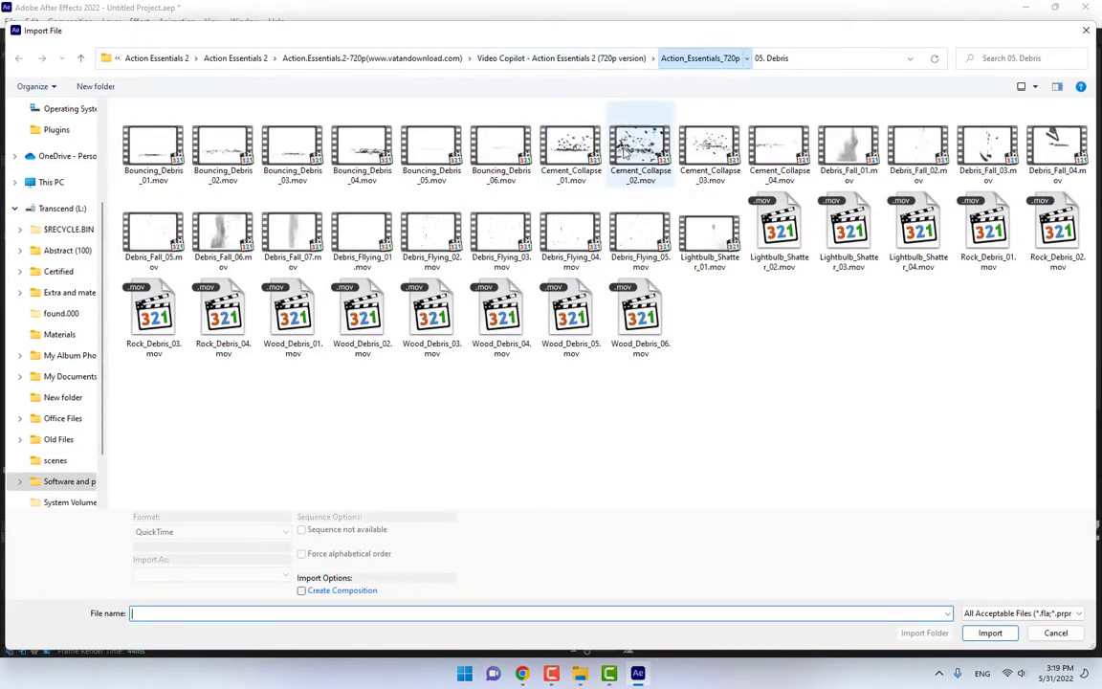
key("alt+Up")
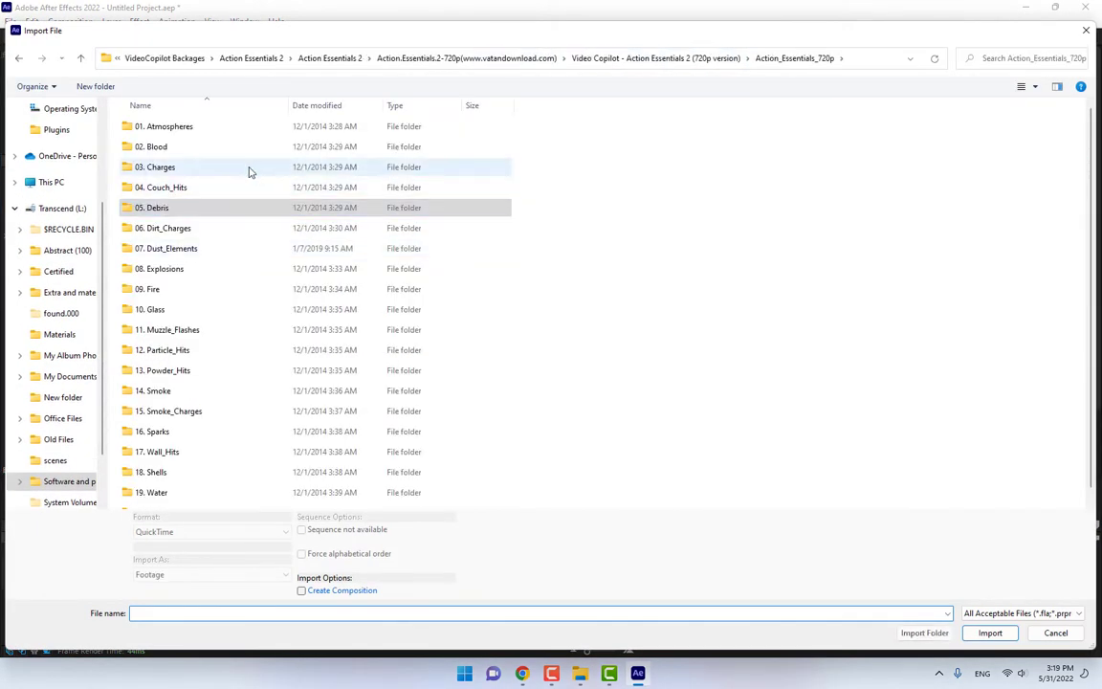
double_click(163, 247)
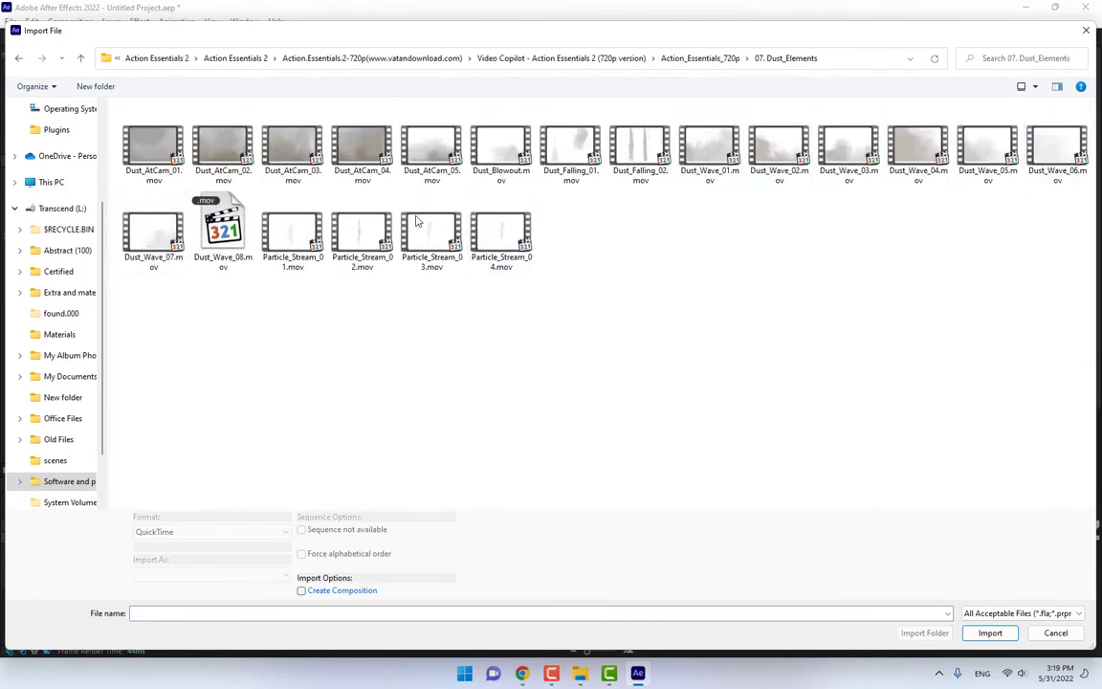
left_click(685, 62)
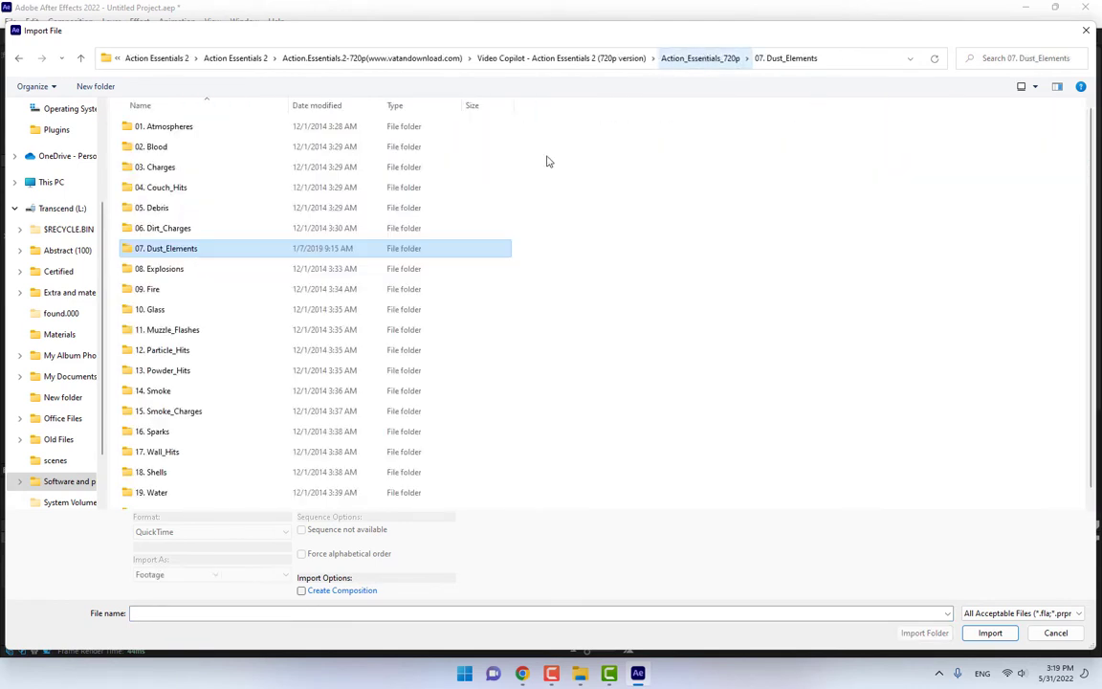
left_click(156, 232)
key("Return")
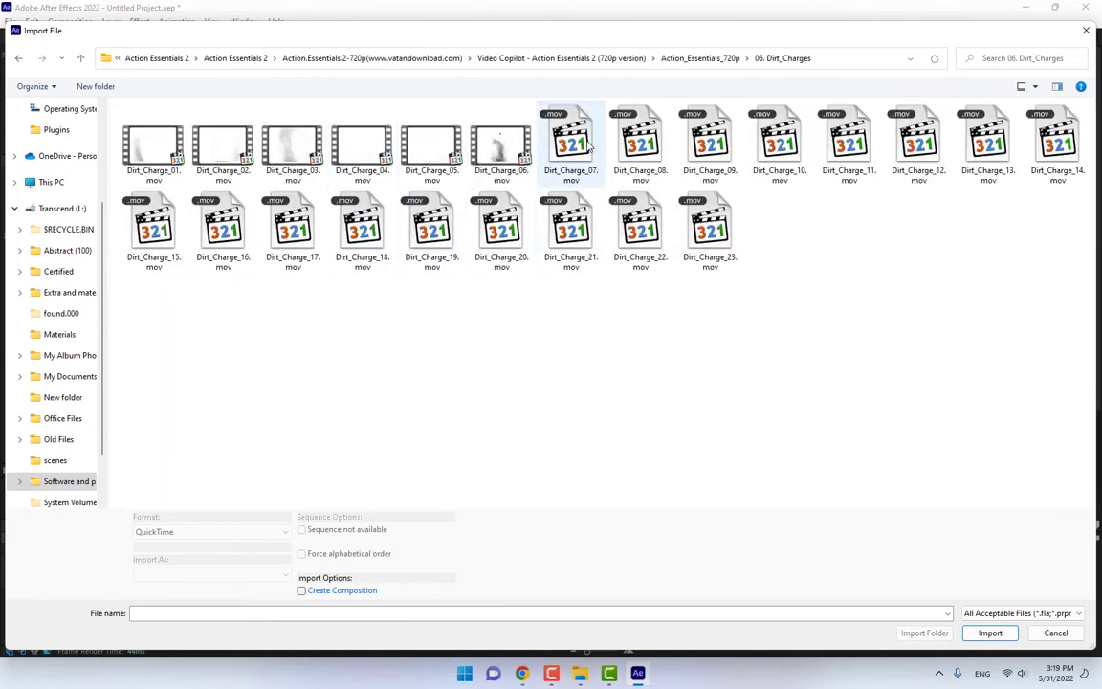
Step: Preview the Dirt_Charge_07 and Dirt_Charge_17 clips in the media player, and cancel the footage import
right_click(587, 159)
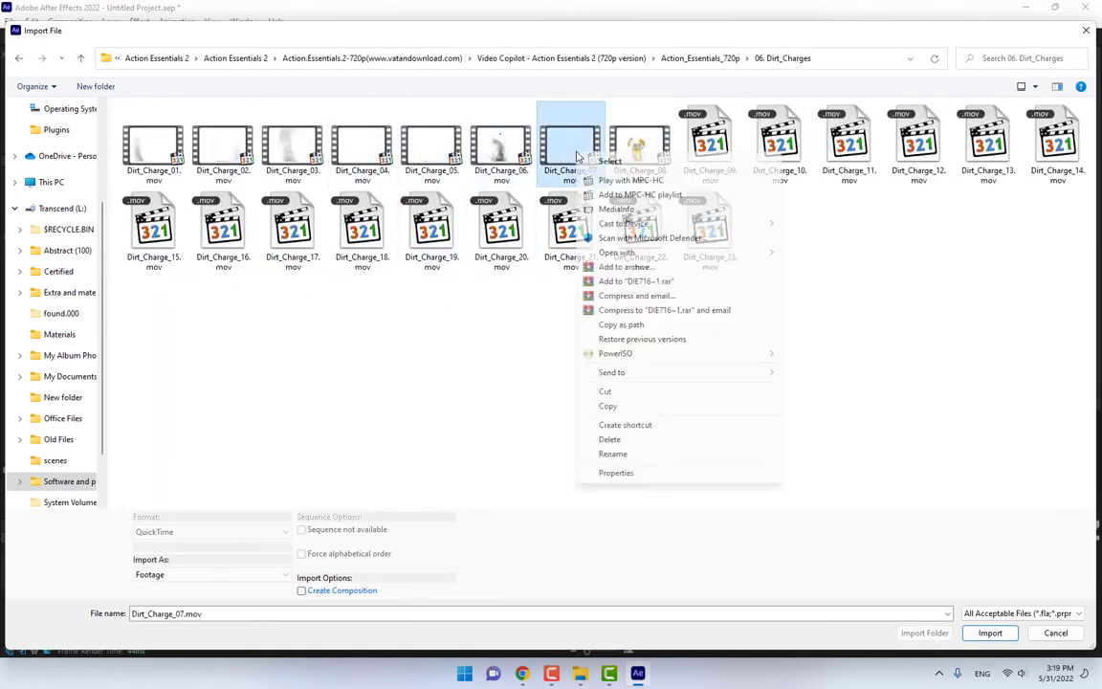
left_click(627, 177)
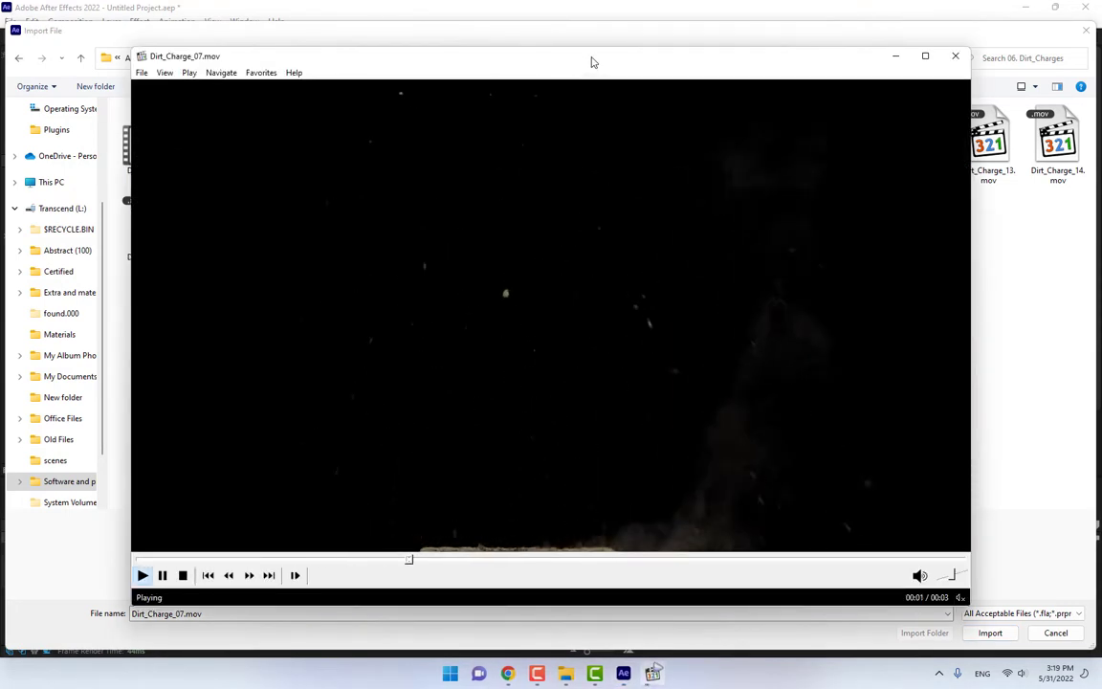
left_click_drag(590, 60, 457, 320)
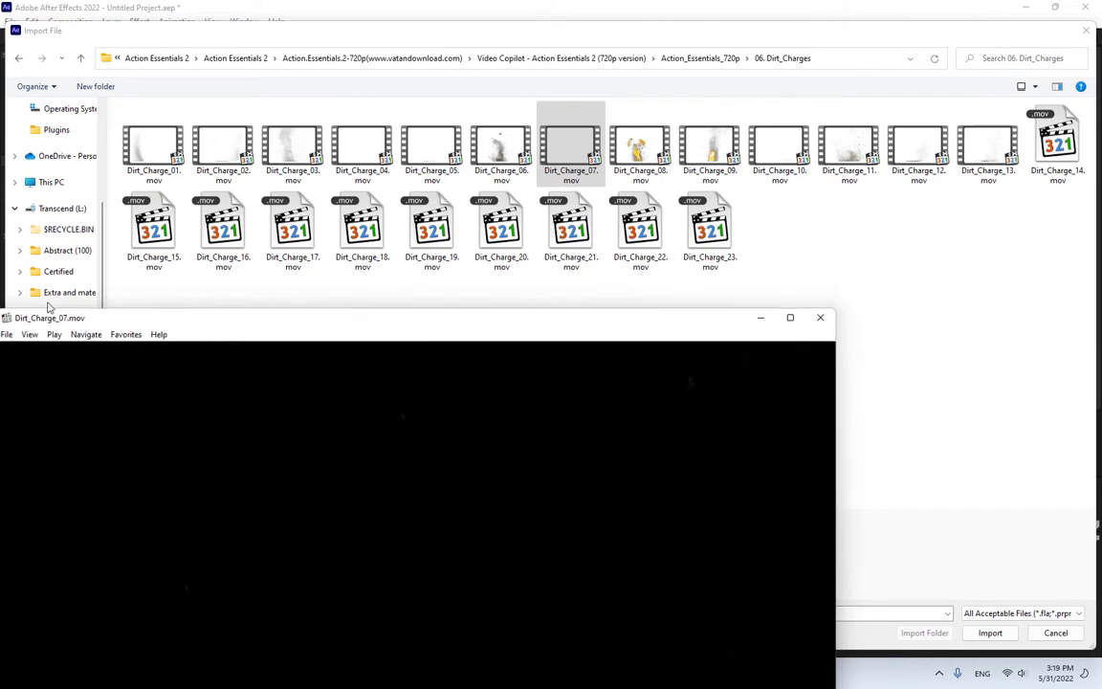
left_click_drag(293, 230, 376, 410)
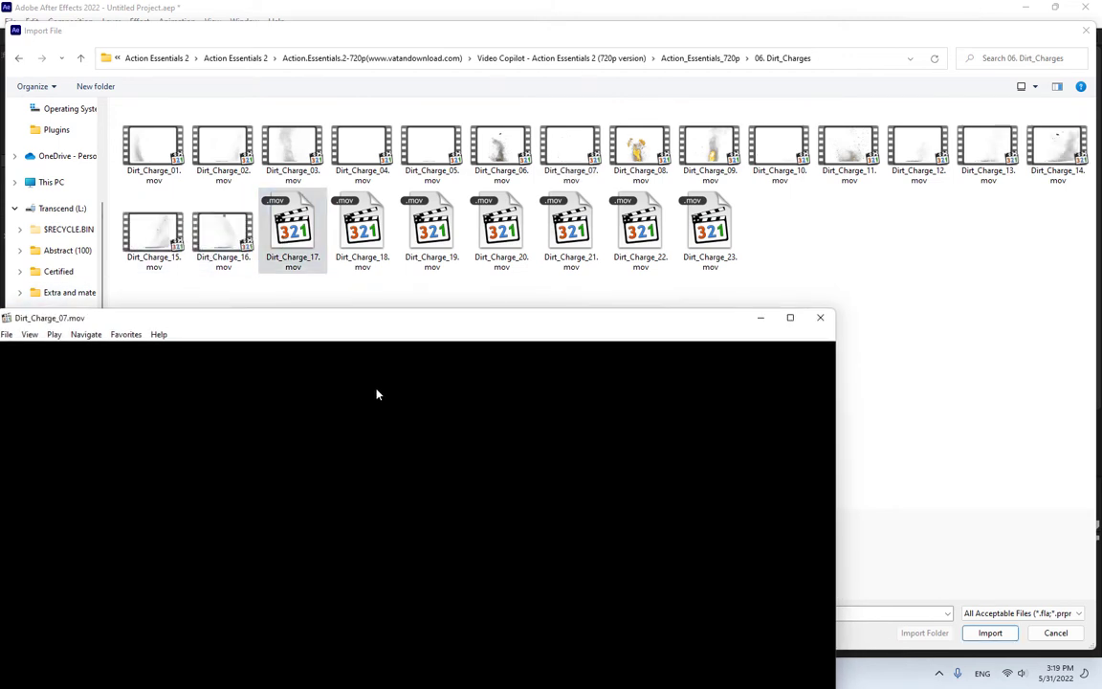
left_click_drag(361, 322, 569, 78)
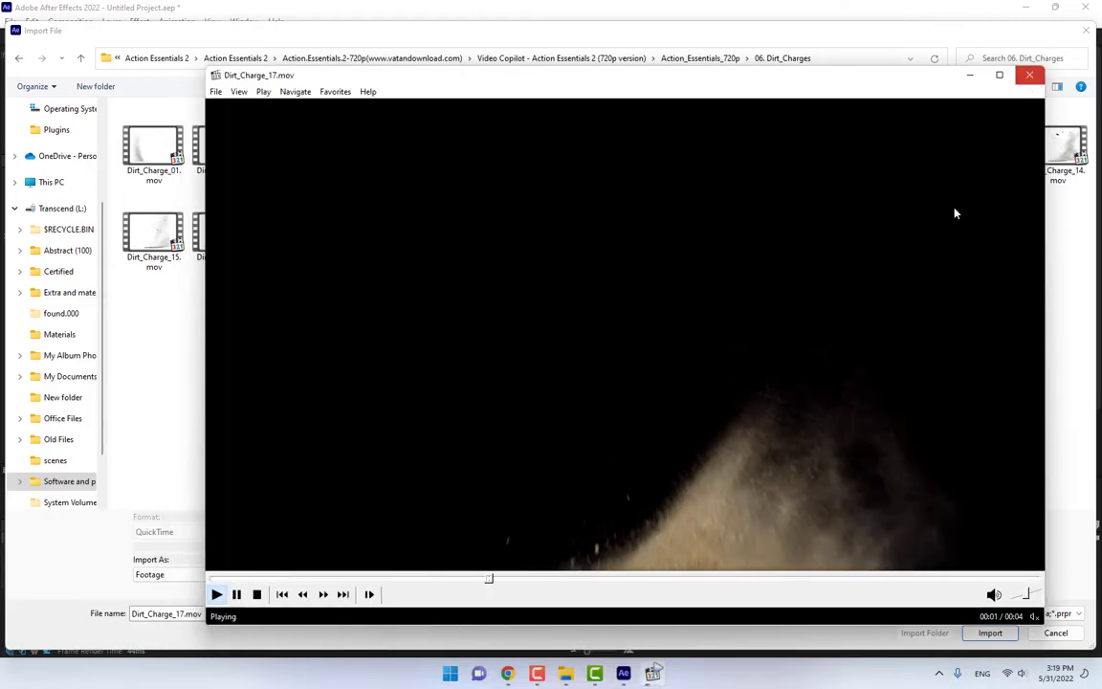
left_click(1030, 75)
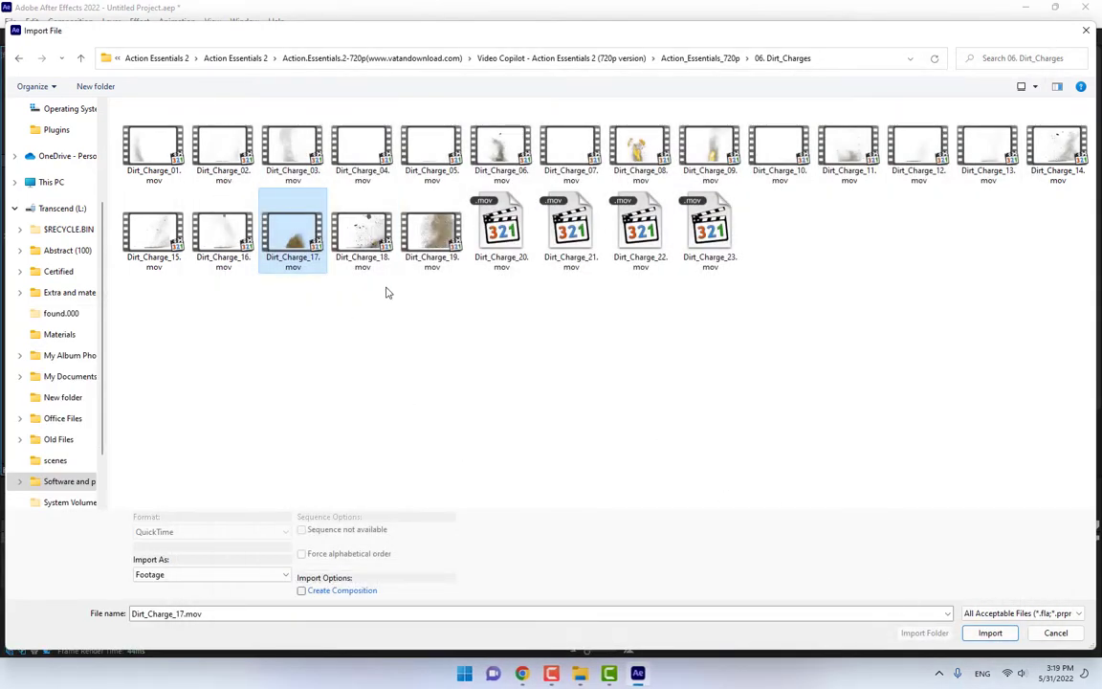
left_click(1053, 634)
Step: Hide the cement debris and fire layers, and create a 1280 x 720 px orange solid named Shade
left_click(390, 606)
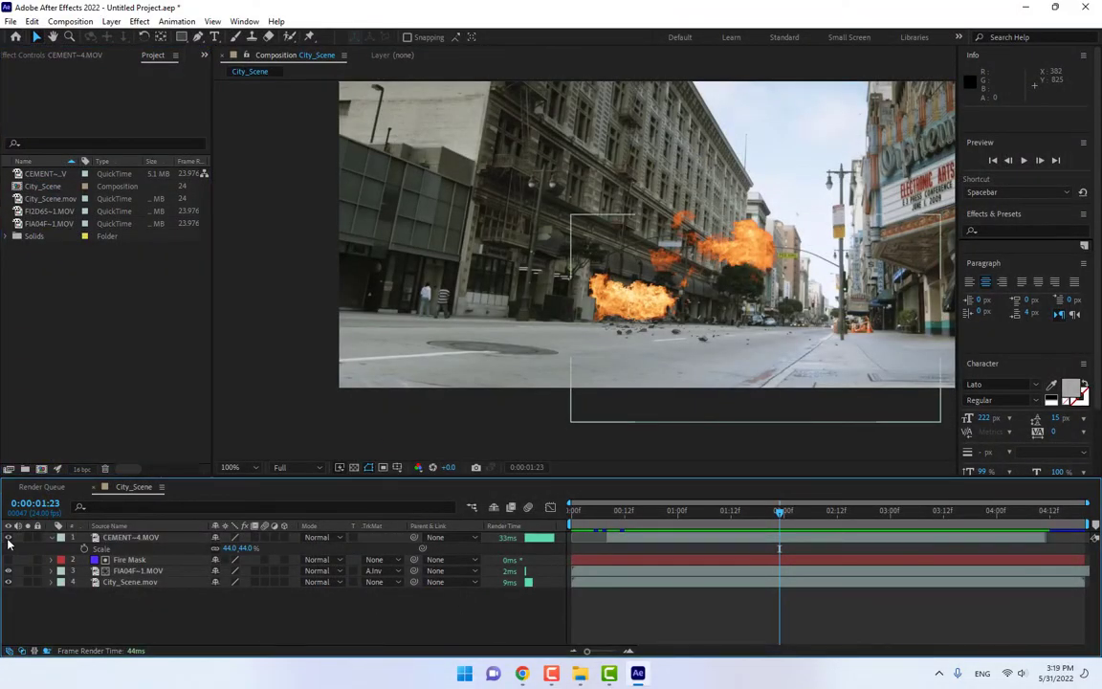
left_click_drag(9, 567, 8, 572)
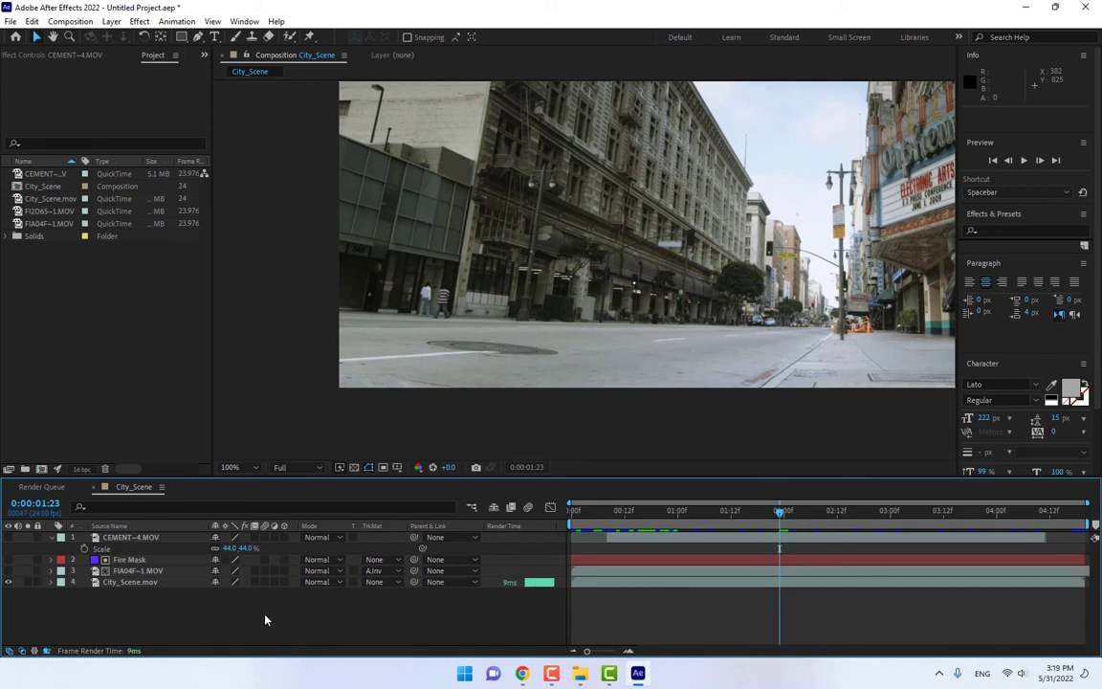
key("ctrl+shift+y")
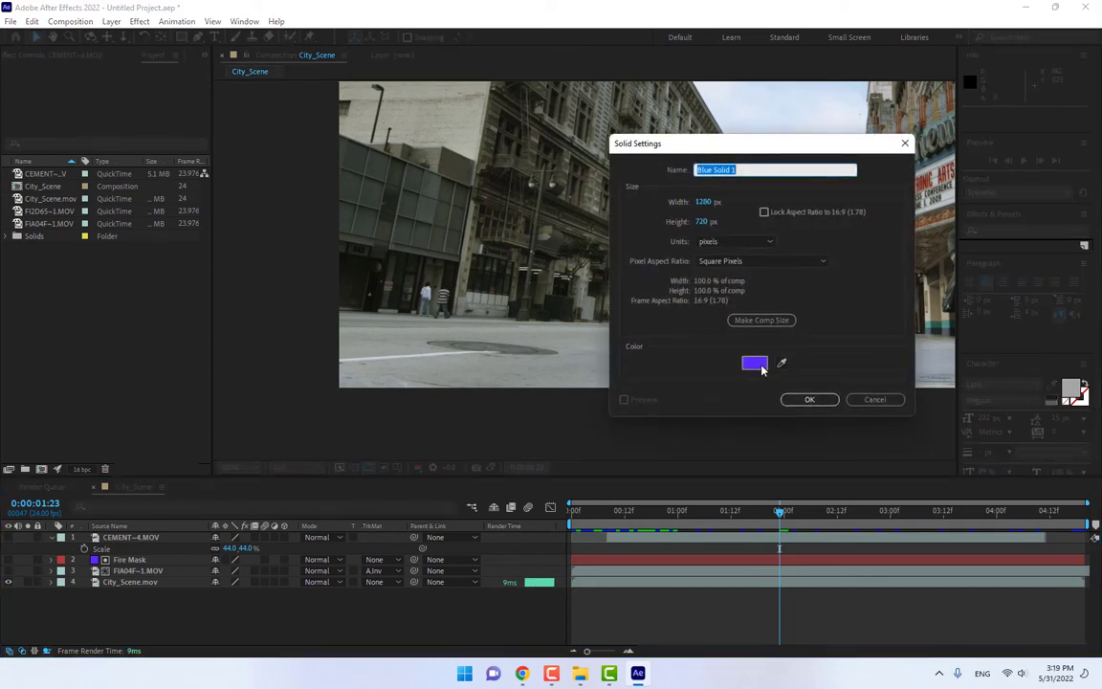
left_click(753, 363)
left_click(912, 472)
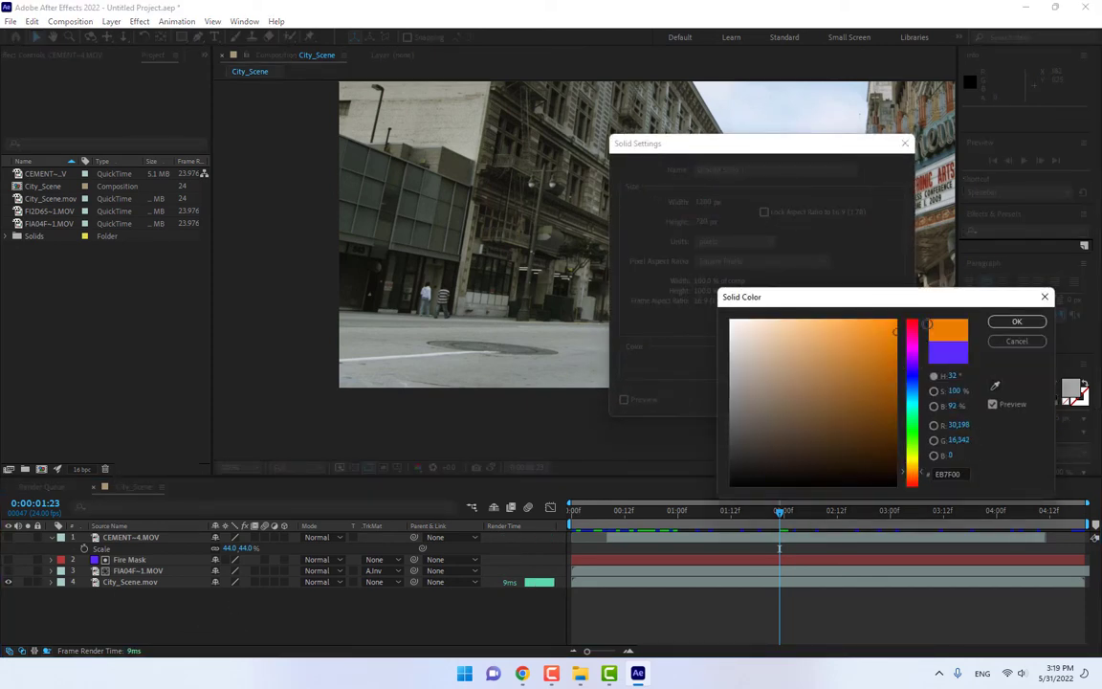
left_click(1017, 322)
left_click_drag(761, 169, 498, 205)
type("Shade")
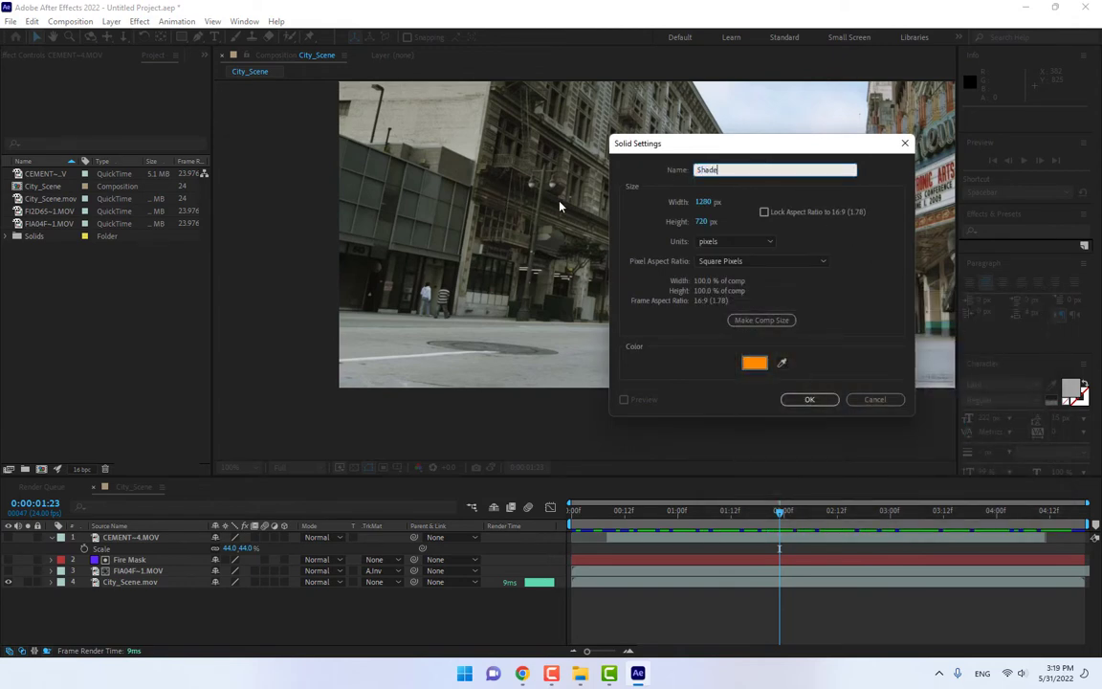
left_click(808, 396)
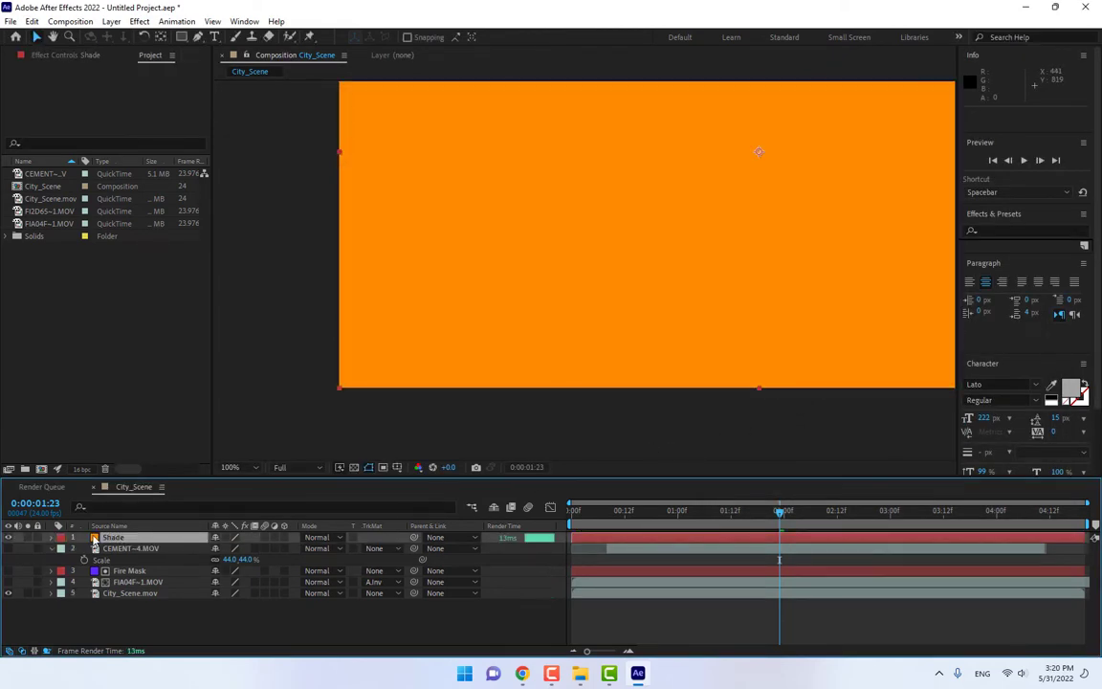
Step: Hide the Shade solid and move it below the fire layer, directly above City_Scene.mov
left_click(7, 539)
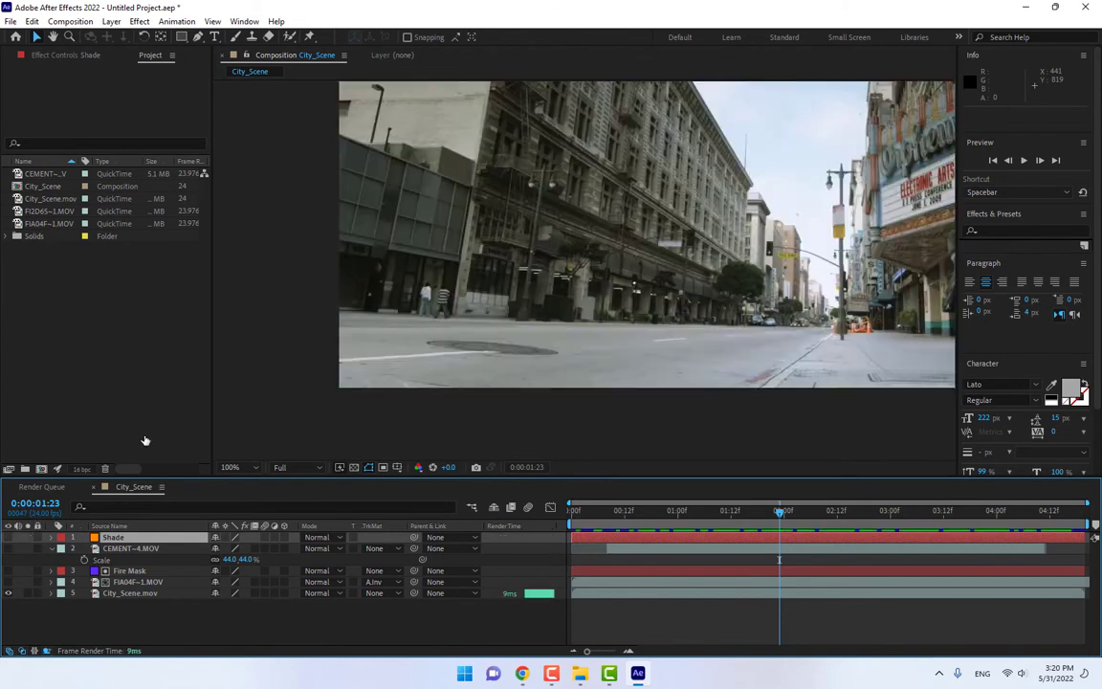
left_click(198, 36)
left_click_drag(120, 539, 134, 590)
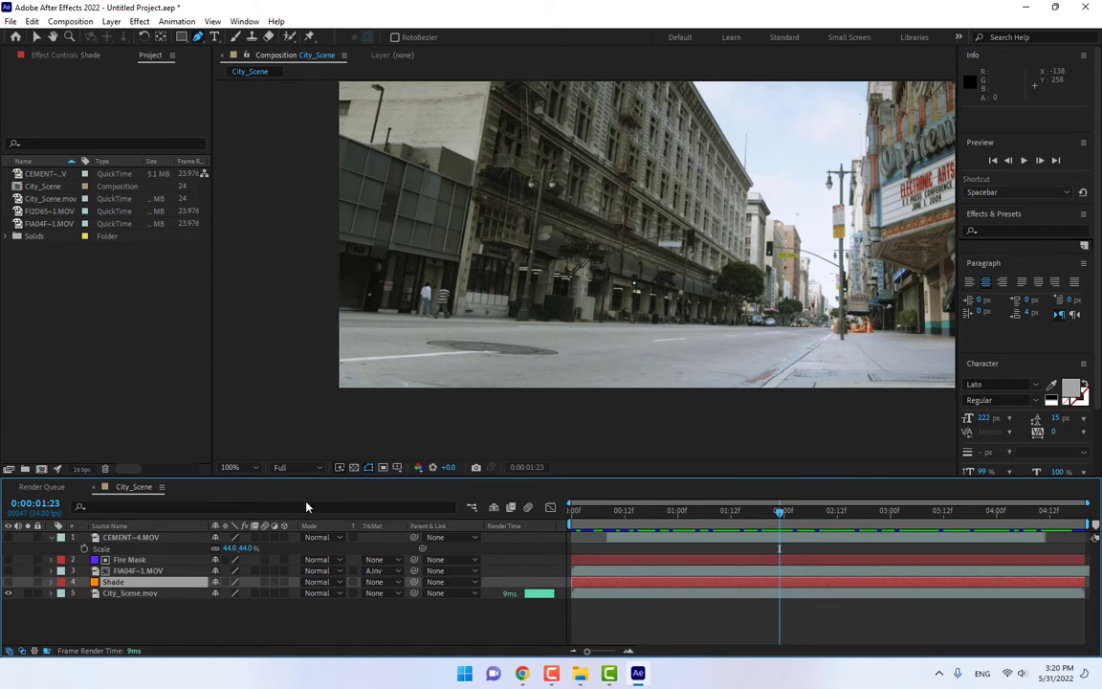
Step: Draw a closed Pen mask on the Shade layer around the first ground-floor pillar near the explosion's base
key("Tab")
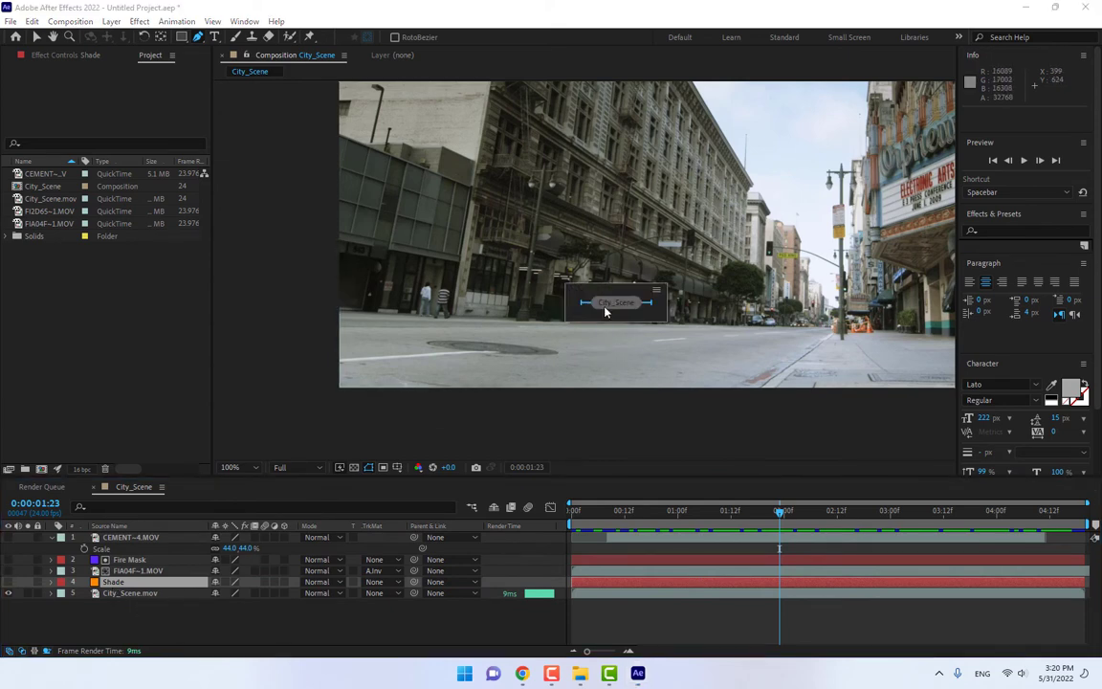
left_click(602, 200)
key("space")
left_click_drag(860, 249, 649, 249)
key("grave")
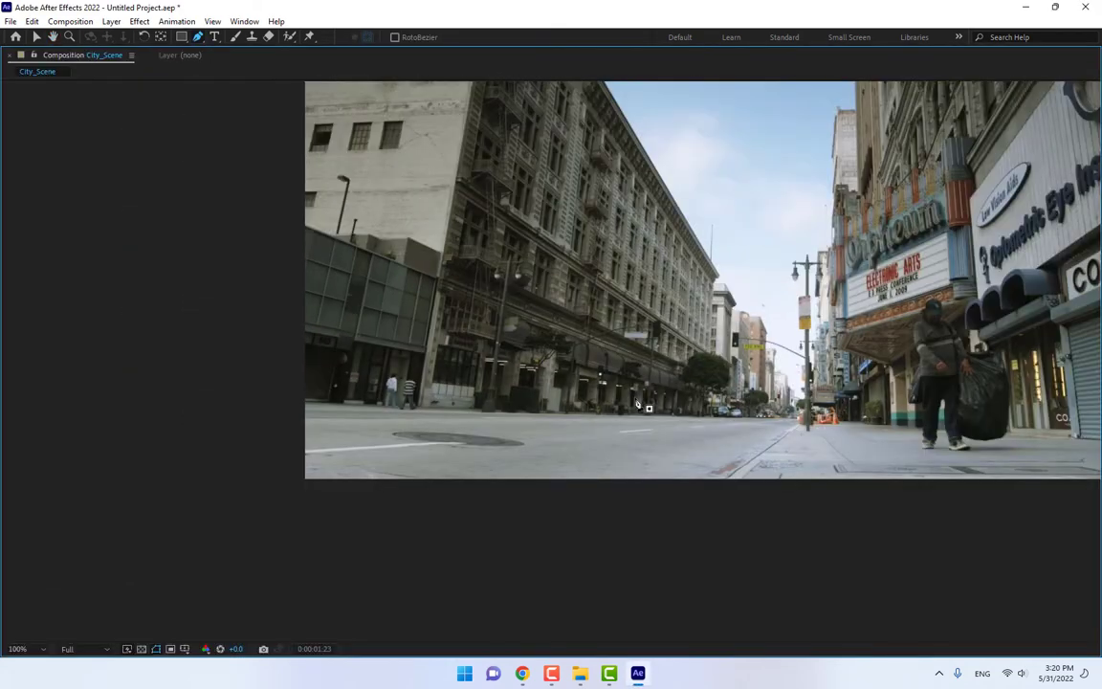
scroll(598, 360, "up", 2)
left_click_drag(651, 388, 486, 374)
key("g")
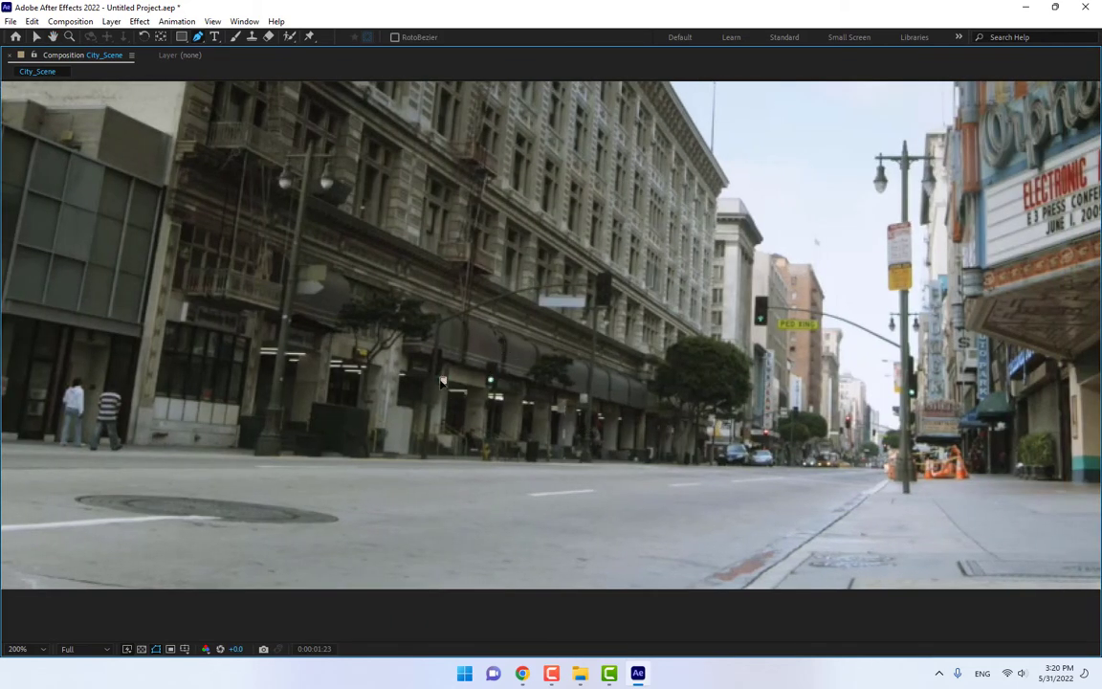
left_click(418, 454)
left_click(453, 454)
left_click(443, 381)
Step: Draw three more closed masks on the Shade layer, one around each of the next pillars along the building
left_click(464, 452)
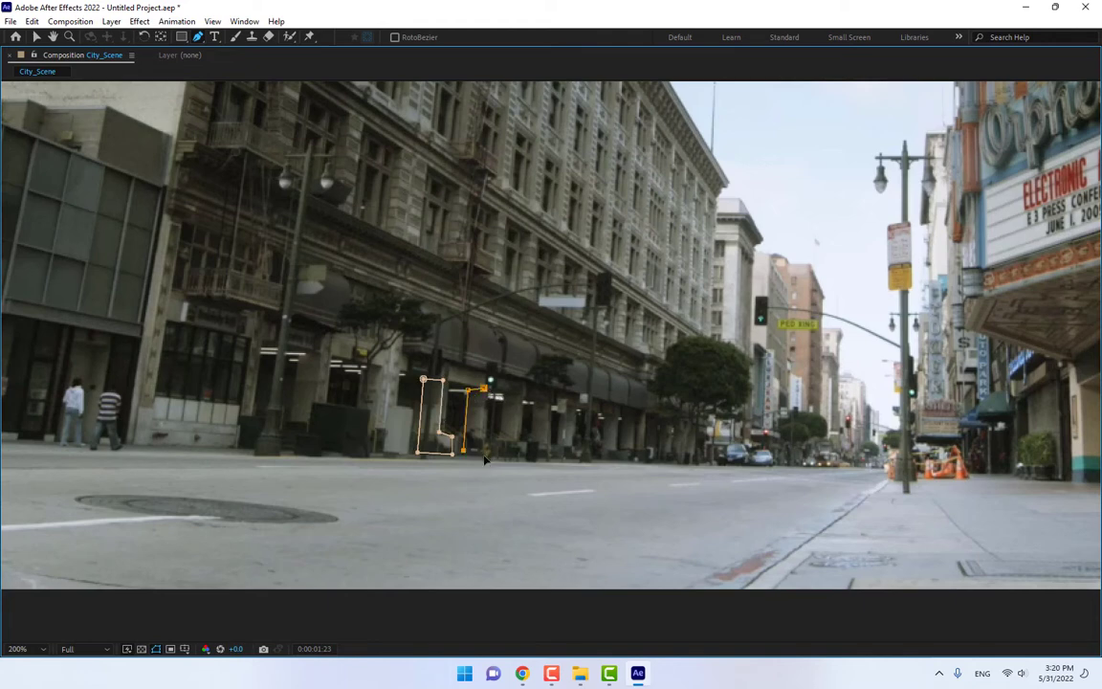
left_click(485, 391)
left_click(523, 397)
left_click(502, 397)
left_click(500, 449)
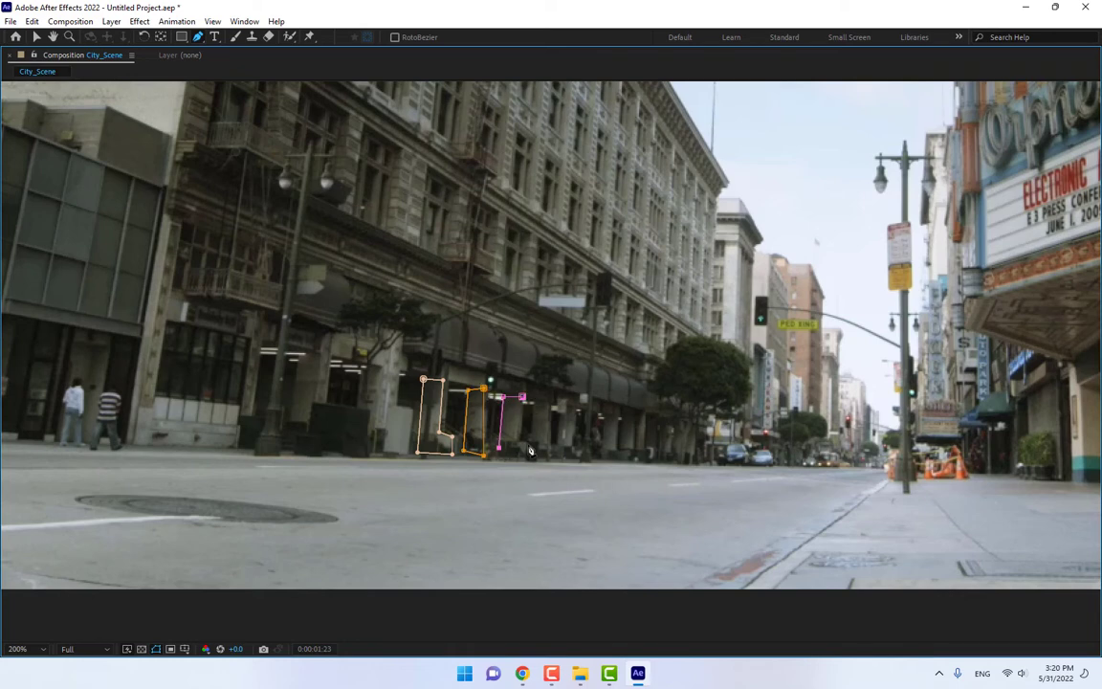
left_click(523, 398)
left_click(536, 457)
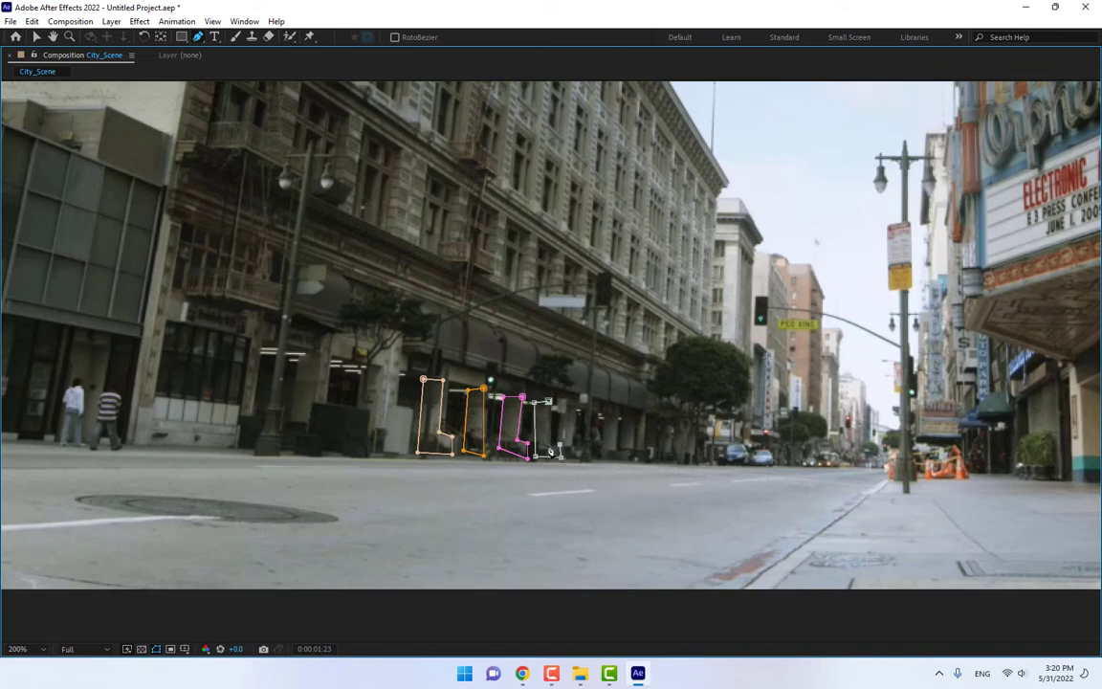
left_click(547, 445)
left_click(548, 402)
Step: Draw a four-sided mask over the facade ledge above the awnings and a thin slanted mask along the awnings' lower edge
left_click(594, 331)
left_click(373, 228)
left_click(357, 279)
left_click(587, 356)
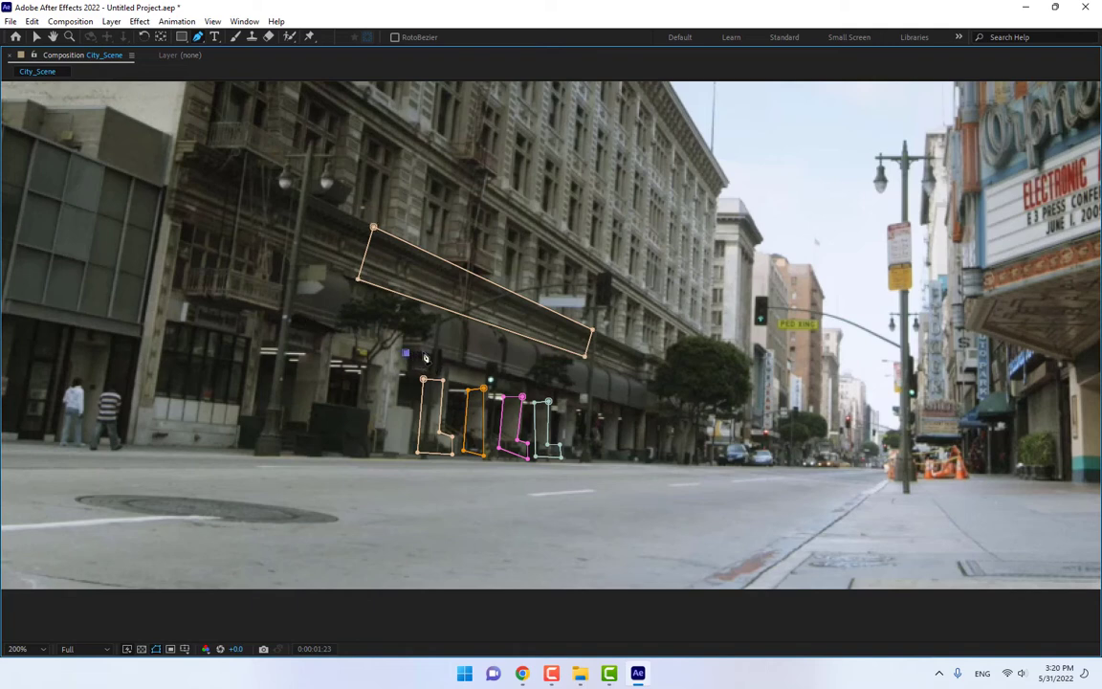
left_click(537, 380)
left_click(528, 387)
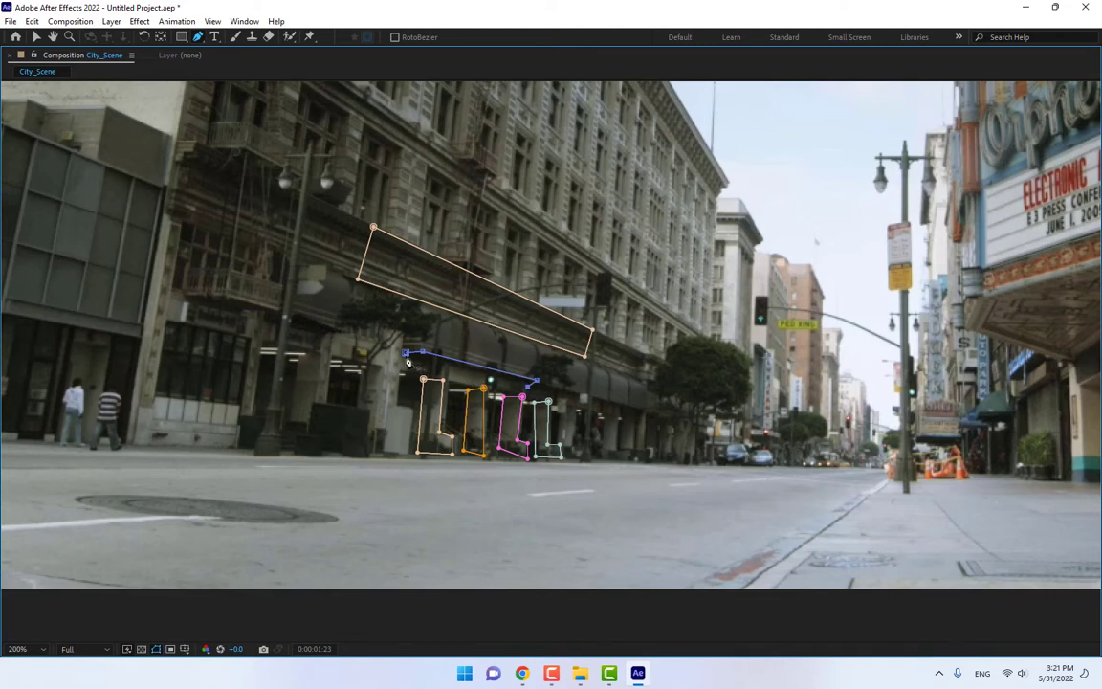
left_click(416, 364)
Step: Draw a large rounded mask over the road in front of the masked pillars, and restore the full workspace
left_click(583, 463)
left_click_drag(384, 456, 470, 466)
left_click(520, 466)
left_click(584, 464)
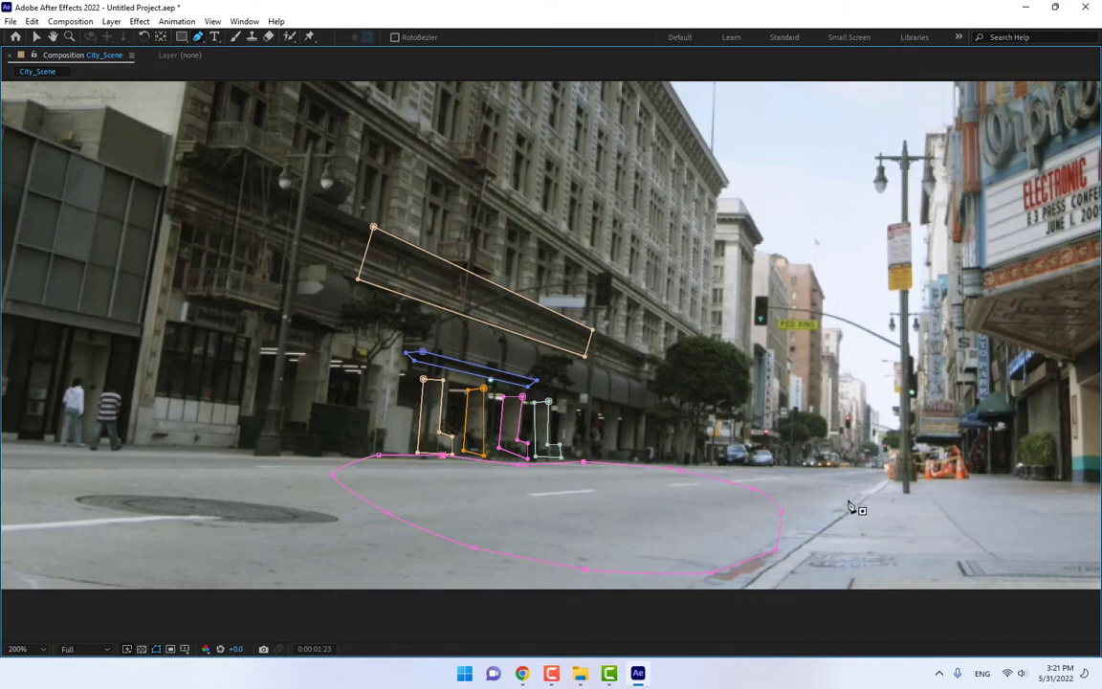
key("space")
left_click_drag(614, 245, 630, 316)
key("g")
key("grave")
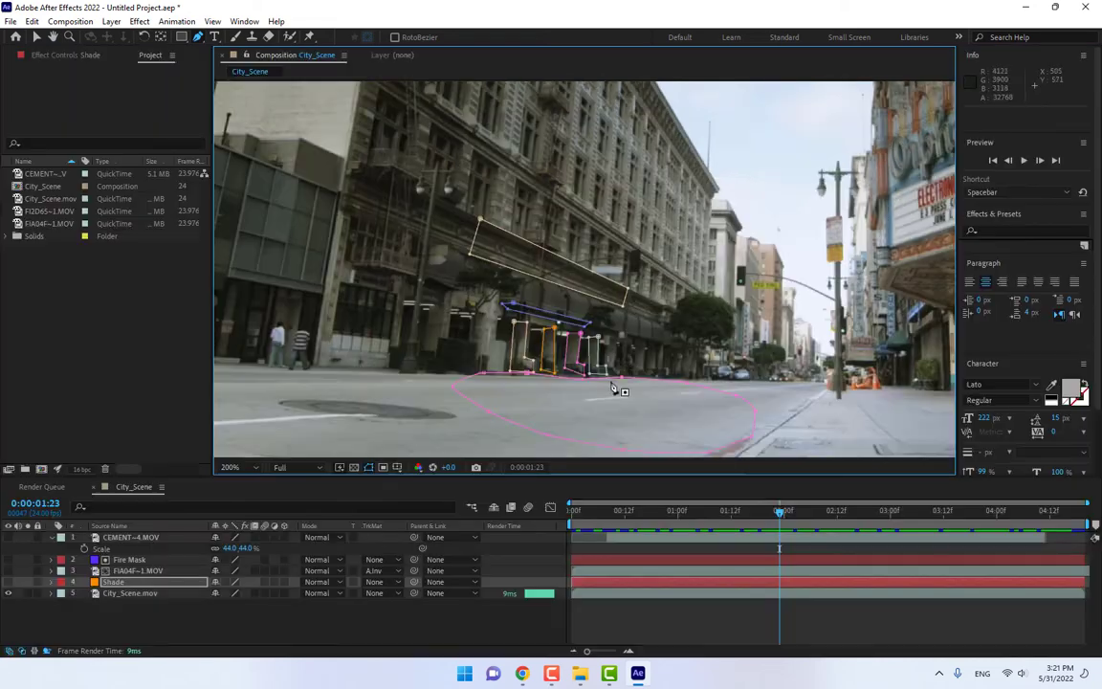
Step: Make the debris, fire and Shade layers visible, and move the current time to 0:00:02:06
left_click(9, 538)
left_click(9, 570)
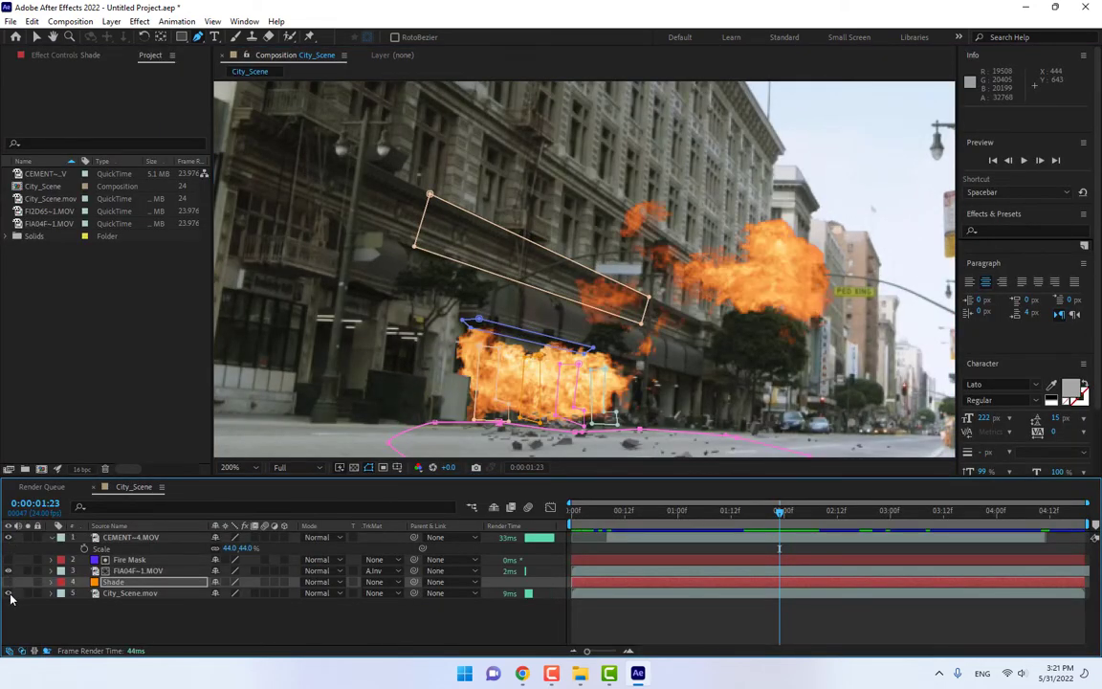
left_click(8, 582)
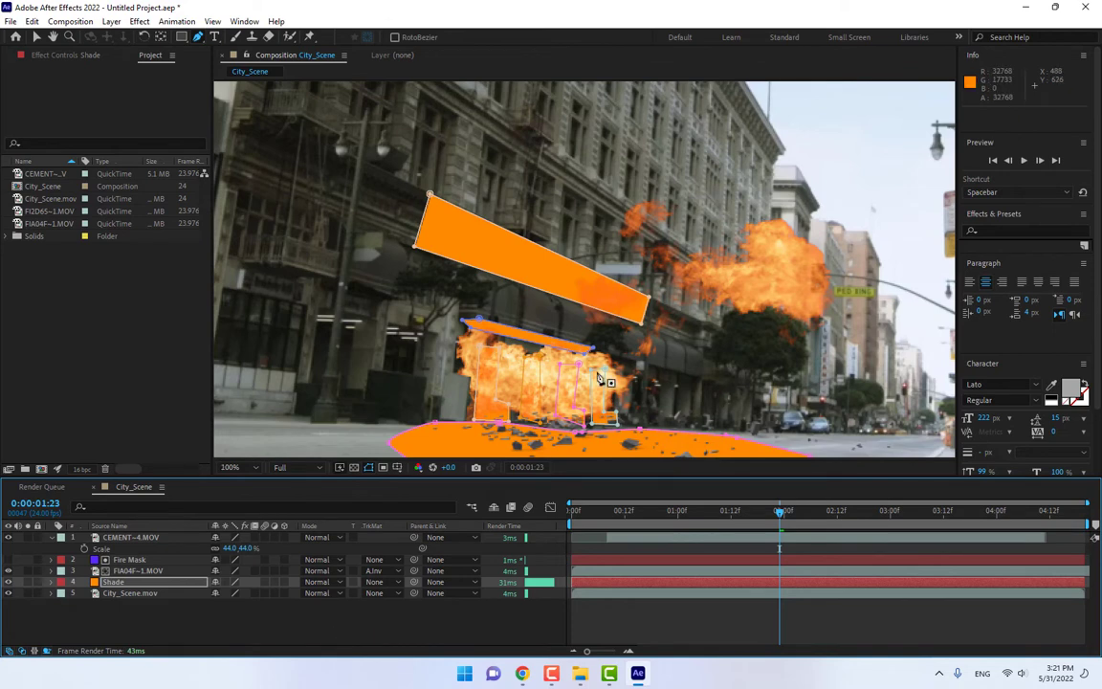
scroll(587, 354, "down", 2)
left_click_drag(789, 517, 812, 515)
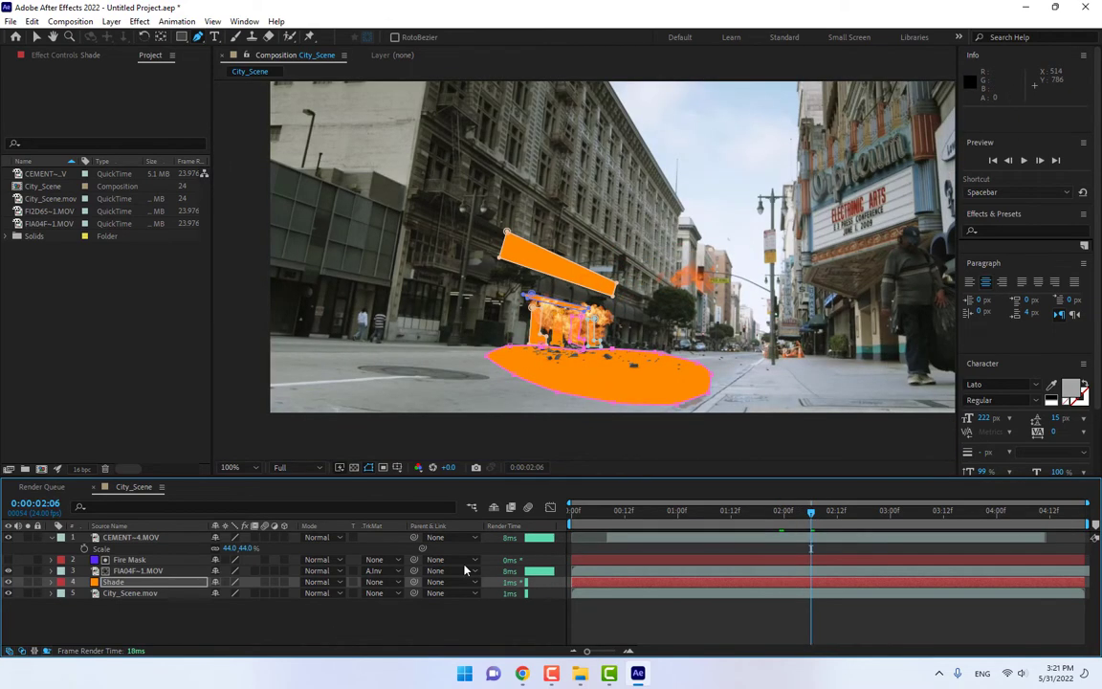
left_click(127, 538)
left_click(320, 537)
left_click(374, 322)
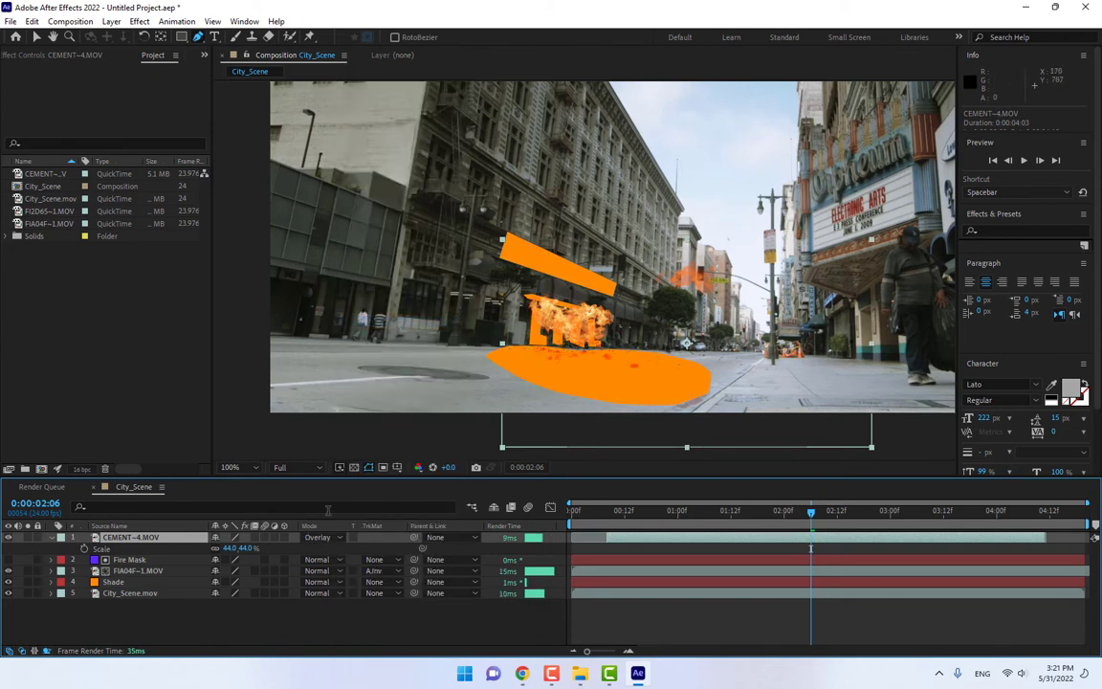
key("ctrl+z")
Step: Cycle through the Shade layer's blending modes and set it to Overlay
left_click(123, 583)
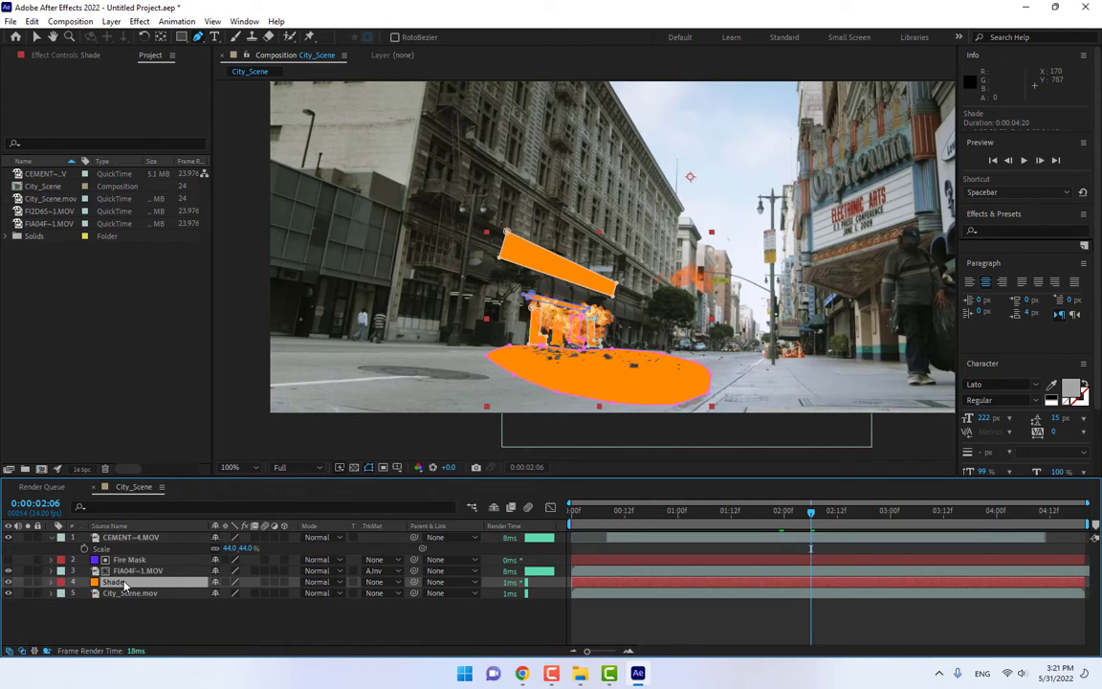
key("shift+equal")
key("shift+equal")
key("shift+equal")
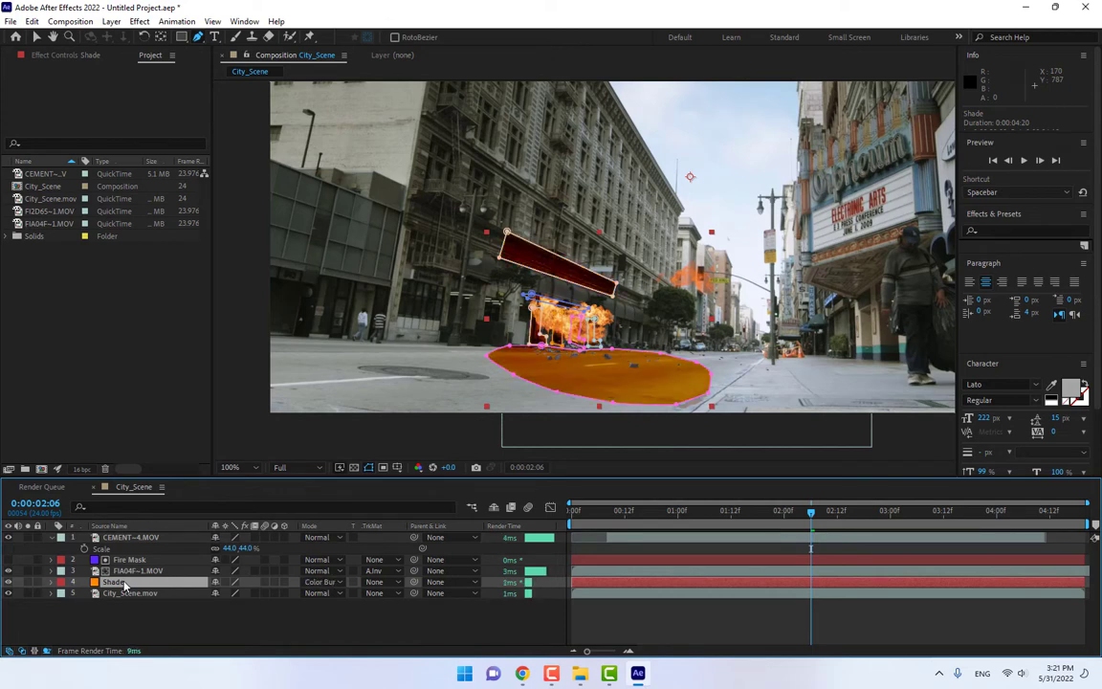
key("shift+equal")
key("shift+equal")
key("shift+equal")
key("shift+equal")
key("shift+equal")
key("shift+equal")
key("shift+equal")
key("shift+equal")
key("shift+equal")
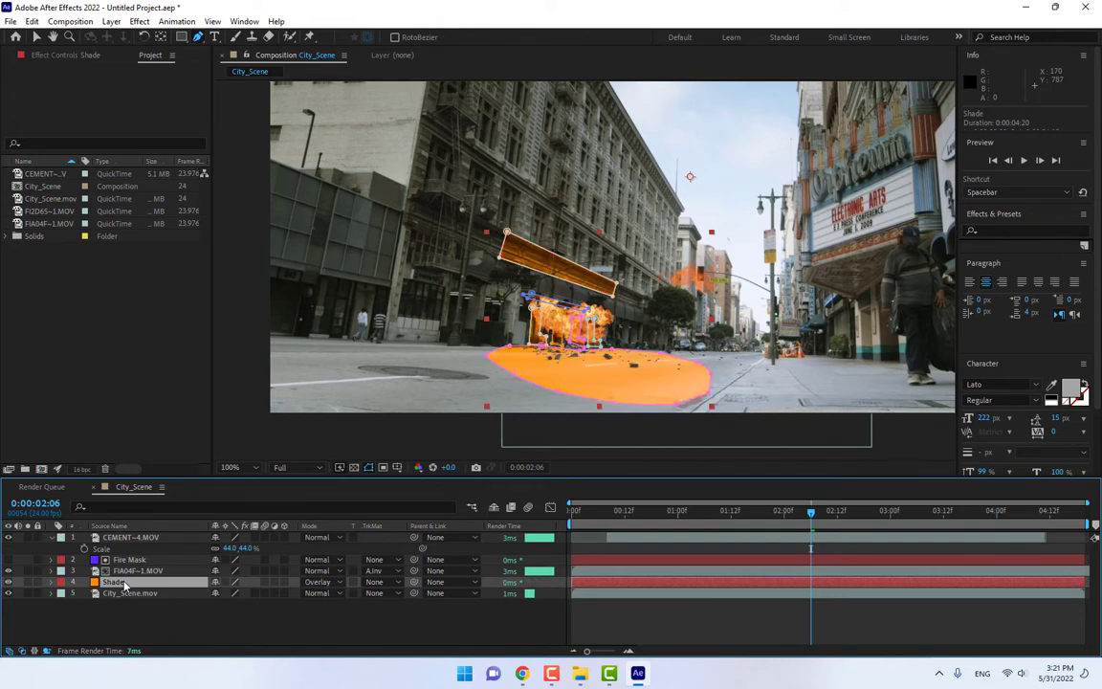
Step: Reveal the Shade layer's mask properties and set Mask 1's feather to 25 pixels
key("m")
key("m")
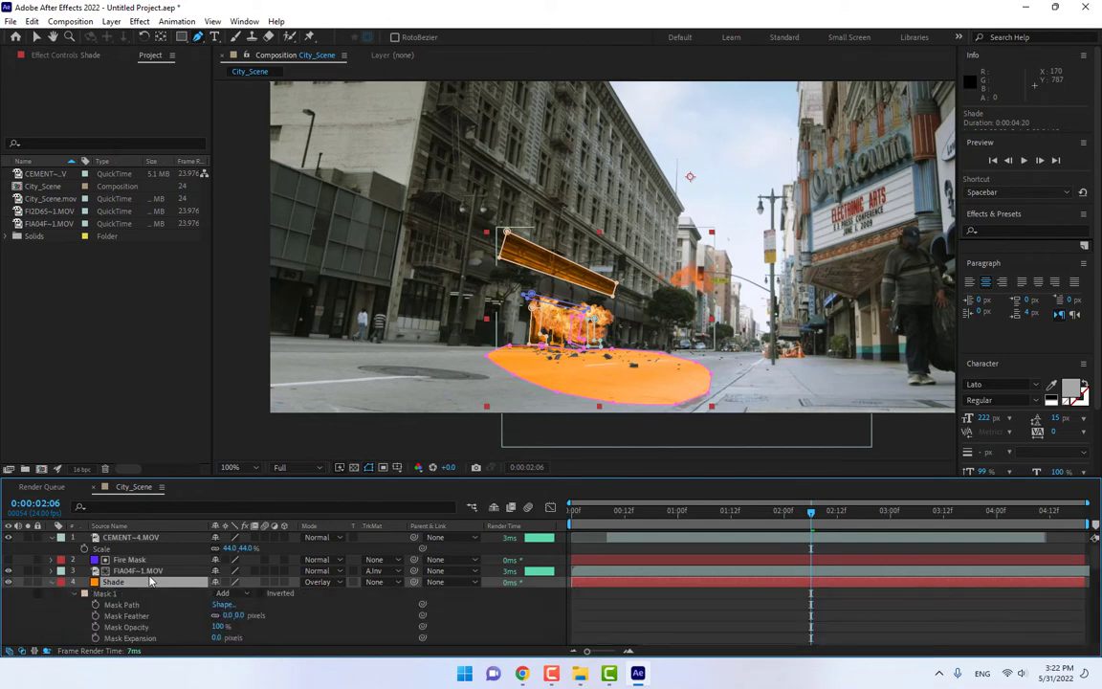
left_click_drag(227, 616, 247, 618)
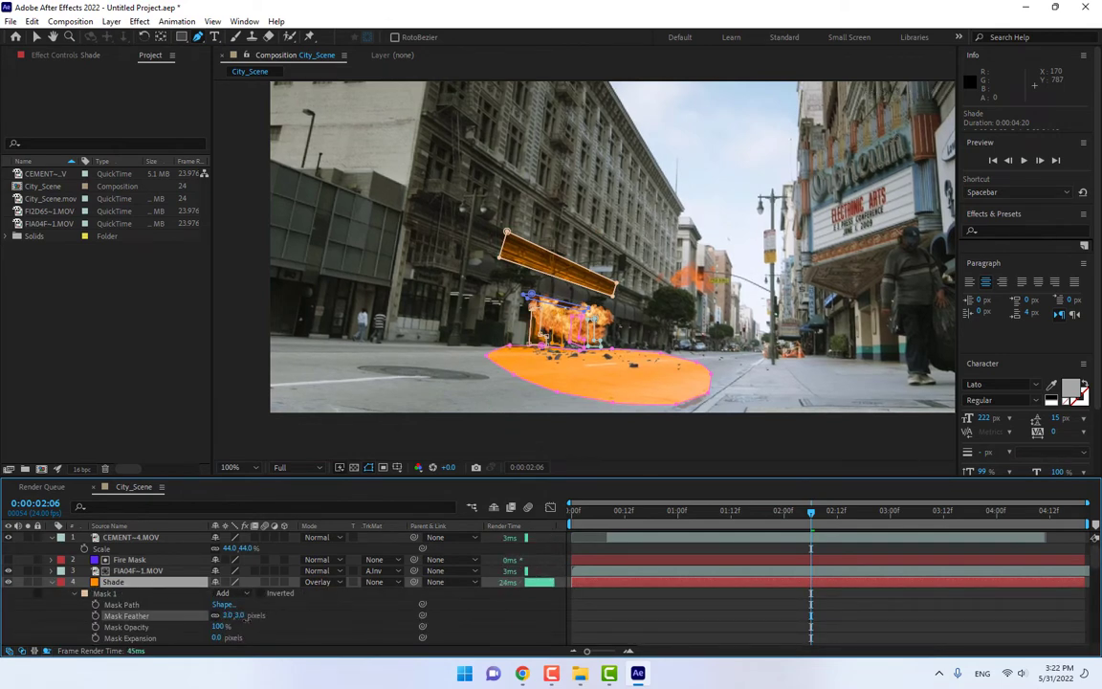
Step: Select all seven masks on the Shade layer and raise their feather together, bringing Mask 1 to 73 pixels
left_click(126, 594)
scroll(129, 596, "down", 3)
left_click(113, 551, "ctrl")
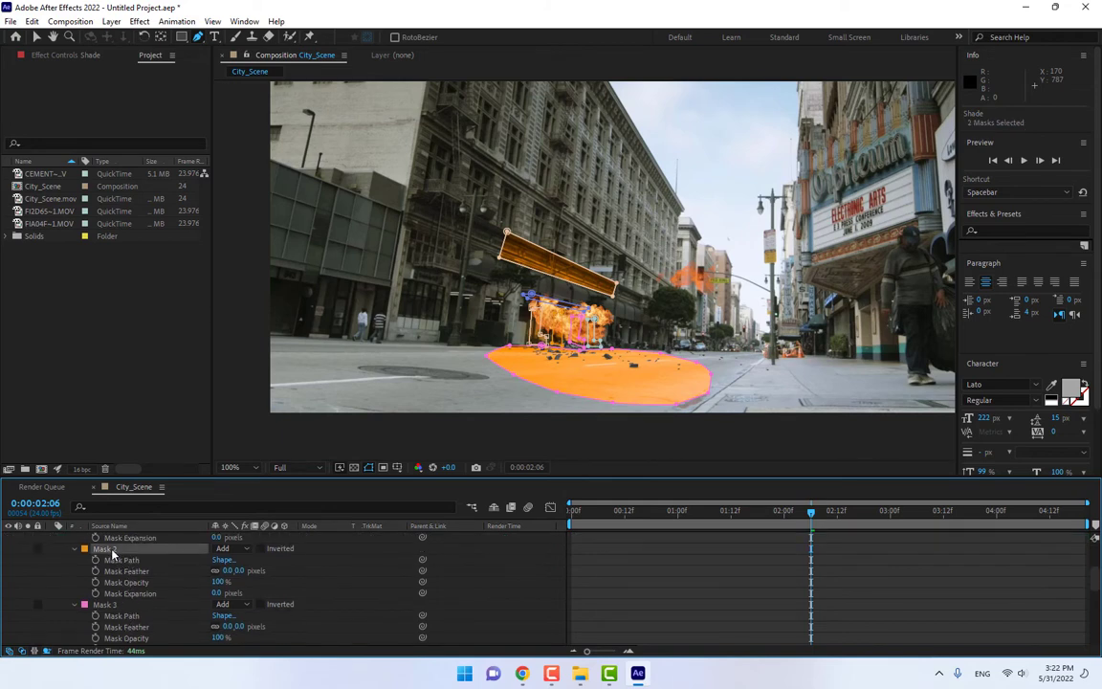
scroll(172, 594, "up", 3)
scroll(170, 596, "down", 5)
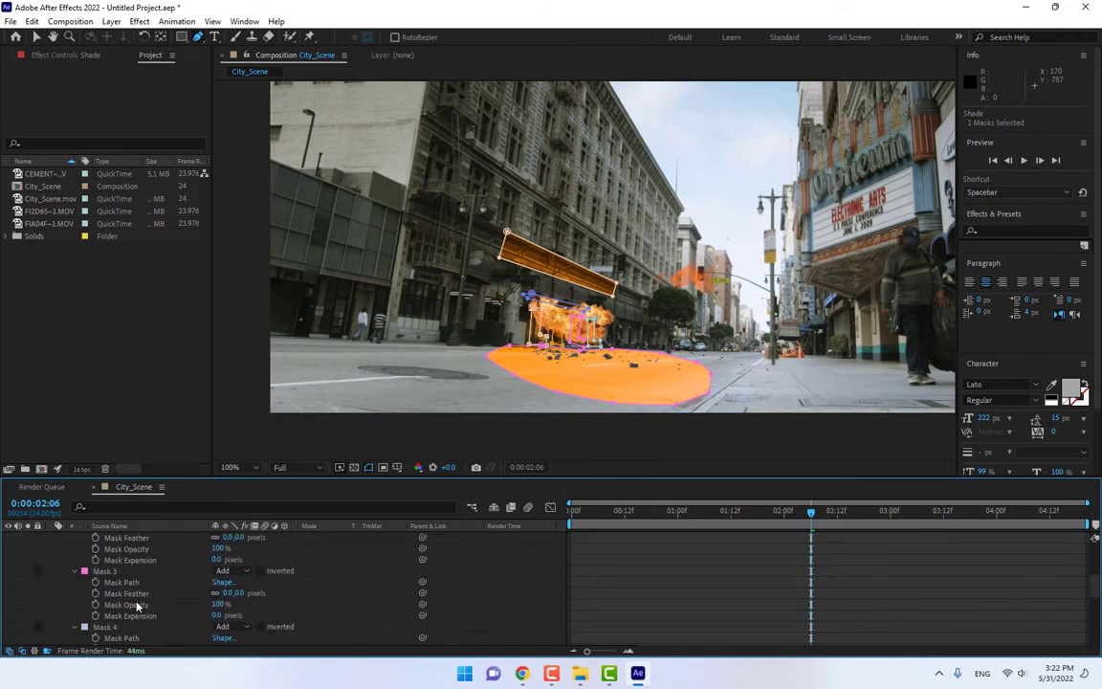
scroll(112, 624, "down", 4)
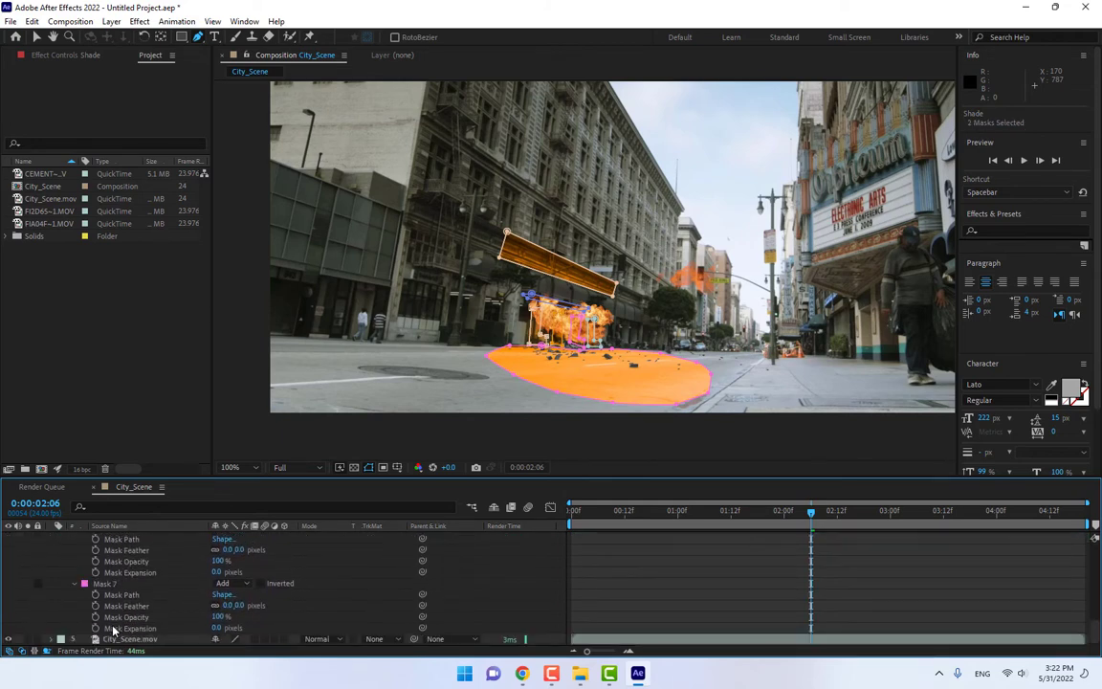
left_click(106, 584)
scroll(110, 586, "up", 5)
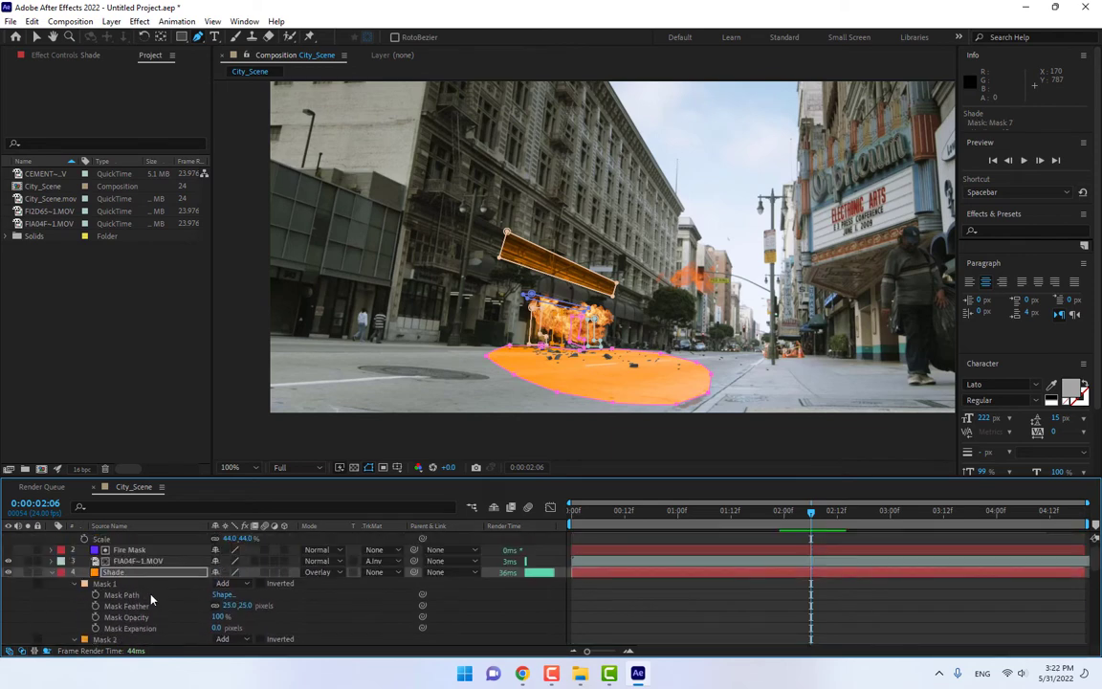
left_click(110, 584, "shift")
left_click_drag(250, 606, 279, 606)
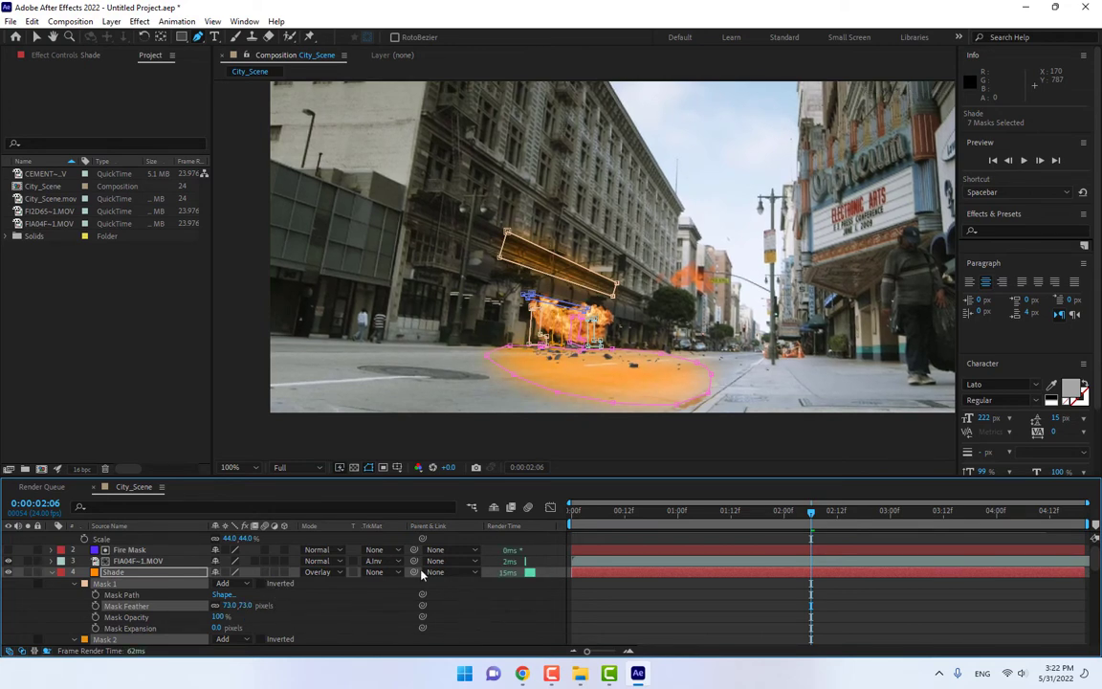
Step: Solo the Shade and City_Scene.mov layers and try out different blending modes on Shade
left_click(167, 572)
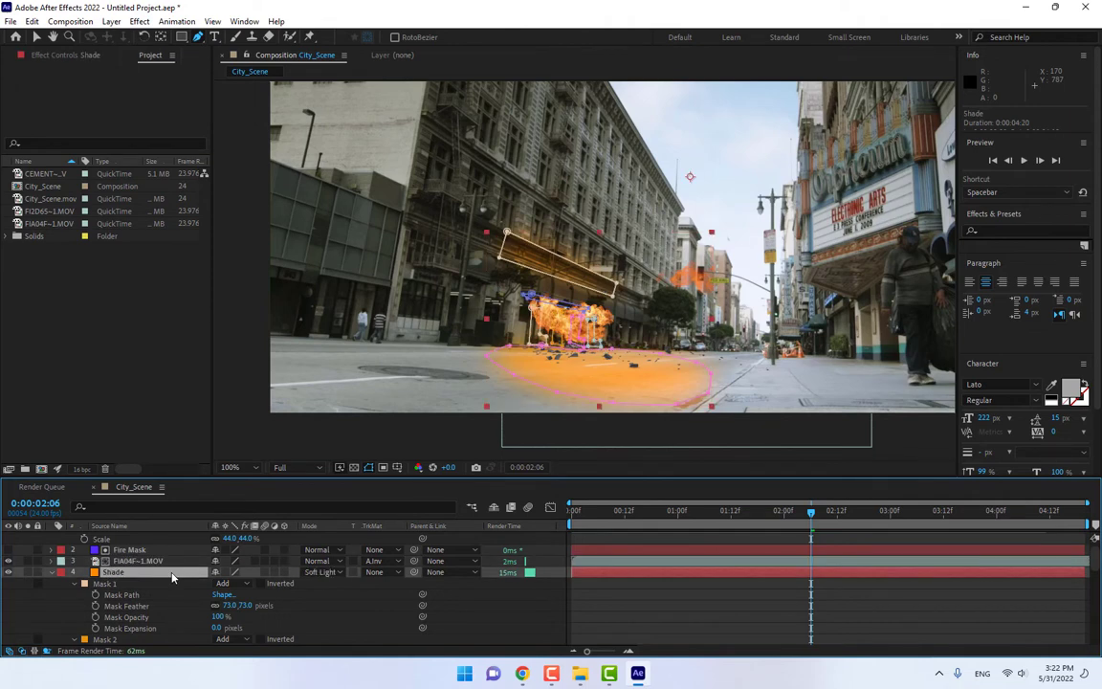
key("shift+=")
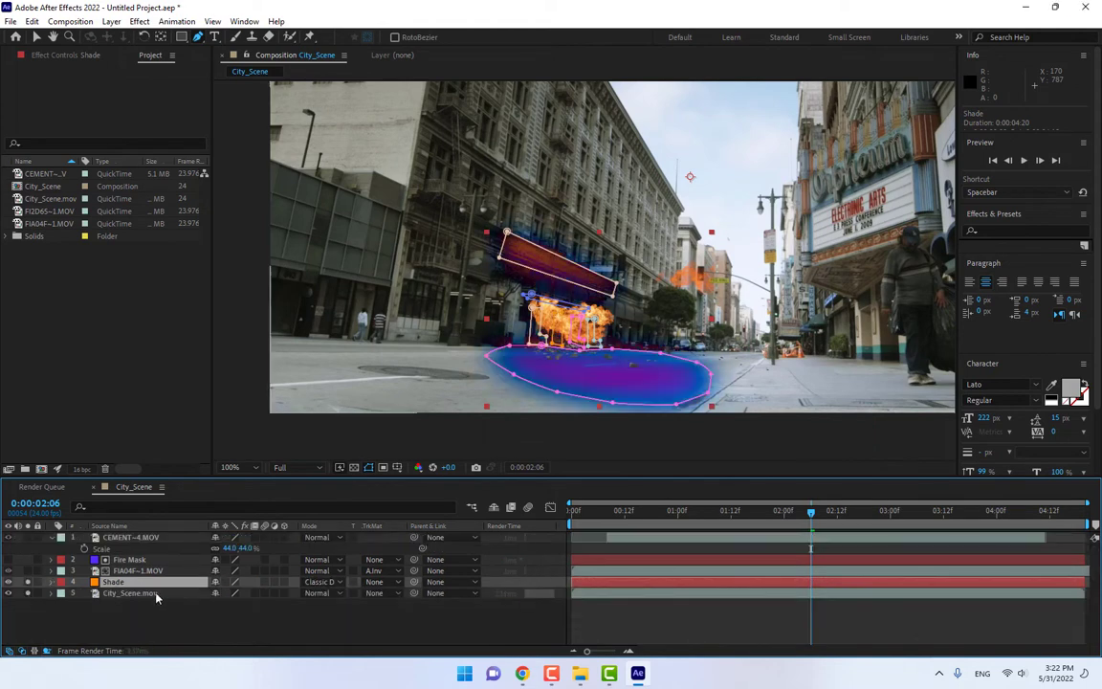
key("shift+=")
key("shift+=")
key("shift+=")
key("shift+=")
Step: Set the Shade layer's blending mode to Hard Light and its opacity to 0%
key("shift+=")
left_click(330, 582)
left_click(375, 263)
key("t")
mouse_move(218, 594)
left_mouse_down()
mouse_move(234, 600)
mouse_move(186, 594)
left_mouse_up()
left_click(325, 583)
left_click(376, 263)
left_click(322, 583)
left_click(374, 320)
key("shift+=")
key("shift+=")
key("shift+=")
key("shift+=")
key("shift+=")
key("shift+=")
key("shift+=")
key("shift+=")
key("shift+=")
key("shift+=")
key("shift+=")
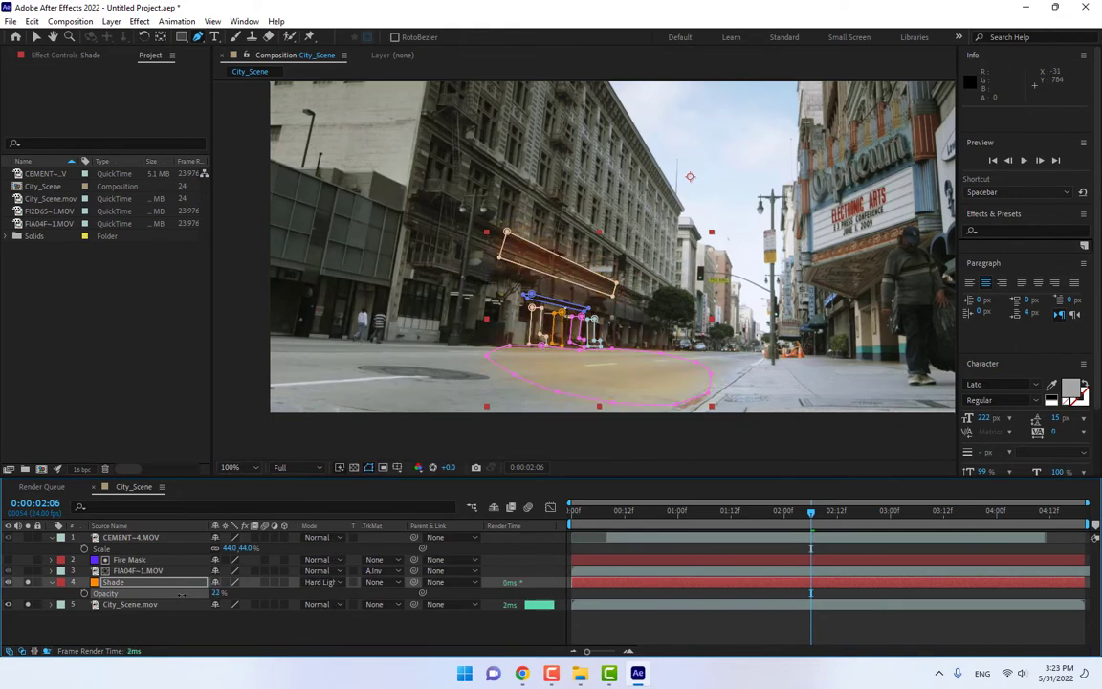
left_click(368, 627)
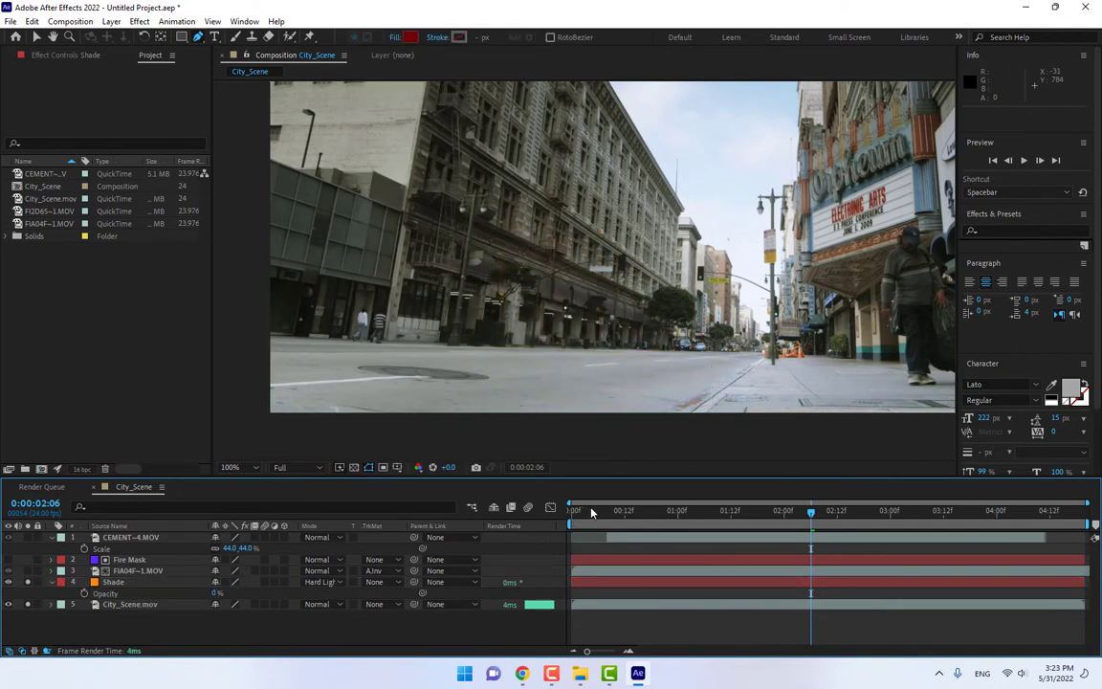
Step: With soloing off, keyframe the Shade layer's opacity at 0% at 0:00:00:08 and 73% at 0:00:00:23
left_click_drag(590, 511, 573, 512)
key("space")
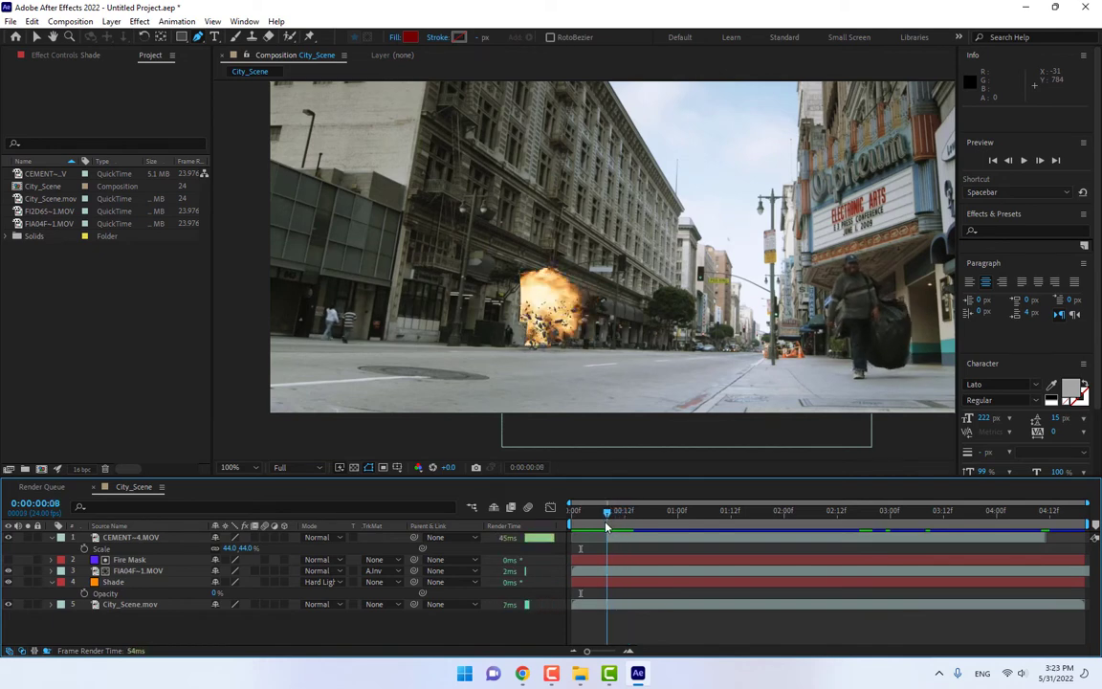
left_click(145, 582)
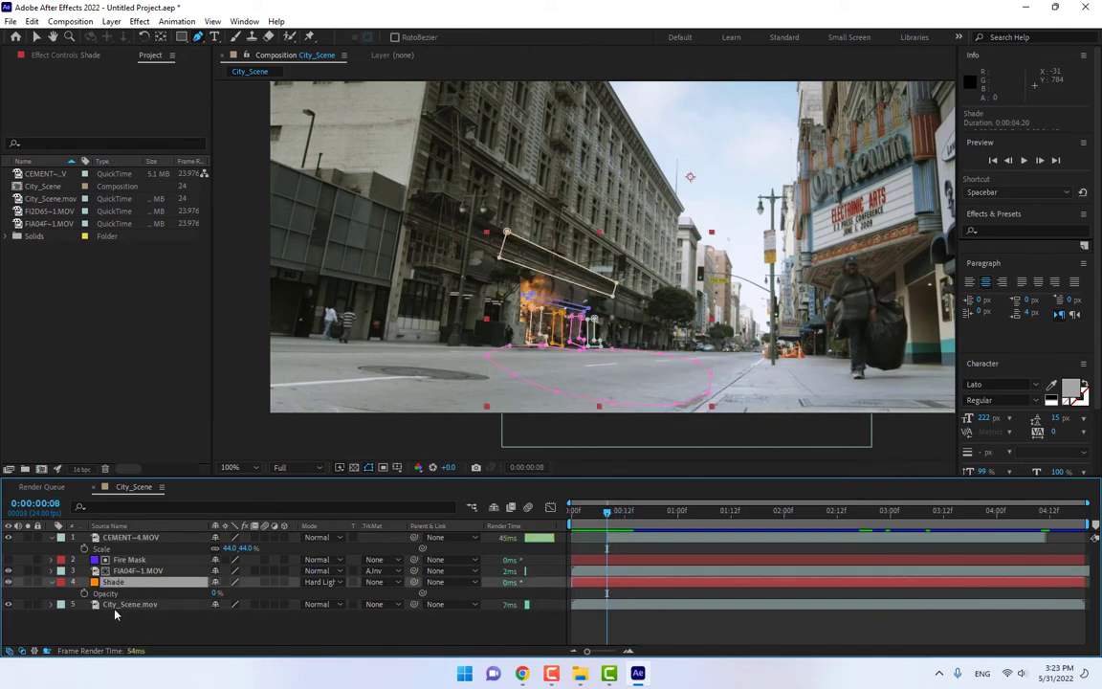
left_click(84, 593)
left_click_drag(631, 515, 674, 515)
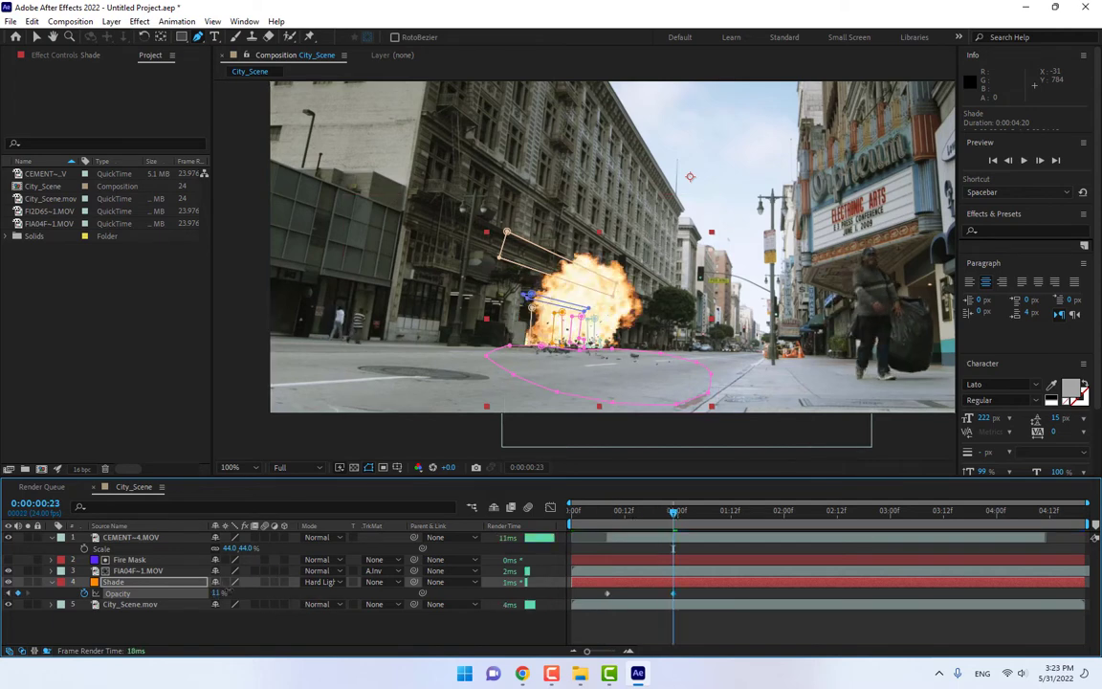
left_click_drag(232, 593, 237, 594)
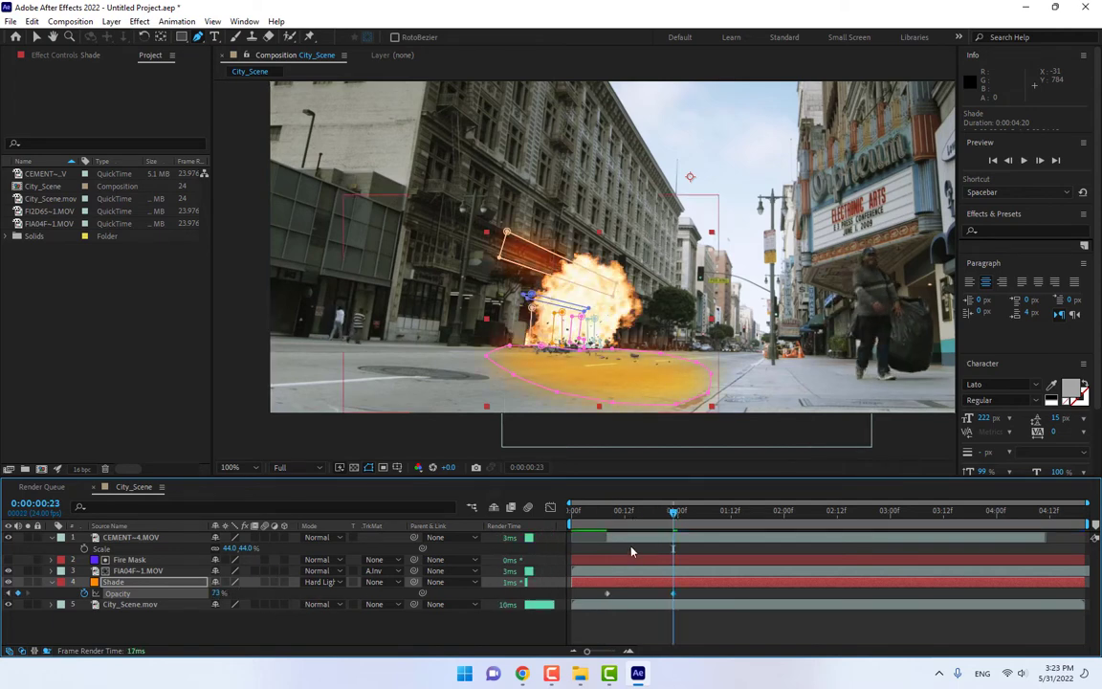
Step: Keyframe the Shade layer's opacity down to 43% at 0:00:01:17 and 0% at 0:00:02:13
left_click_drag(690, 517, 754, 517)
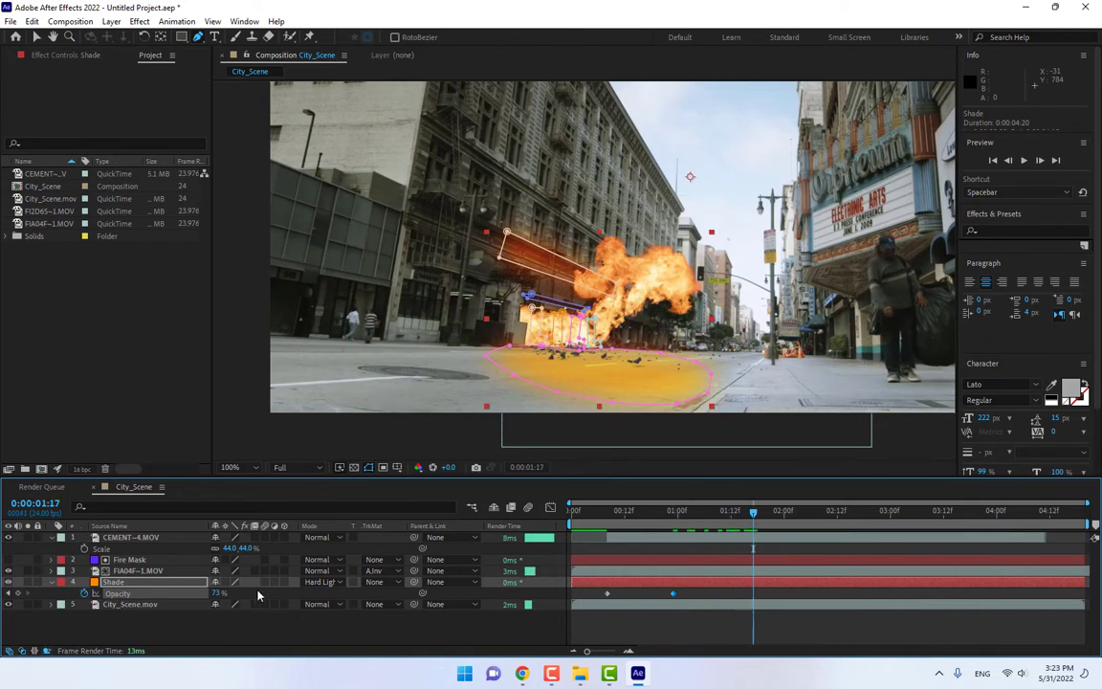
left_click_drag(189, 594, 176, 599)
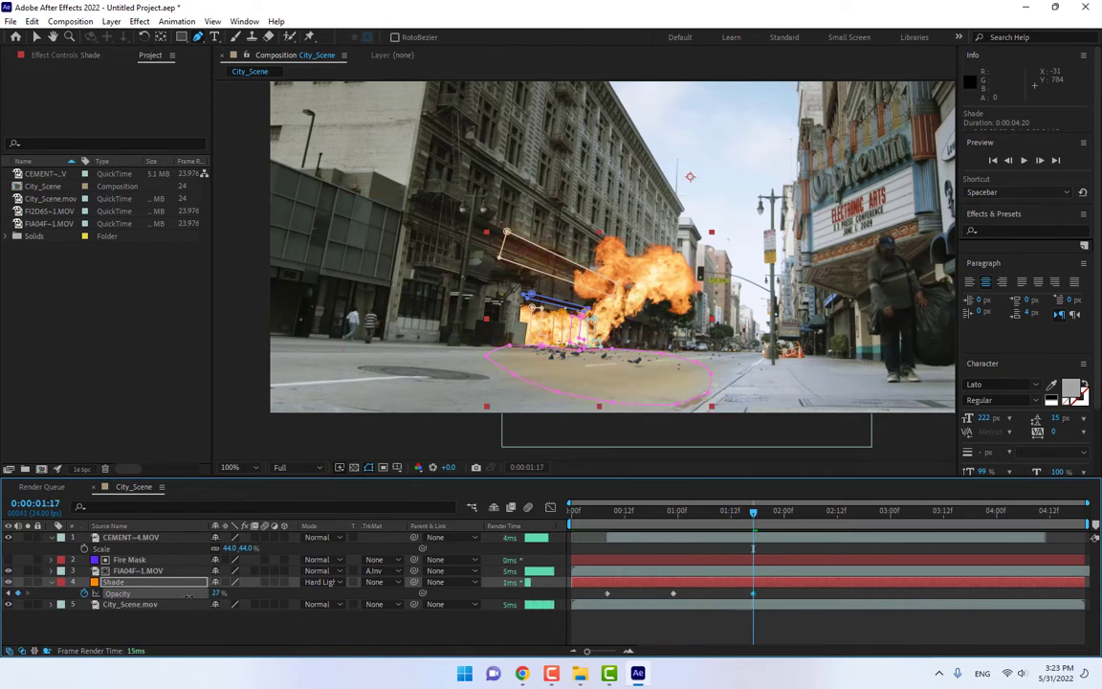
key("space")
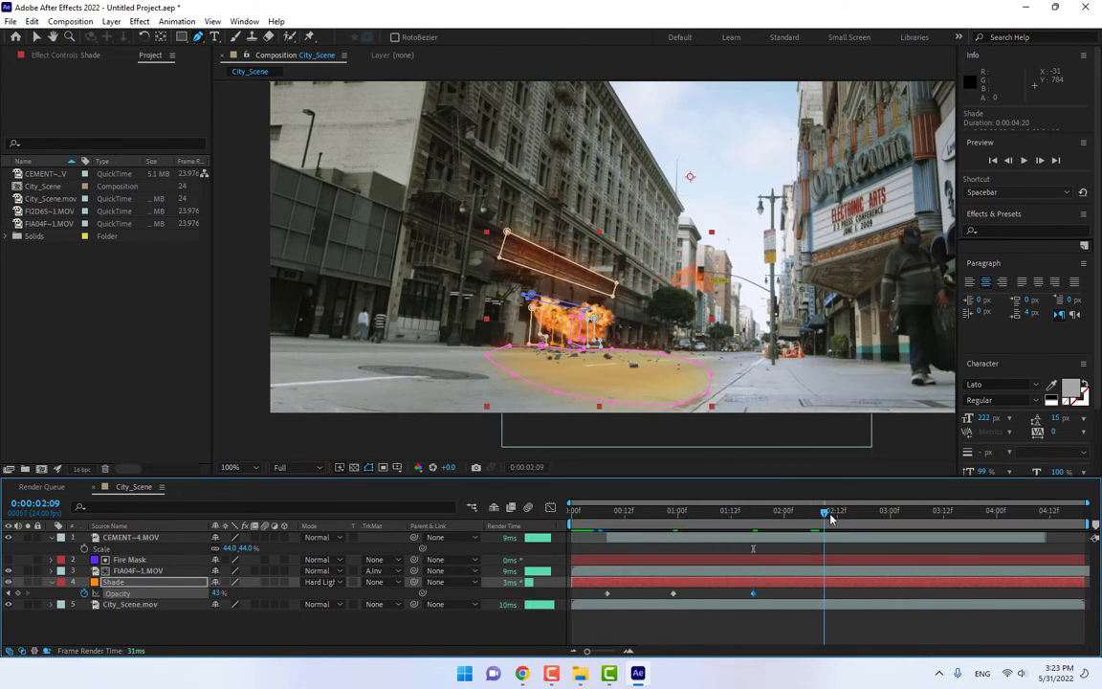
left_click_drag(193, 593, 153, 603)
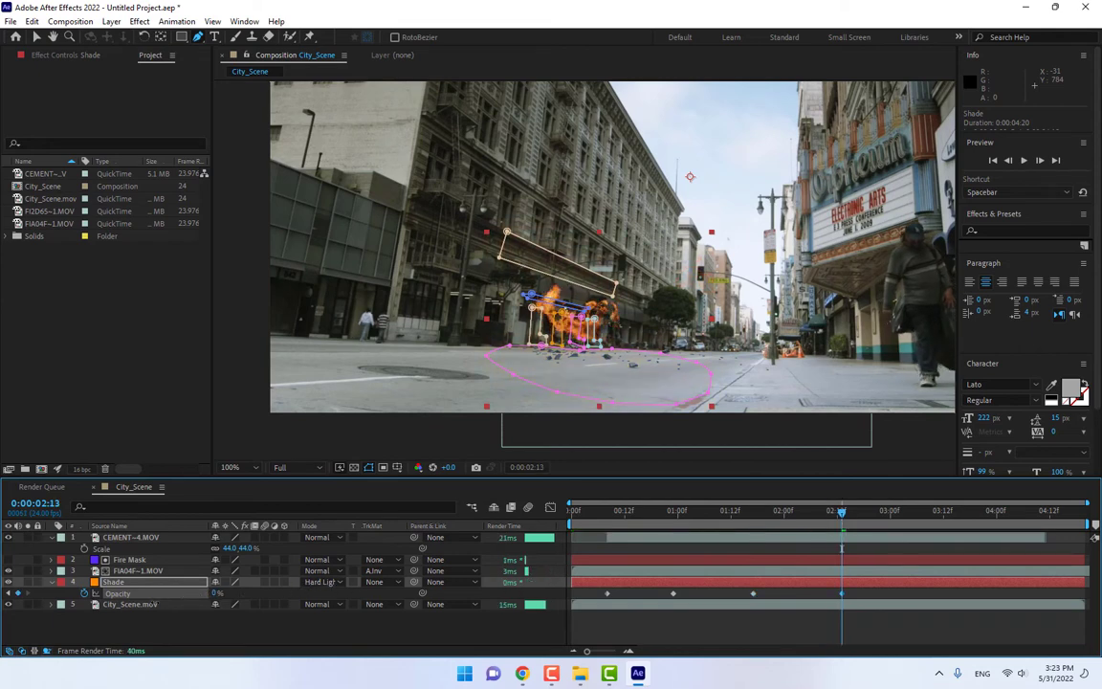
Step: Reduce the feather of all seven Shade masks together, to 20 pixels for Mask 1 and 10 pixels for the others, judging it at 0:00:01:04
left_click(113, 584)
key("m")
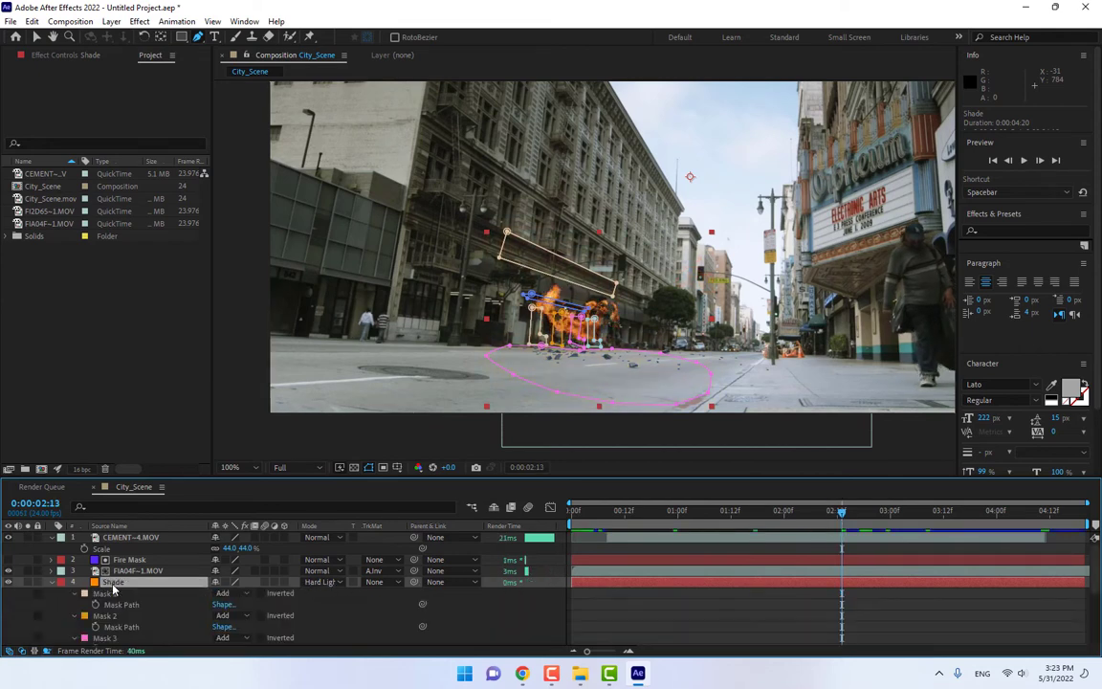
left_click(116, 594)
scroll(198, 606, "down", 5)
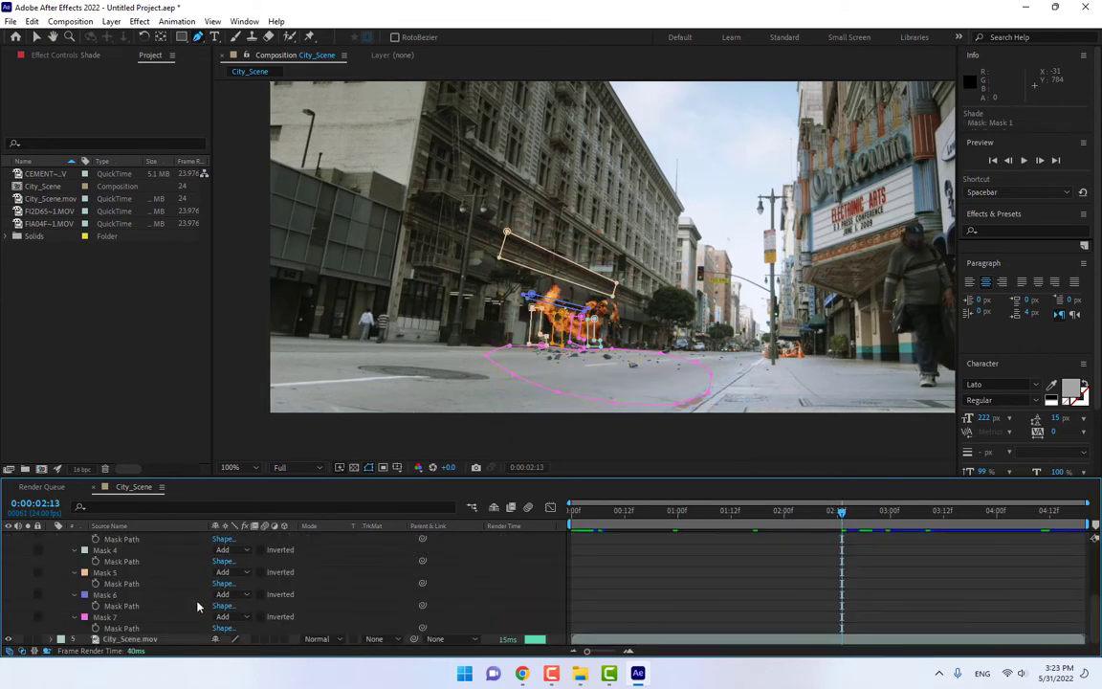
left_click(103, 618, "shift")
key("m")
key("m")
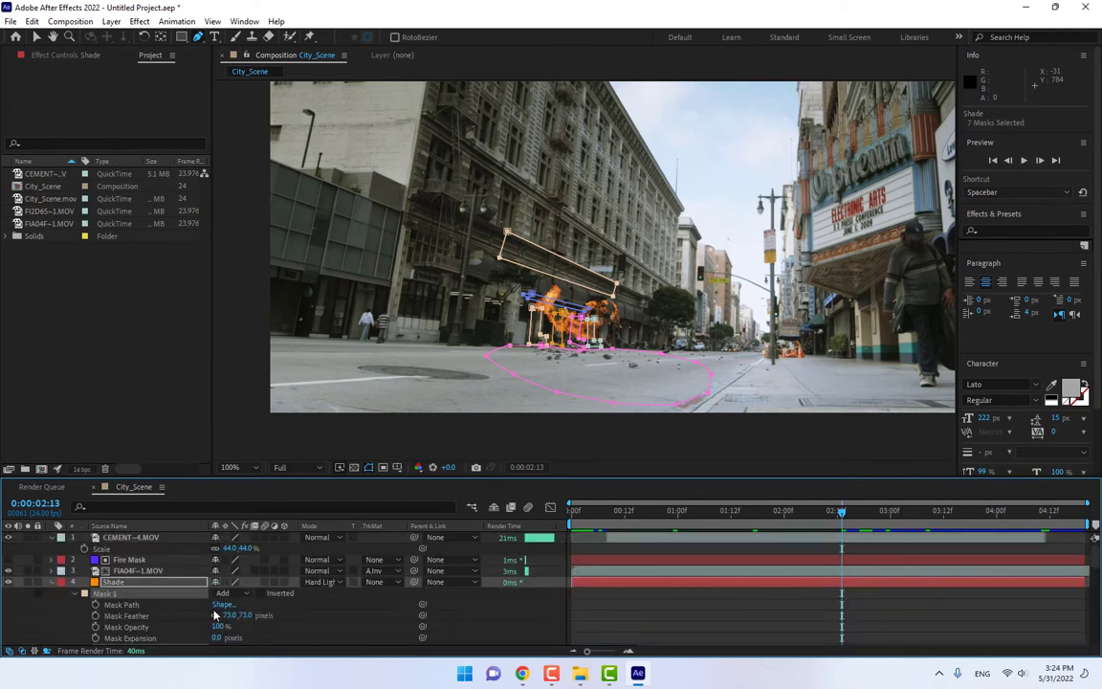
scroll(304, 608, "down", 5)
scroll(304, 609, "up", 5)
left_click_drag(244, 617, 224, 617)
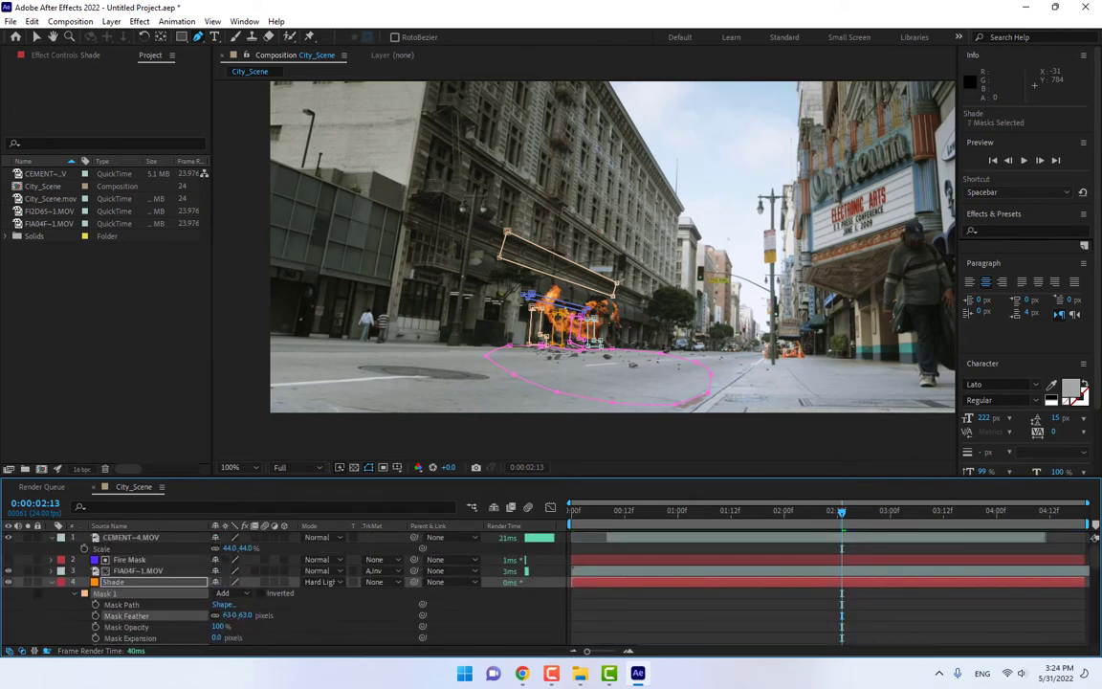
left_click_drag(648, 518, 697, 517)
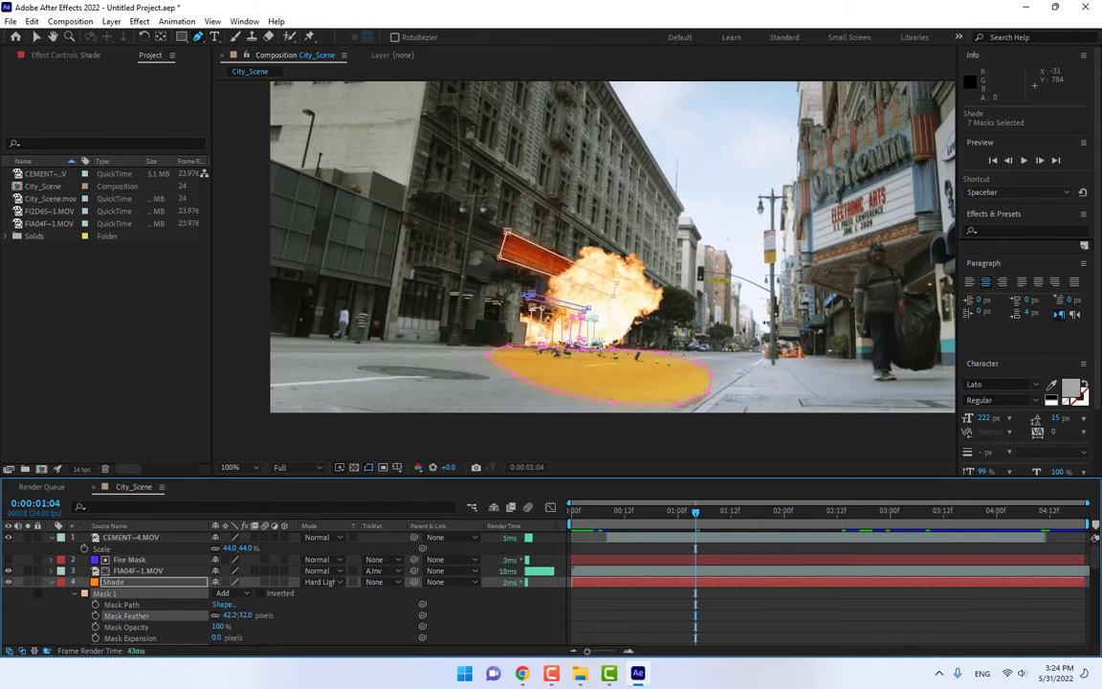
left_click_drag(234, 616, 227, 615)
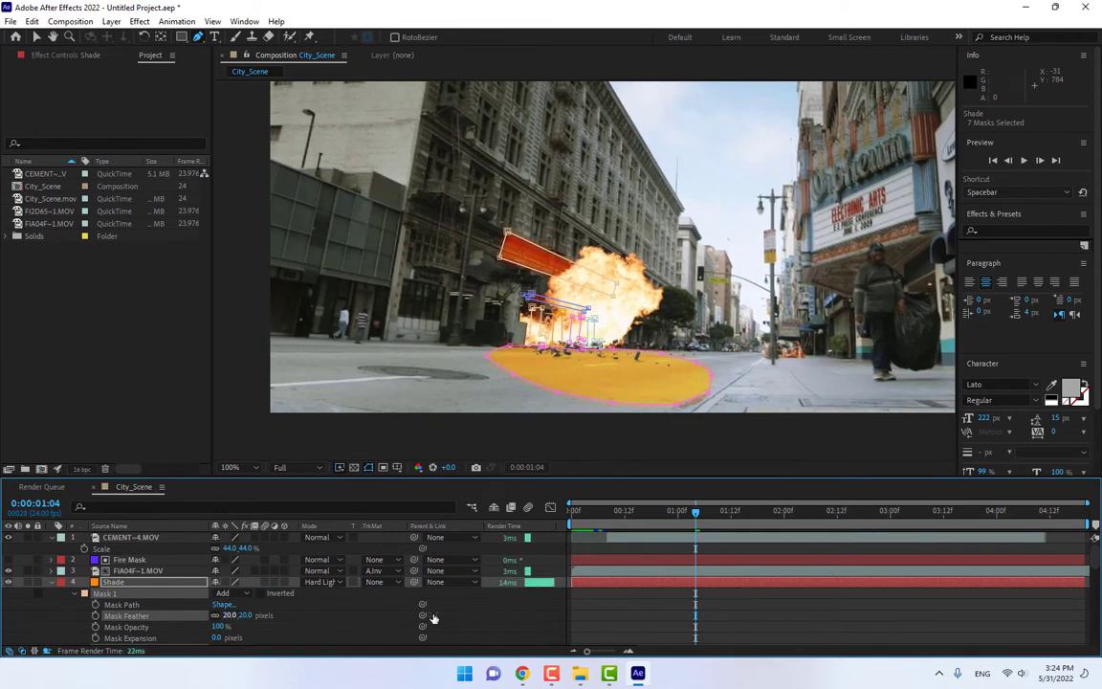
left_click(525, 620)
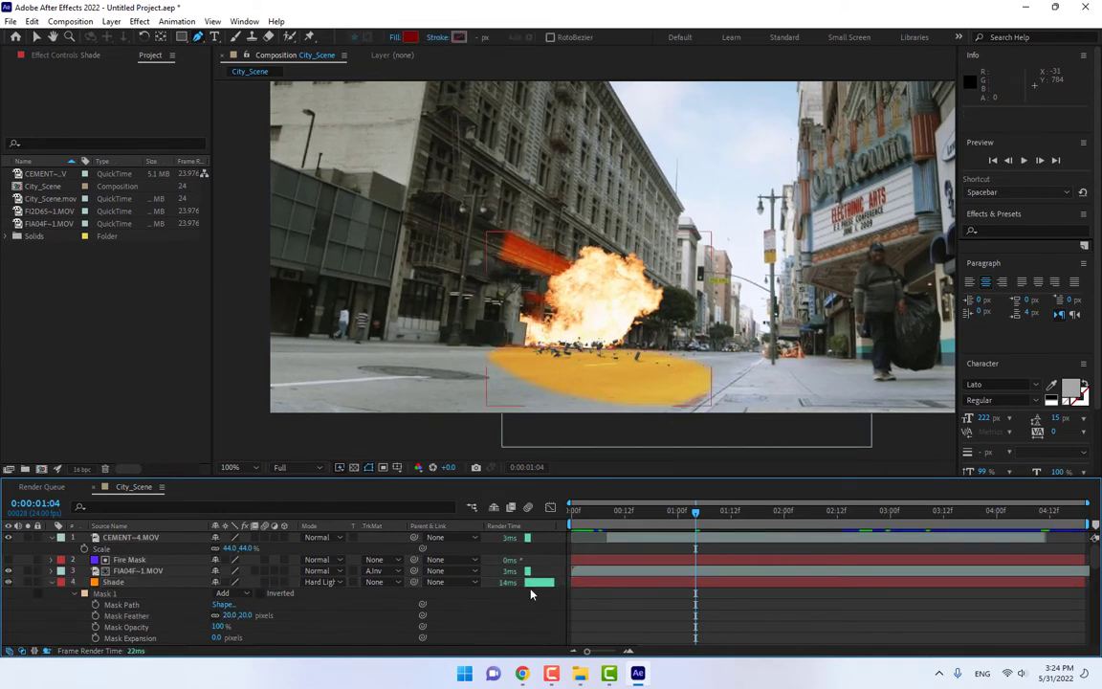
Step: Set the feather of Mask 7, the road mask on the Shade layer, to 73 pixels
key("v")
left_click(651, 400)
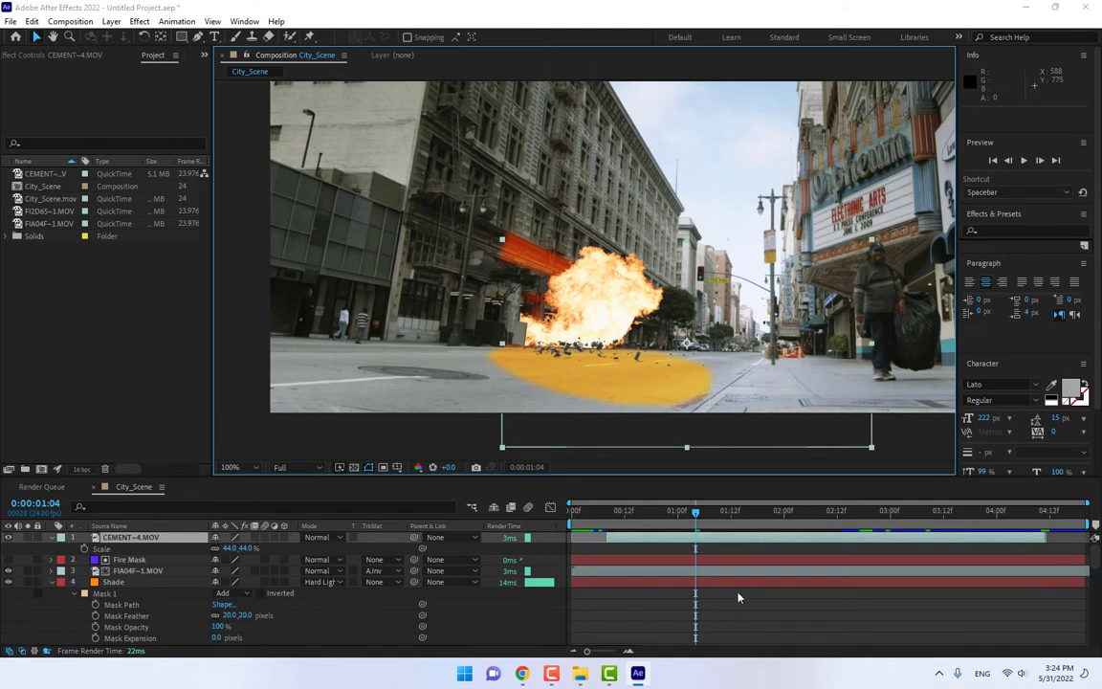
left_click(116, 595)
scroll(116, 595, "down", 5)
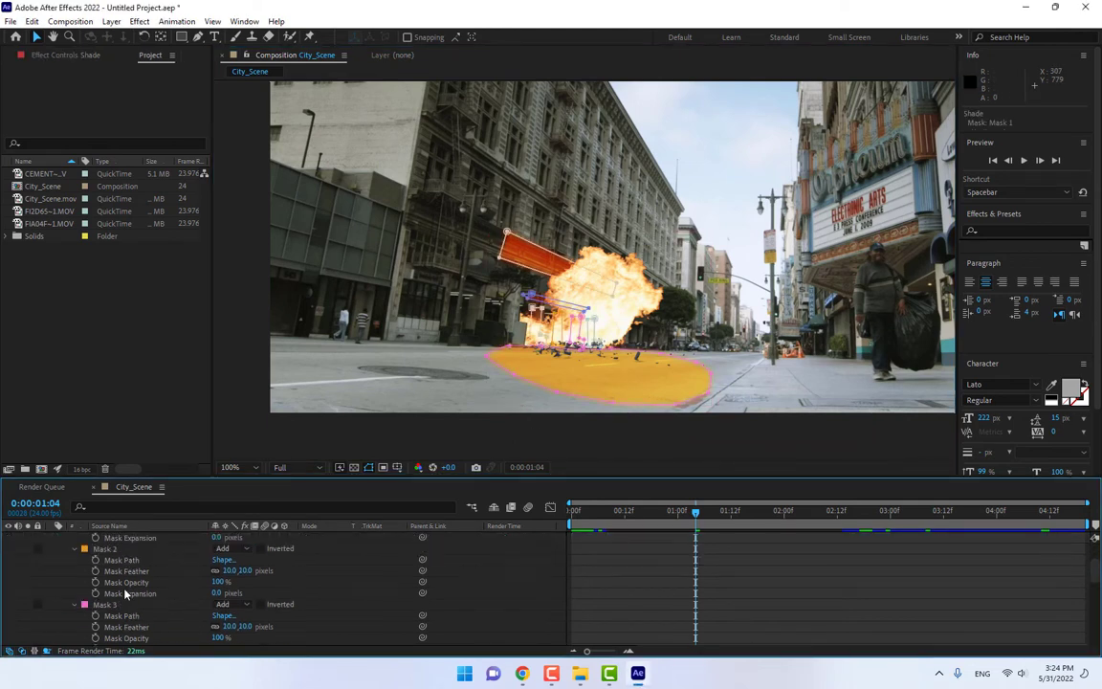
scroll(126, 580, "up", 4)
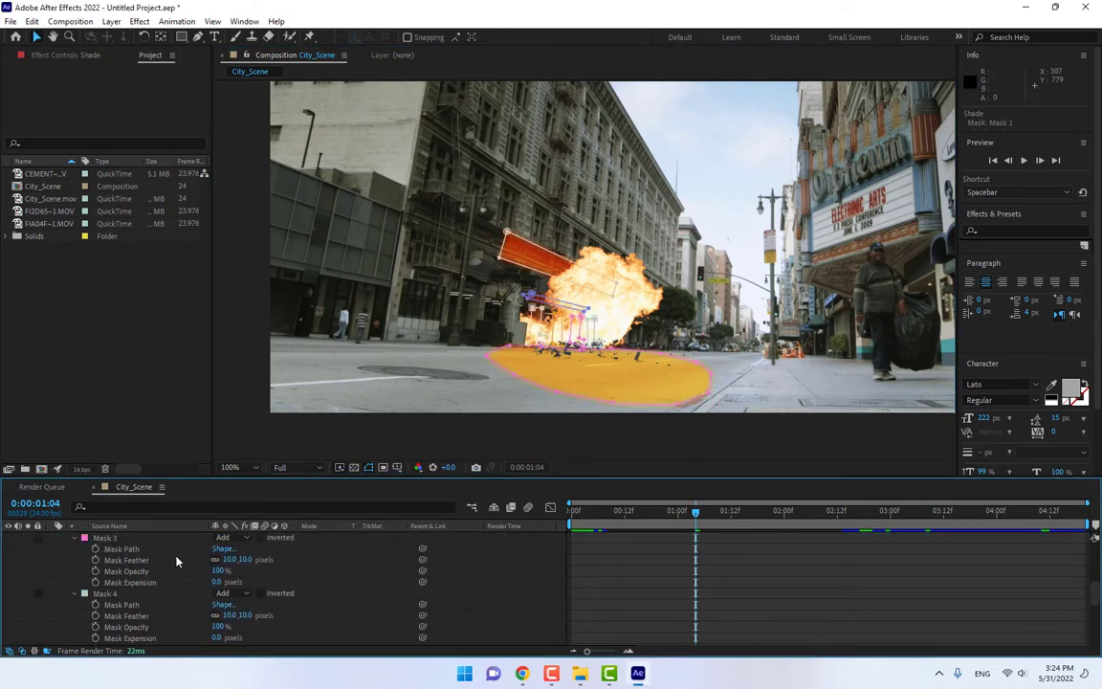
left_click(108, 595)
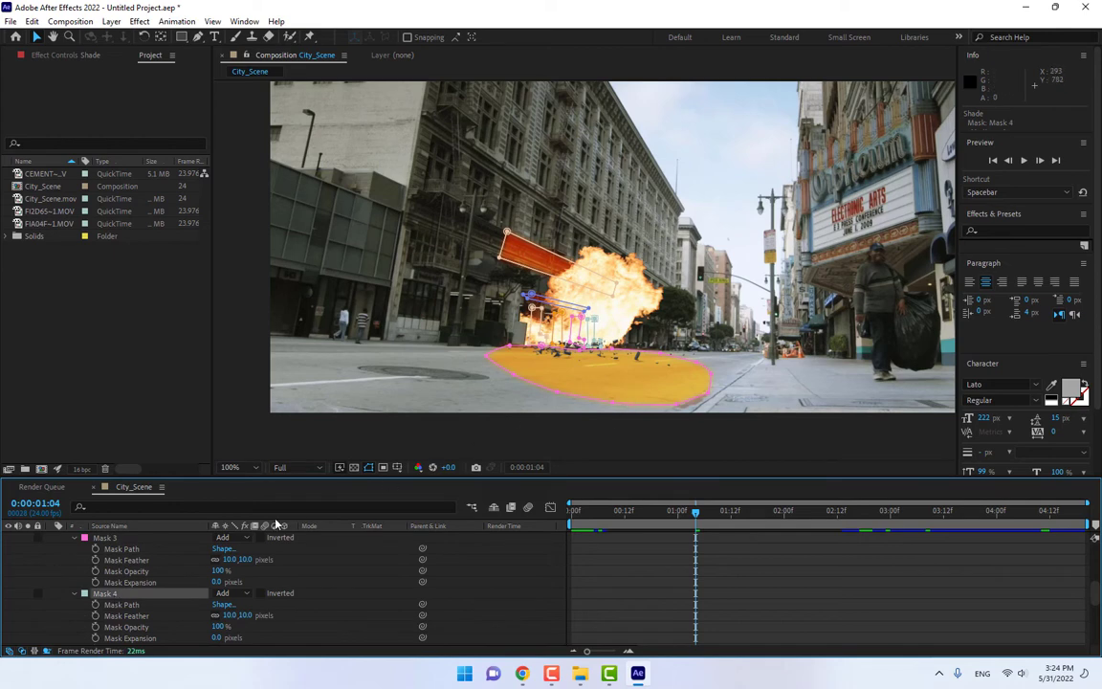
left_click(124, 540)
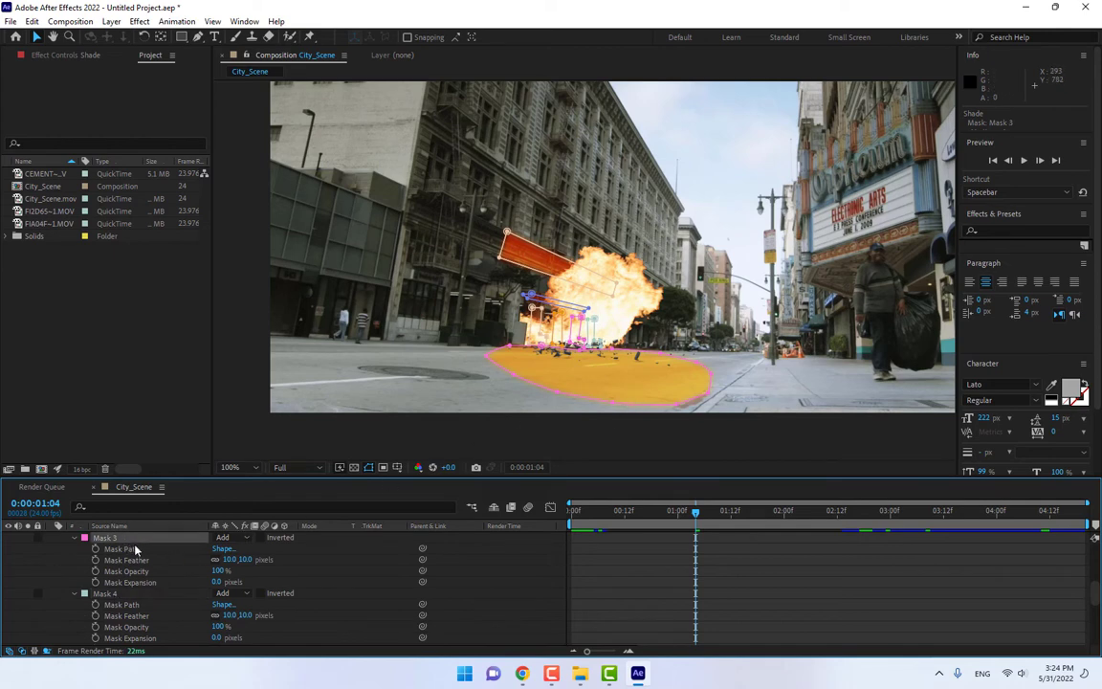
scroll(134, 549, "down", 4)
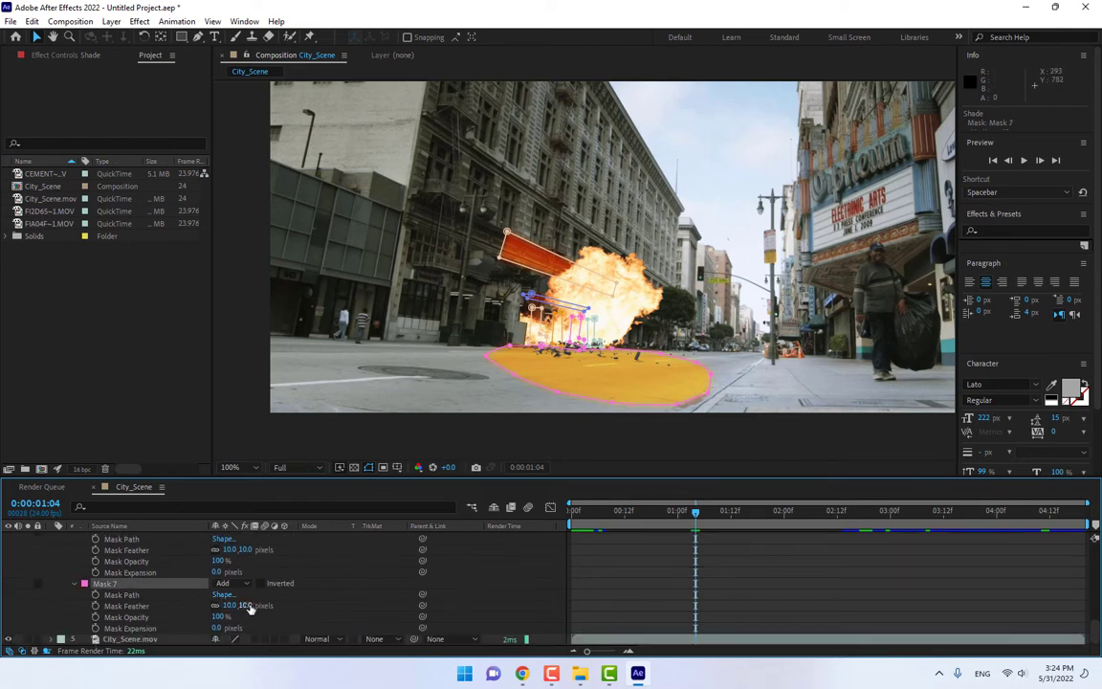
left_click_drag(247, 605, 371, 606)
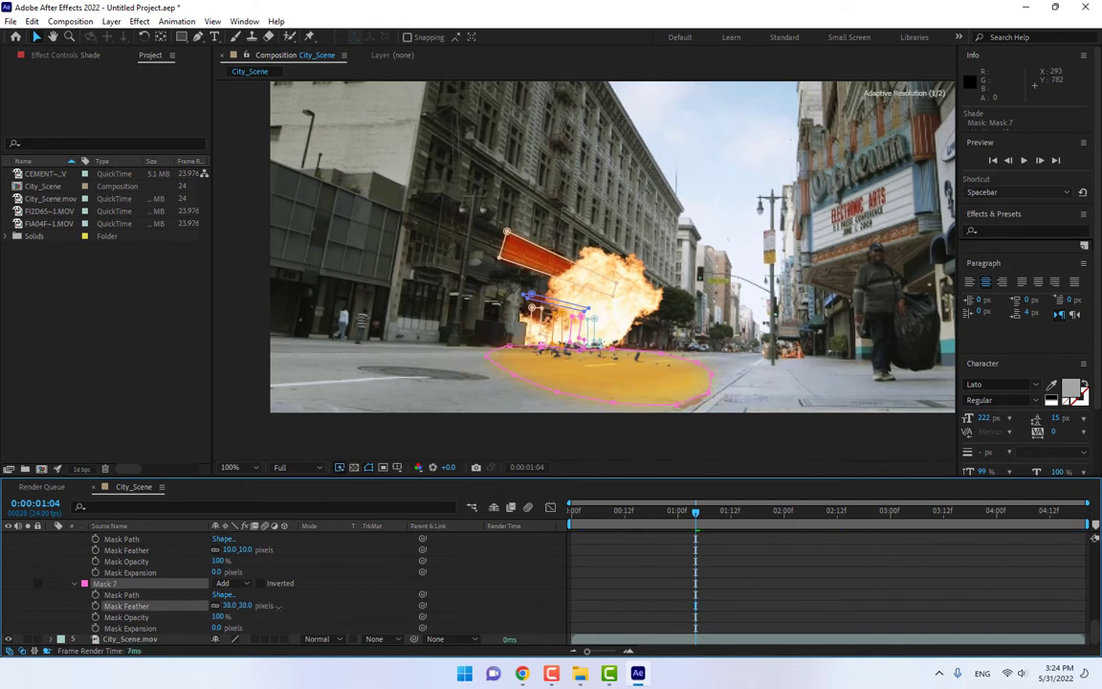
left_click_drag(279, 605, 287, 606)
left_click(563, 568)
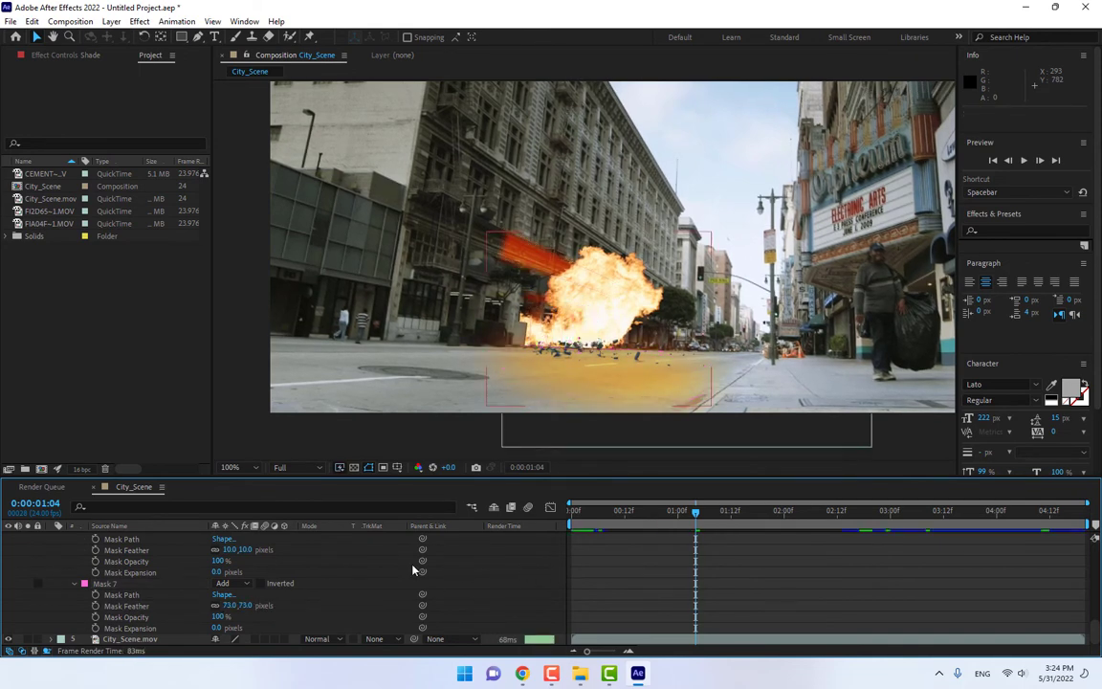
Step: Play the composition from the beginning to review the explosion and its fire light
scroll(152, 559, "up", 6)
key("Home")
left_click(1024, 161)
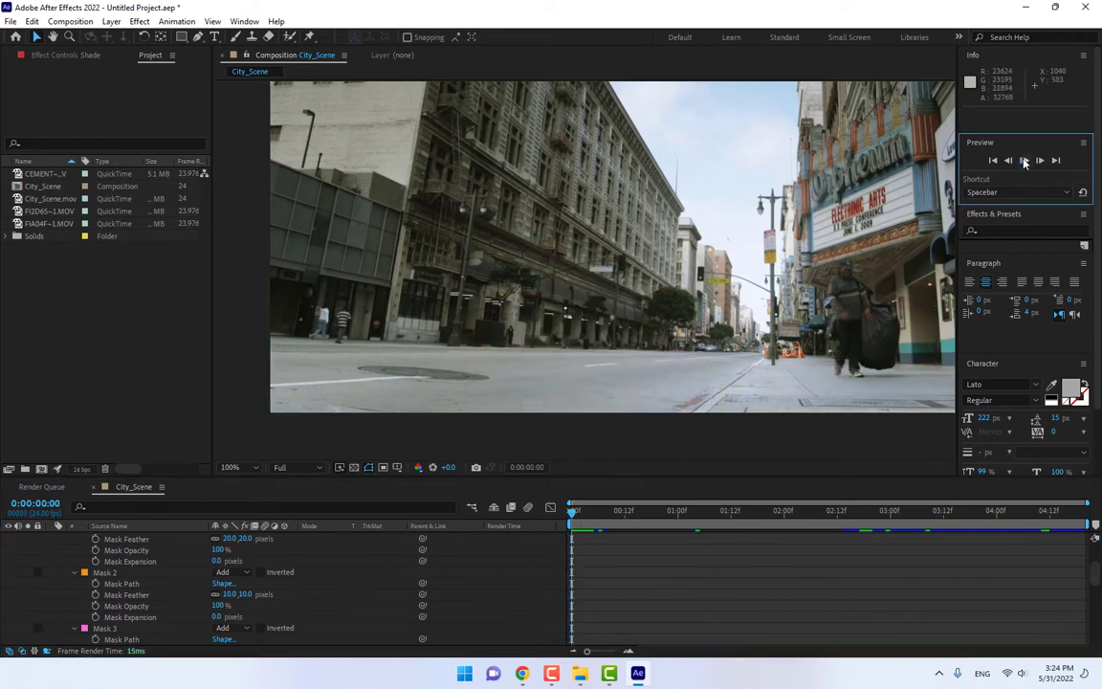
left_click(1024, 161)
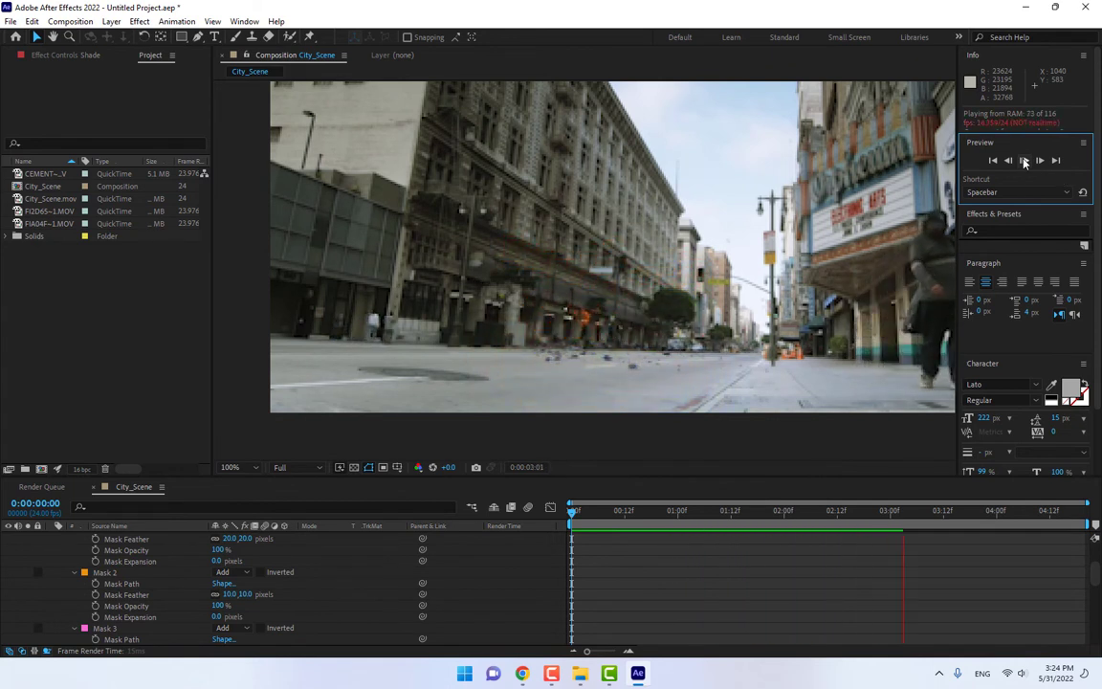
key("space")
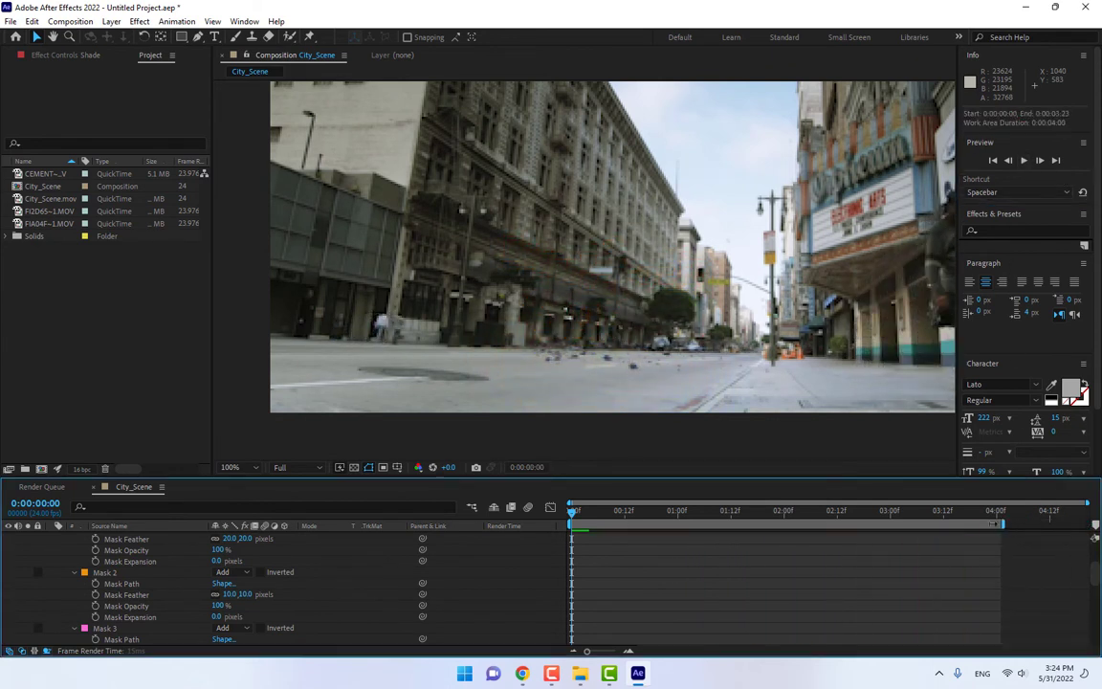
Step: Add an adjustment layer above all layers in the City_Scene composition
left_click(1026, 160)
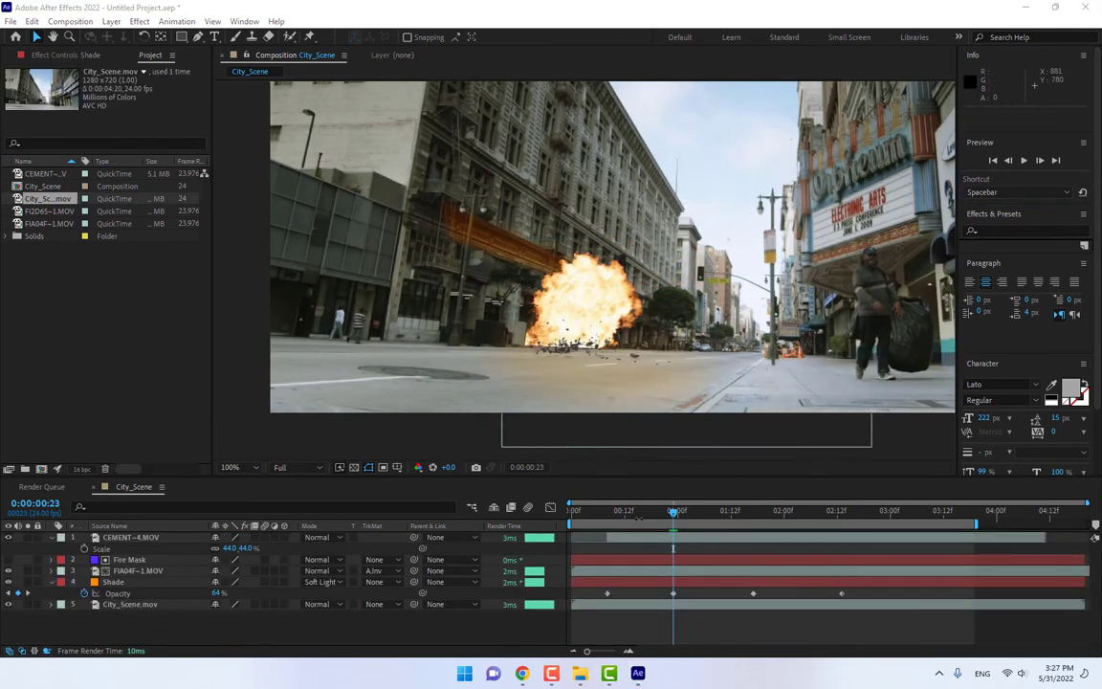
left_click(740, 512)
right_click(394, 622)
mouse_move(426, 464)
left_click(622, 569)
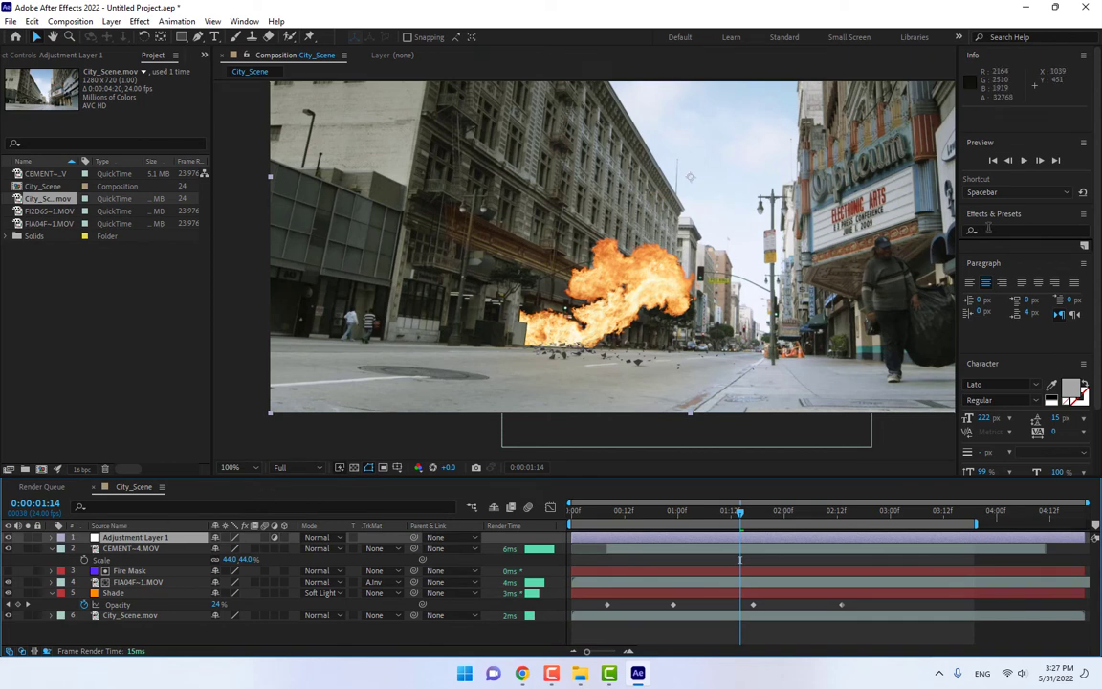
Step: Apply the Curves effect to the adjustment layer and pull the RGB curve's midtones down to darken the scene
left_click(1024, 231)
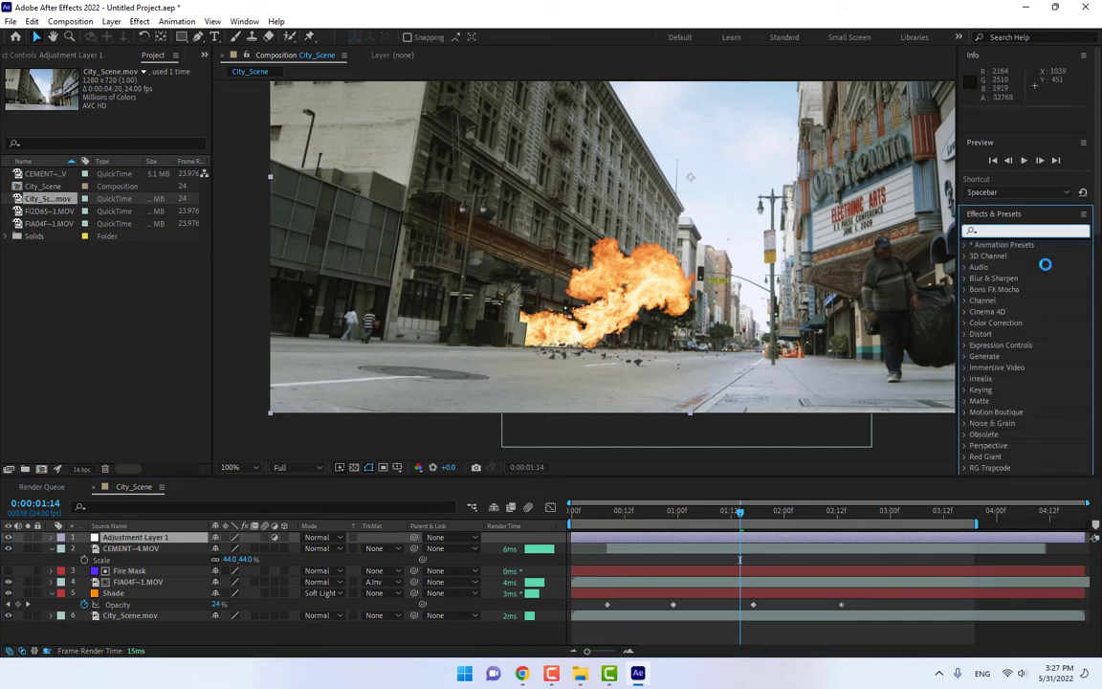
type("curv")
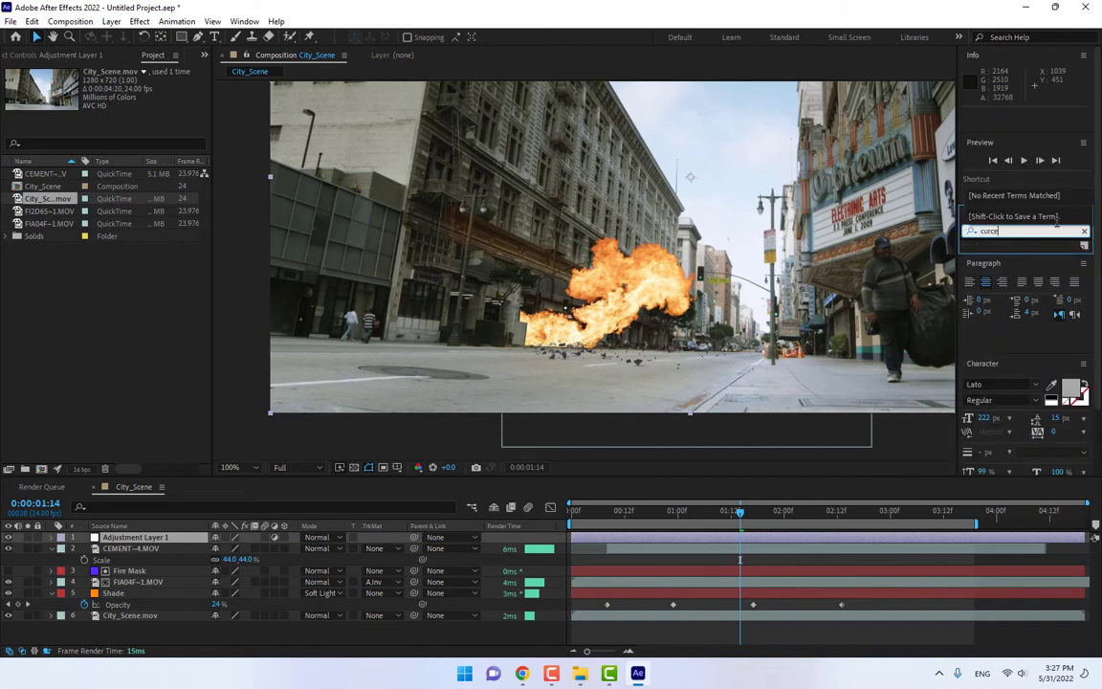
type("e")
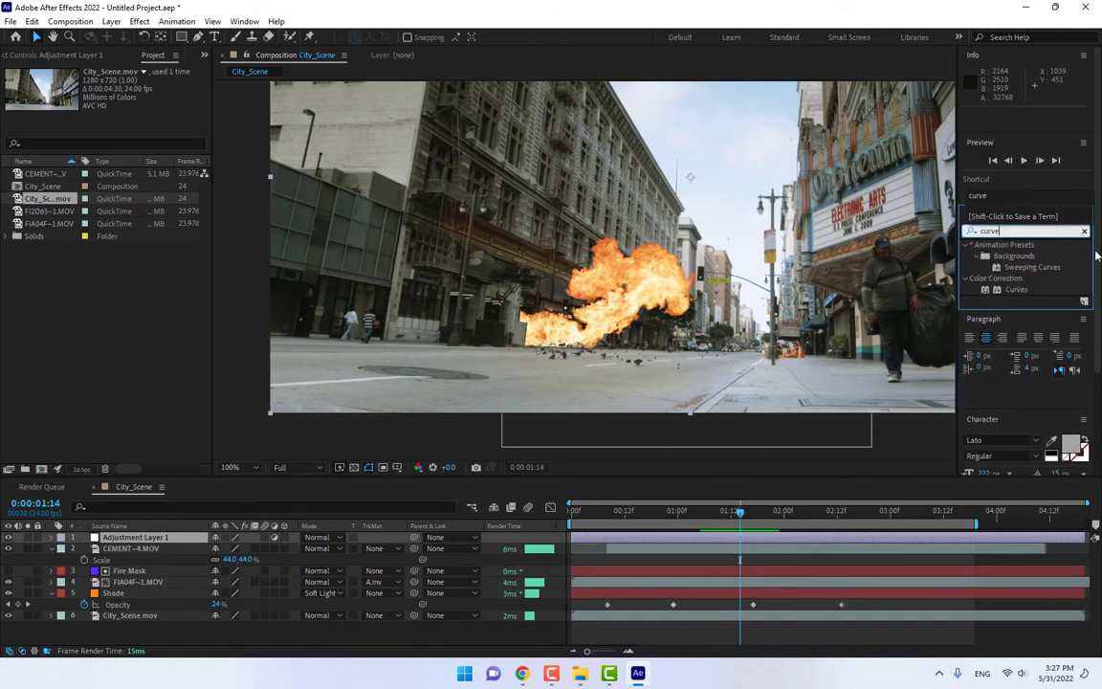
double_click(1016, 289)
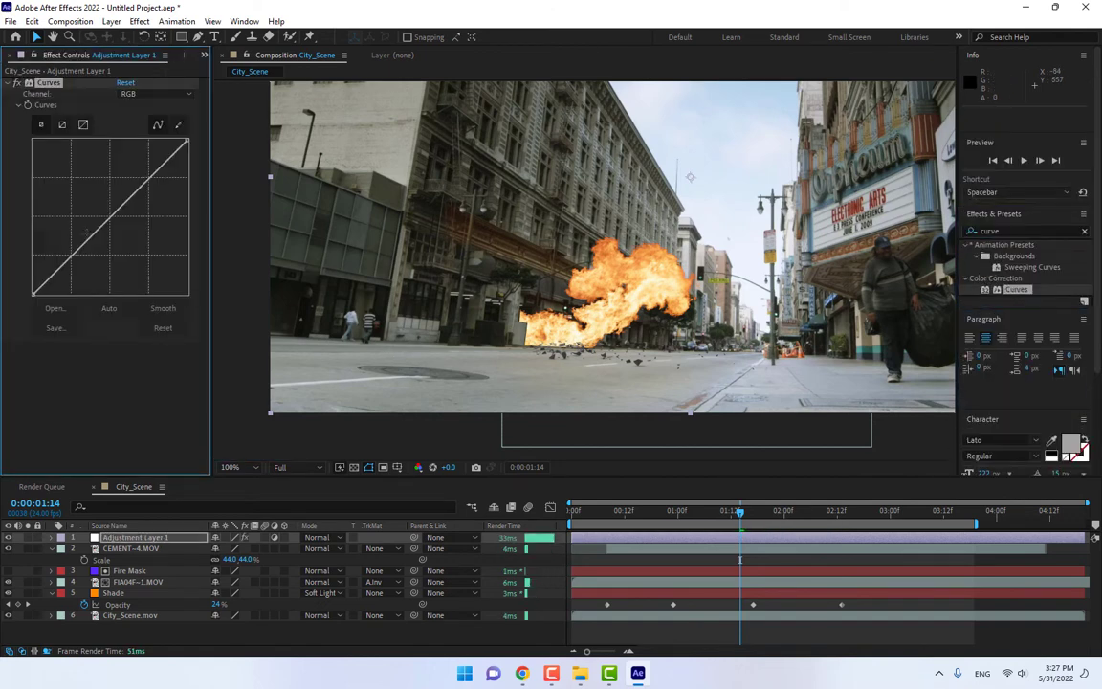
left_click_drag(99, 237, 108, 252)
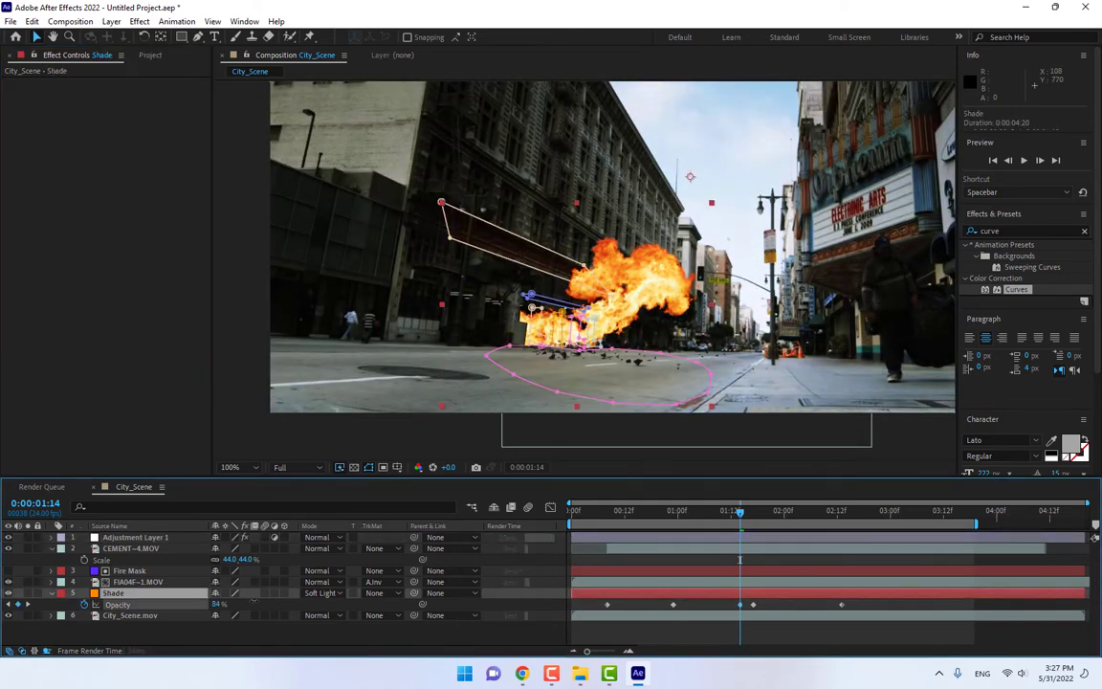
key("ctrl+z")
Step: Set the Shade layer's opacity keyframe at 0:00:01:17 to 70%
left_click(674, 604)
left_click_drag(677, 513, 754, 514)
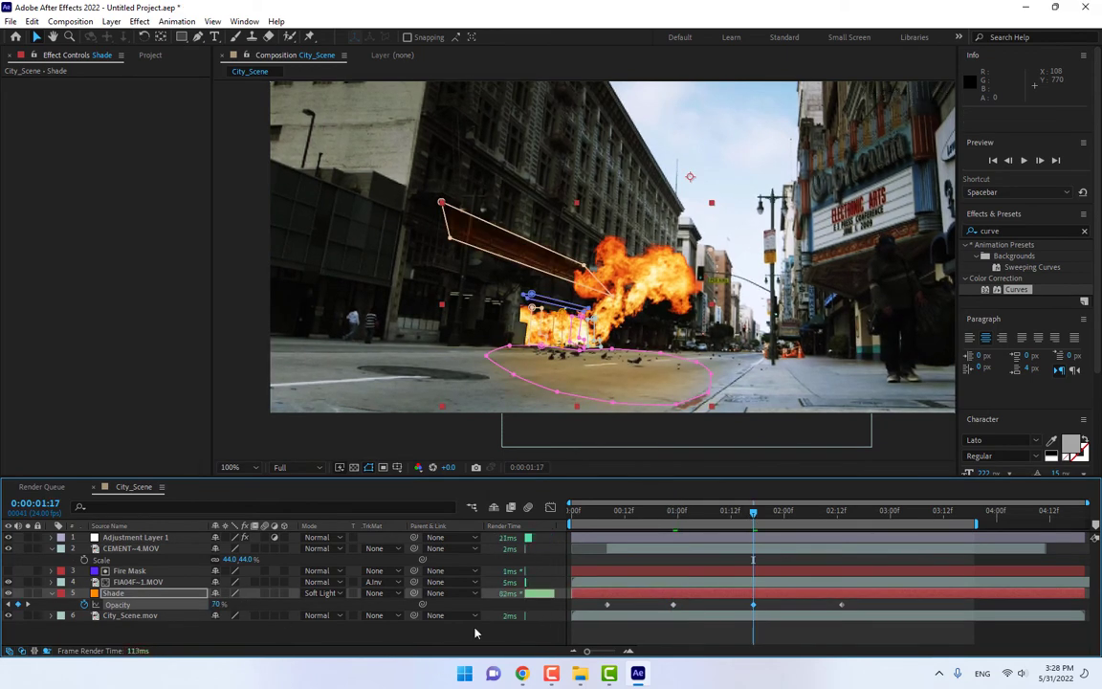
left_click(477, 634)
Step: Raise the lower point of the adjustment layer's RGB curve slightly to lighten the dark areas
left_click(140, 538)
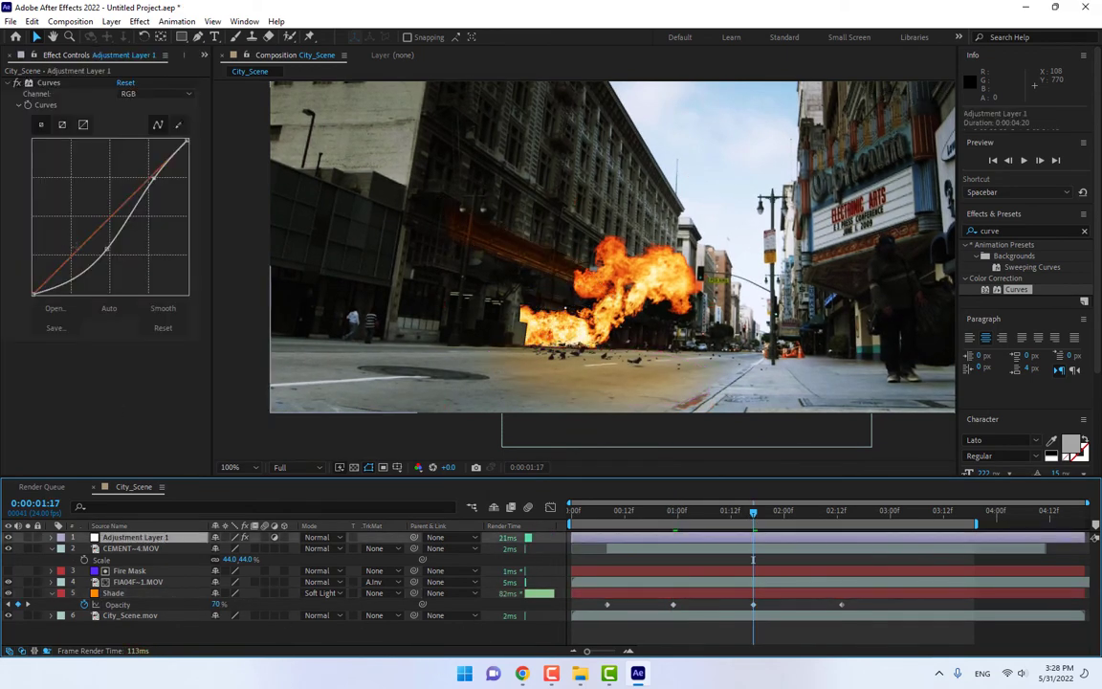
mouse_move(107, 249)
left_mouse_down()
mouse_move(116, 263)
mouse_move(103, 242)
left_mouse_up()
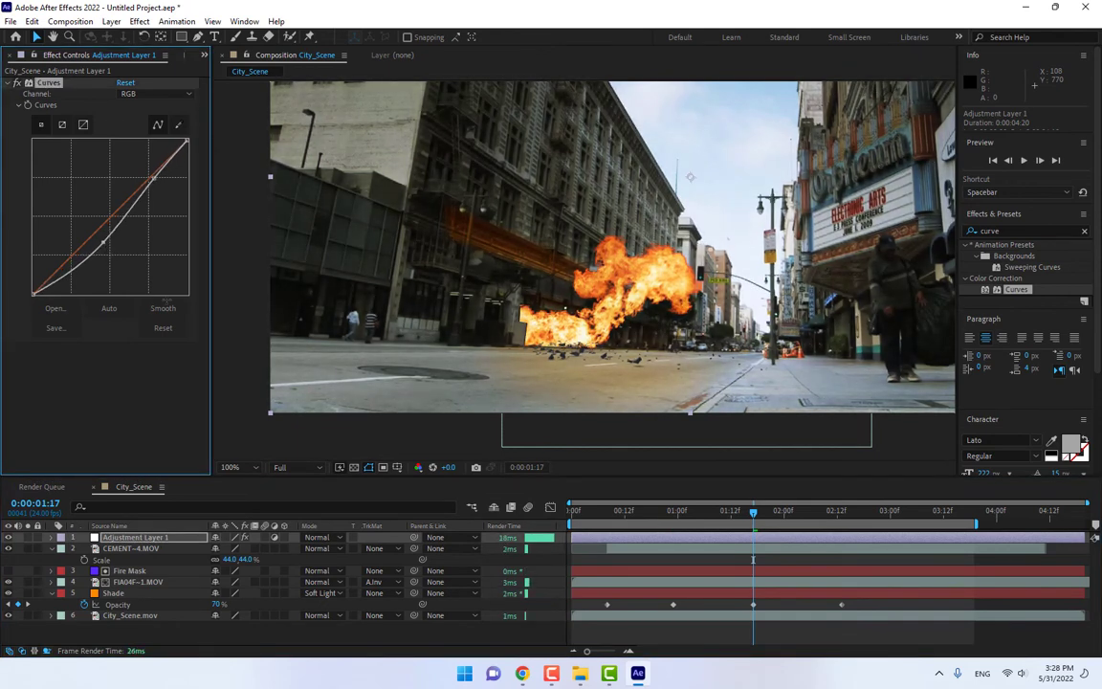
left_click(444, 640)
Step: Pull the midpoints of the adjustment layer's Red and Green curves slightly down to give the scene a cooler tint
left_click(153, 94)
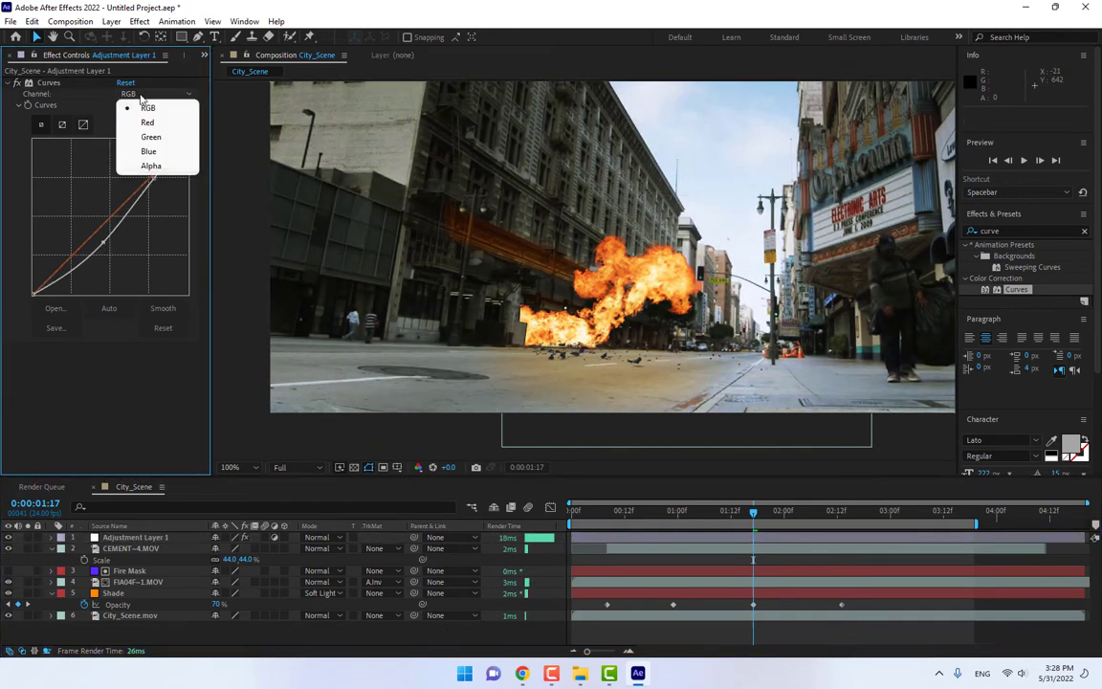
left_click(143, 124)
left_click_drag(151, 178, 113, 218)
left_click(128, 95)
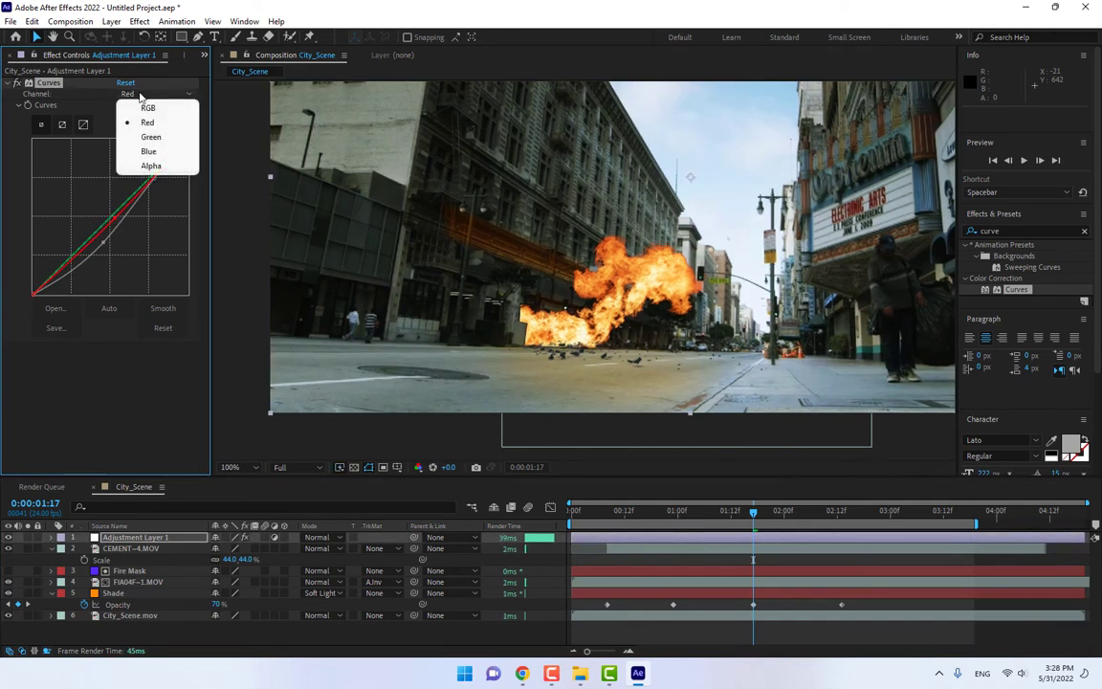
left_click(153, 136)
mouse_move(127, 199)
left_mouse_down()
mouse_move(115, 220)
mouse_move(101, 199)
mouse_move(117, 218)
left_mouse_up()
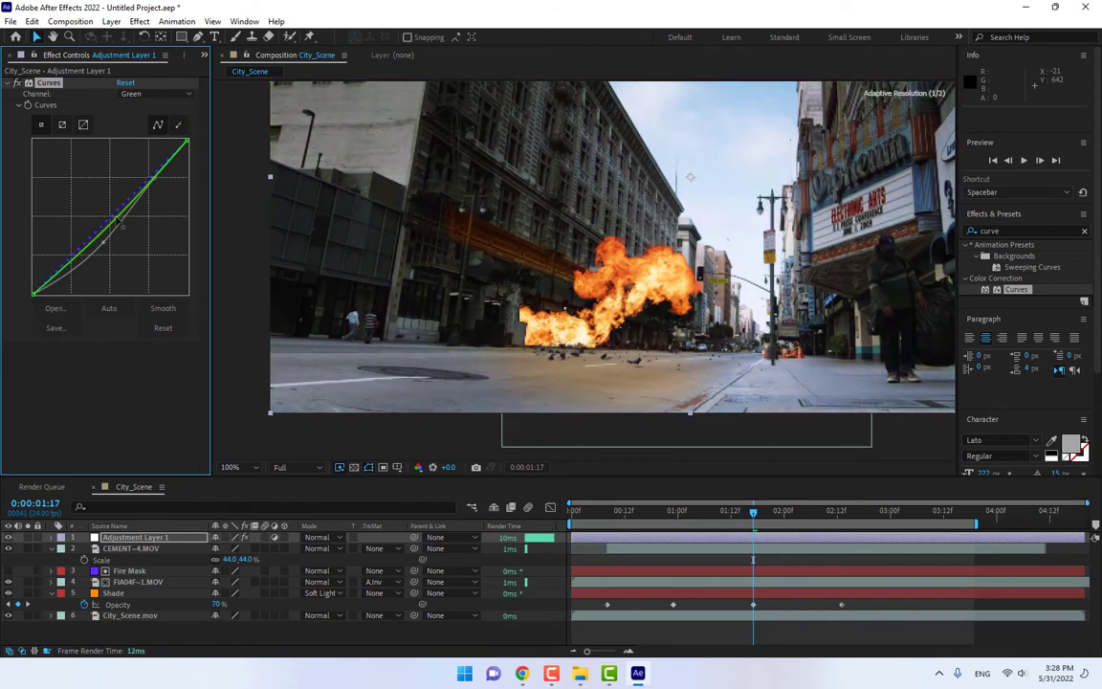
left_click(524, 648)
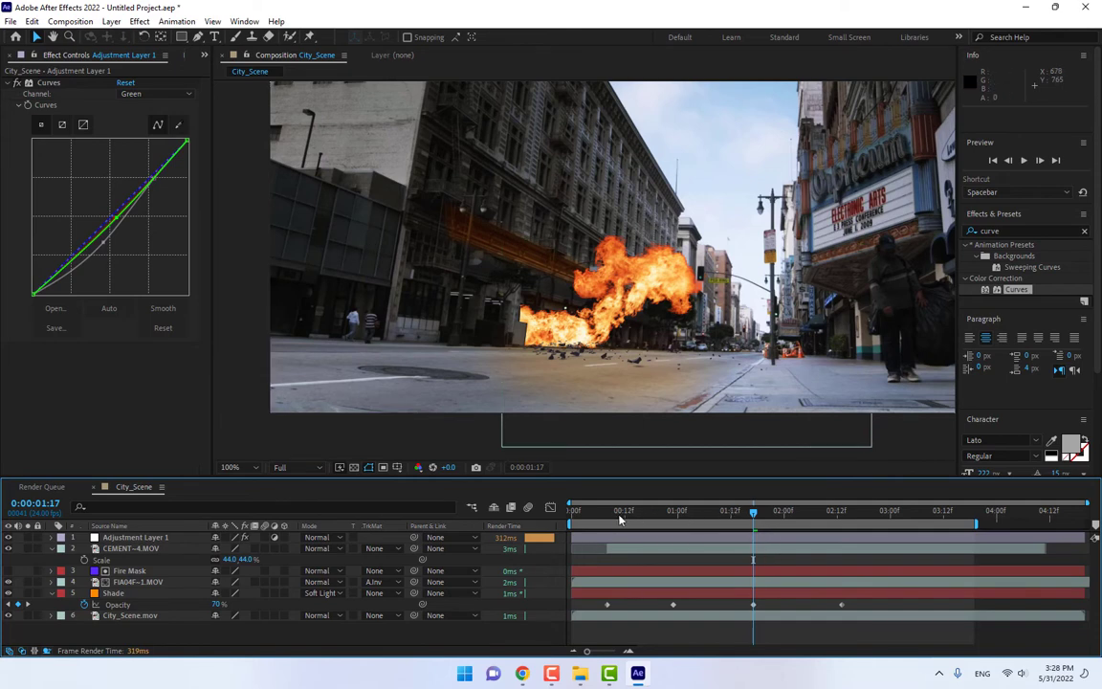
Step: Start importing footage at 0:00:02:09 and look through the Cracks folder in Action_Essentials_720p's 20. Textures folder
left_click_drag(620, 519, 825, 499)
left_click(122, 551)
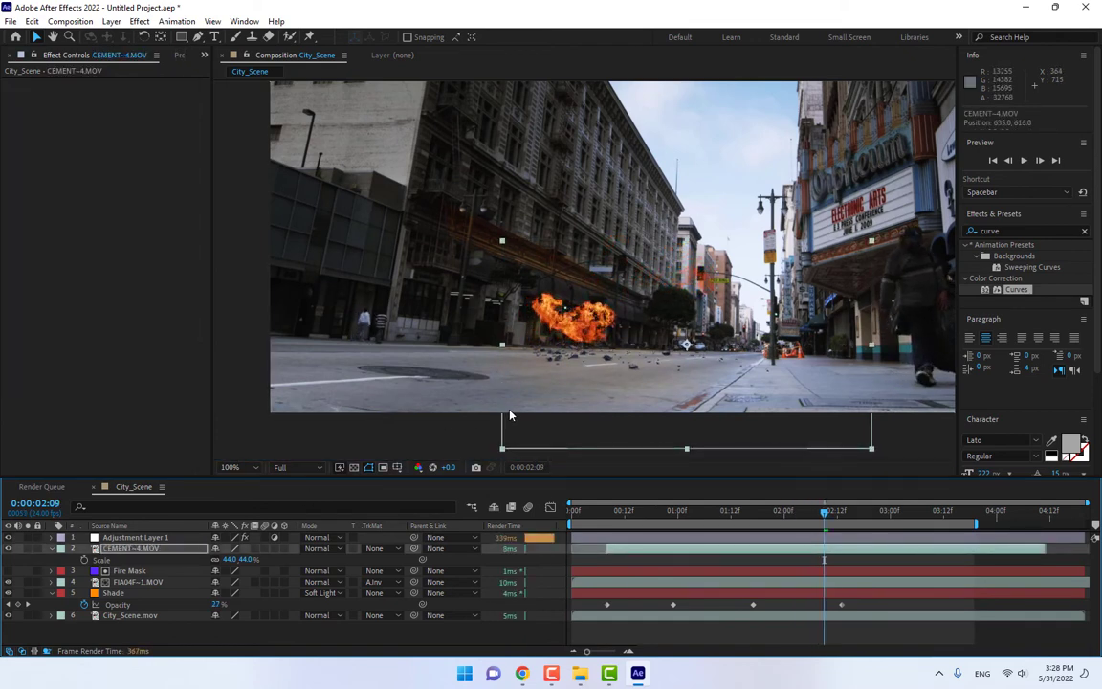
left_click(168, 53)
left_click(102, 296)
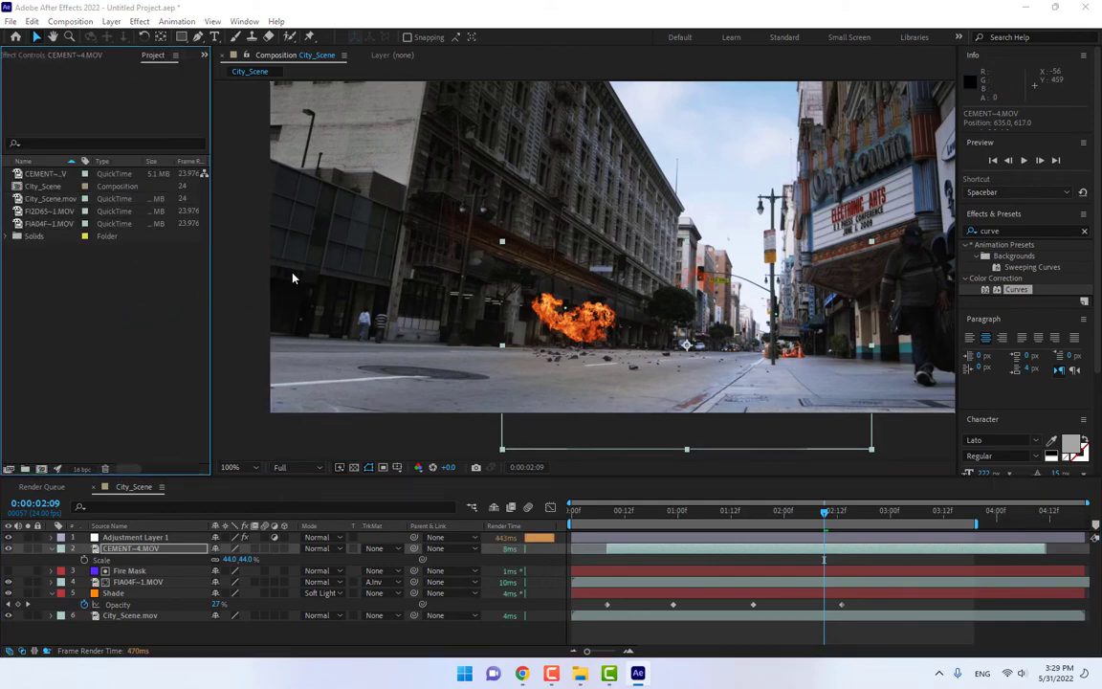
key("ctrl+i")
left_click(516, 61)
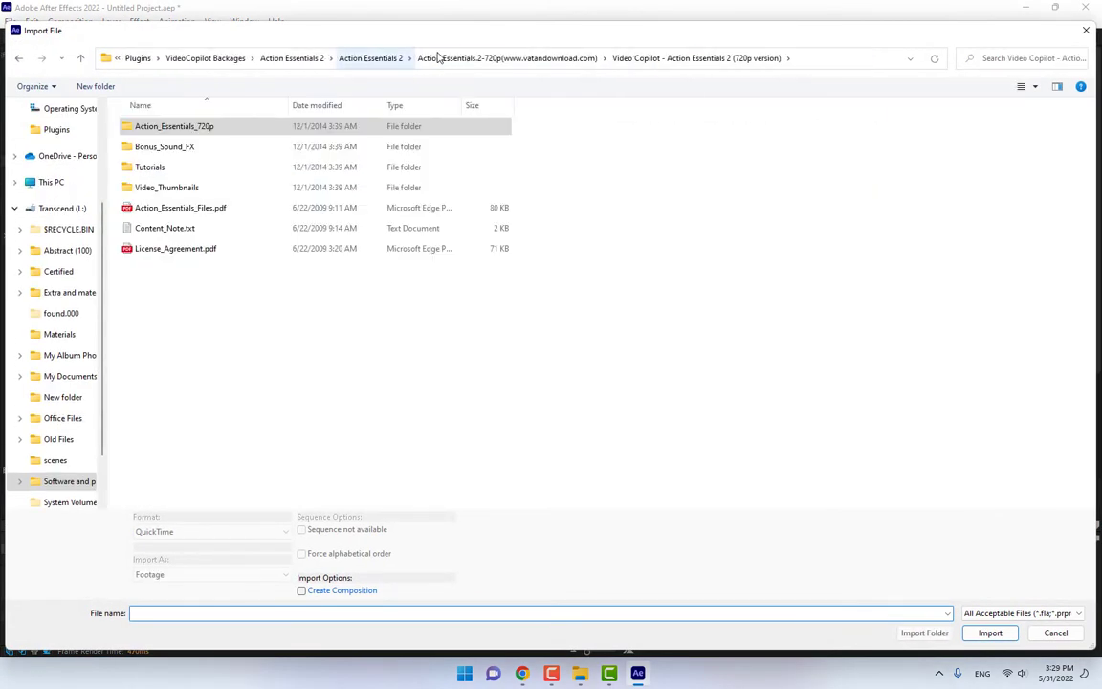
double_click(182, 127)
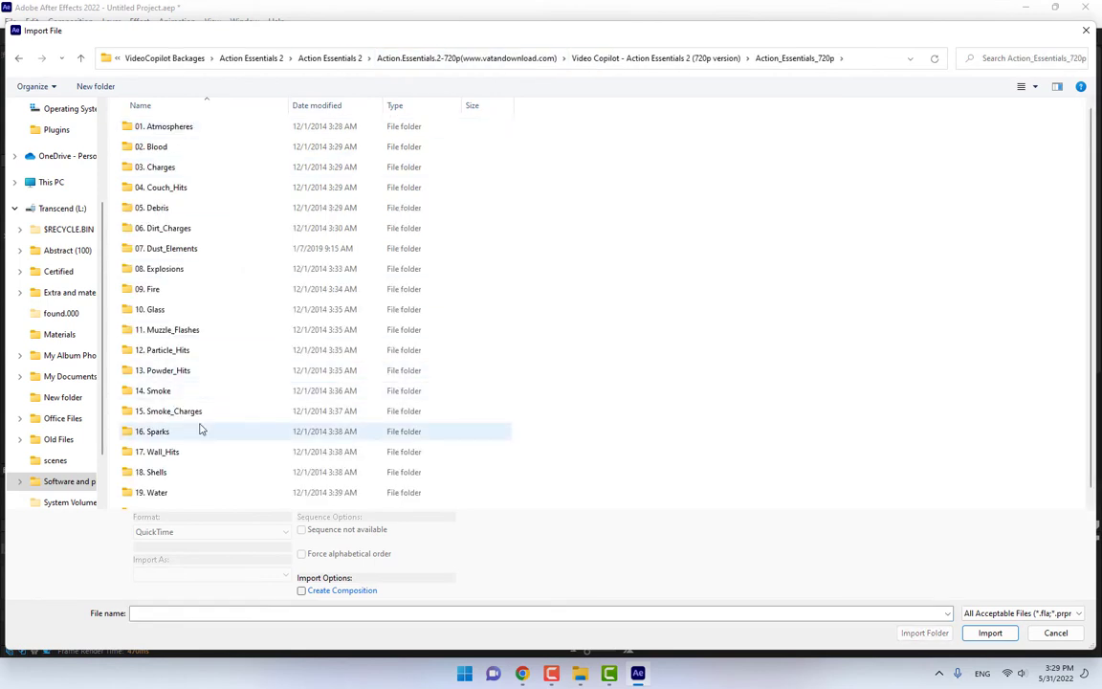
scroll(201, 429, "down", 1)
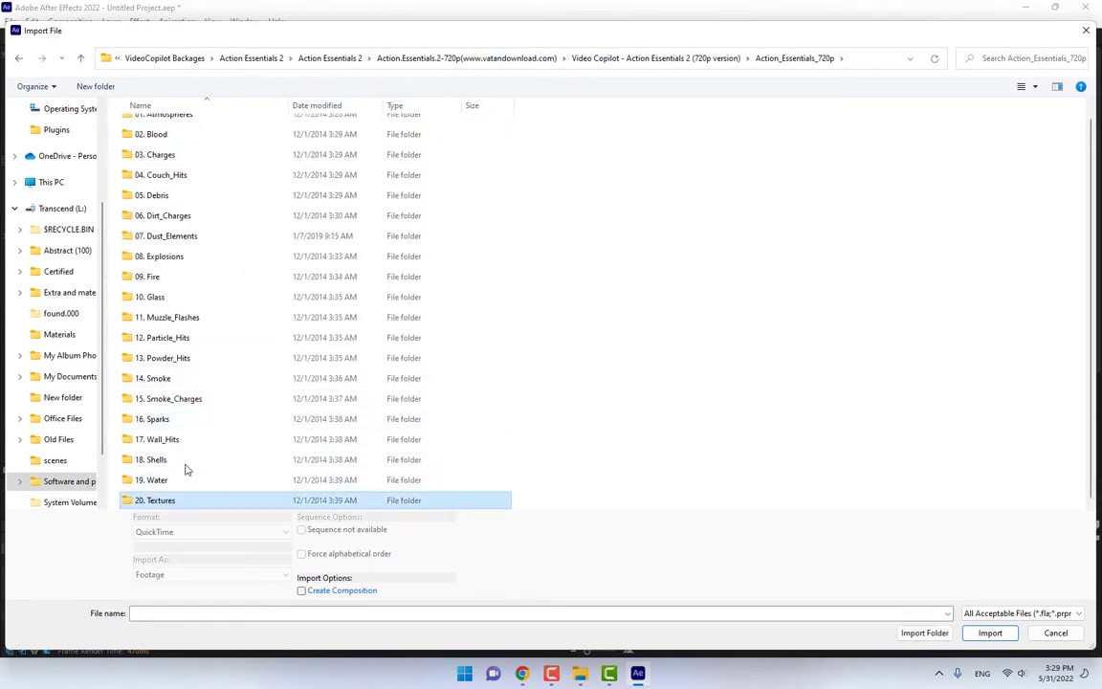
double_click(235, 501)
double_click(162, 167)
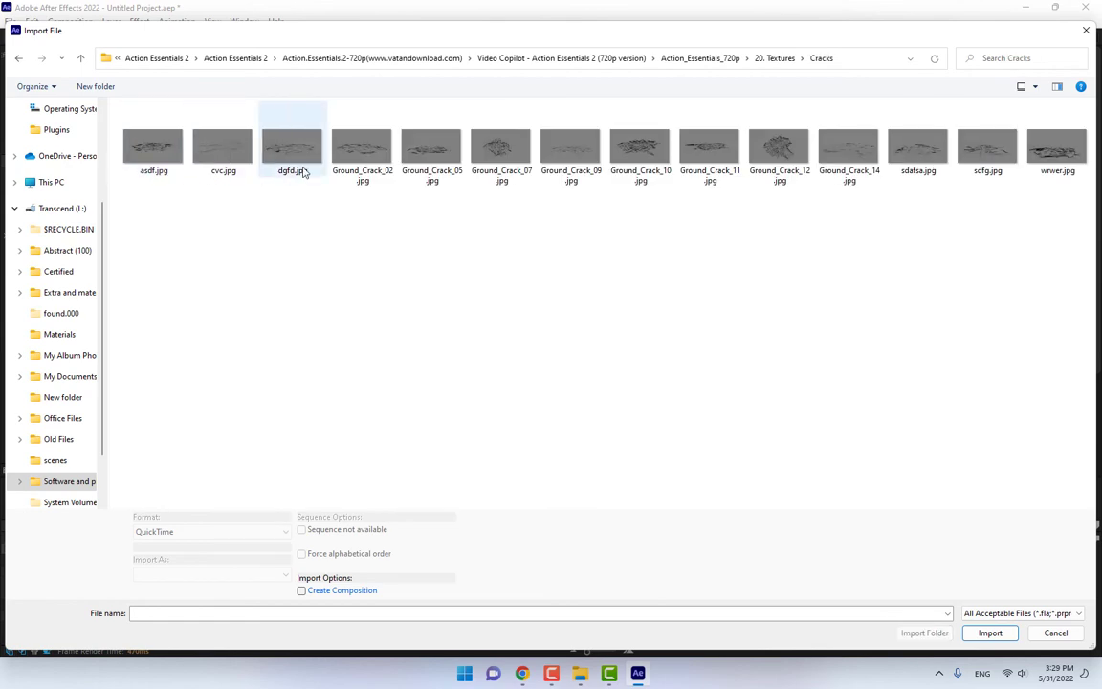
Step: Examine the images in the Ground_Holes, Grunge_Textures, Bullet_Holes and Burn_Marks texture folders
left_click(708, 58)
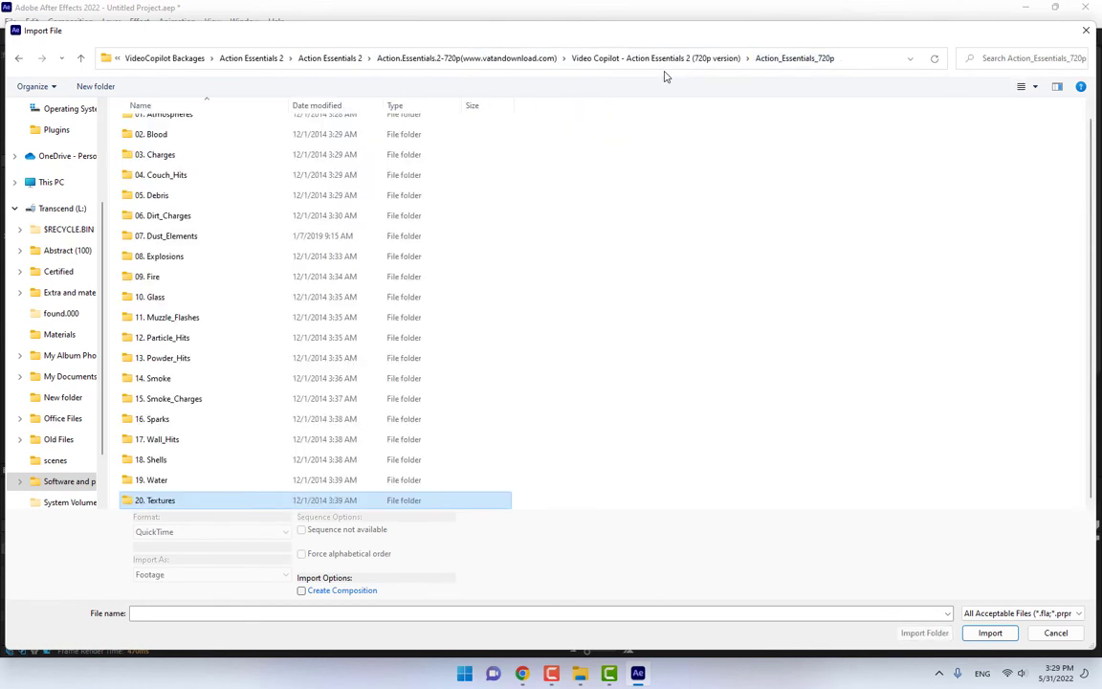
double_click(149, 503)
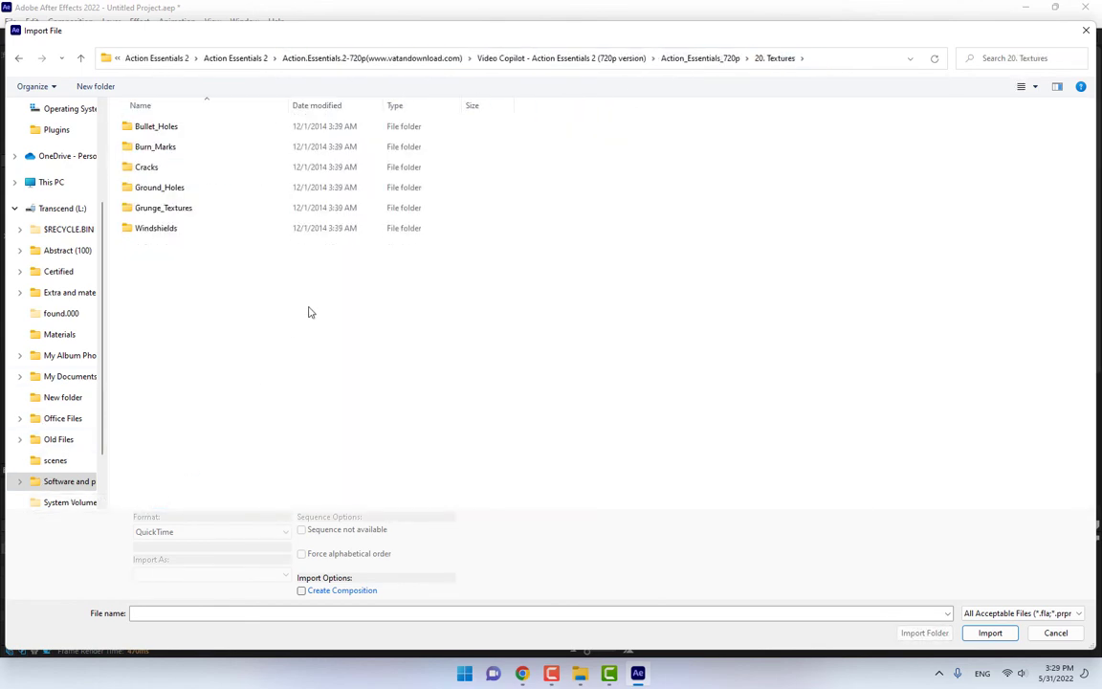
double_click(156, 188)
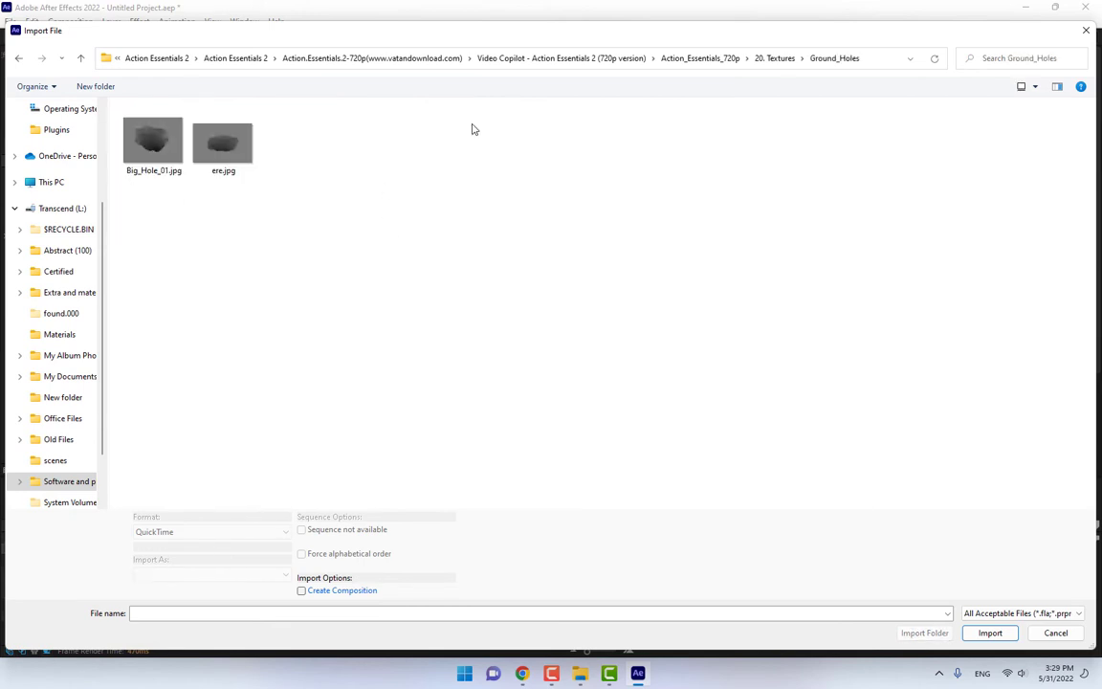
left_click(777, 58)
left_click(148, 209)
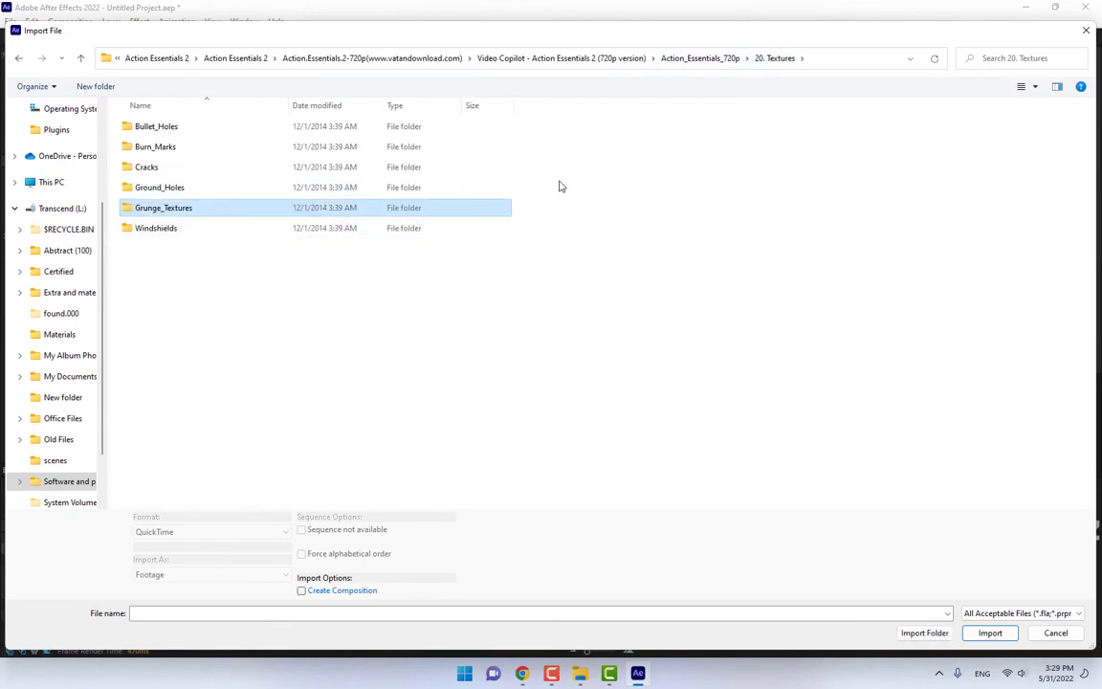
key("Return")
left_click(773, 59)
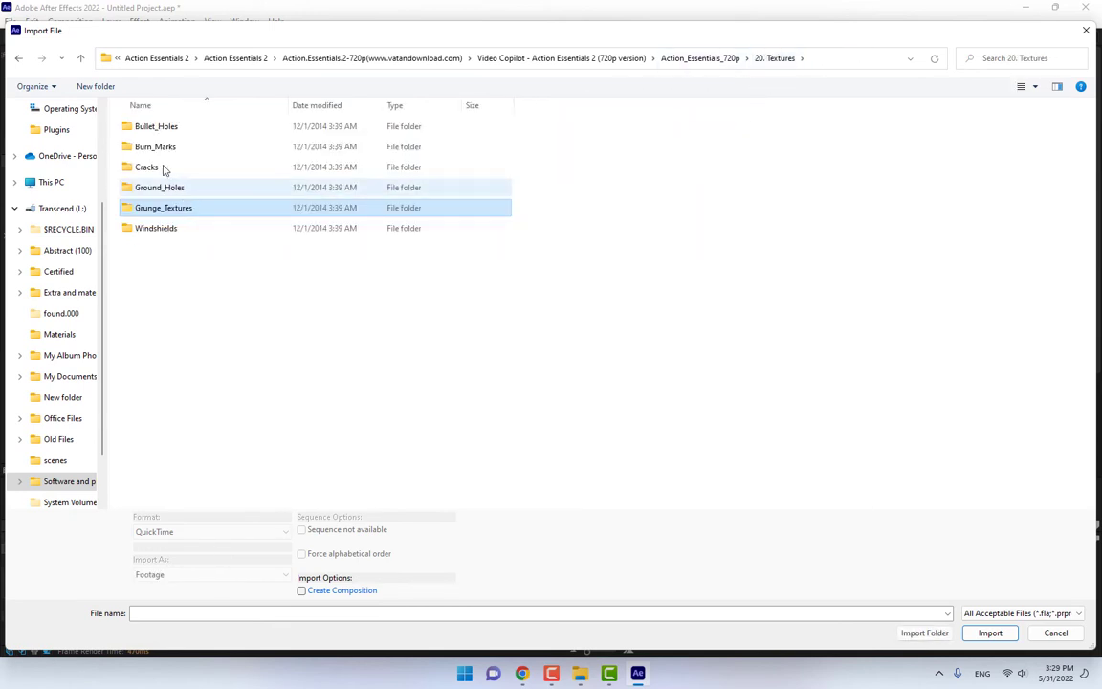
double_click(170, 129)
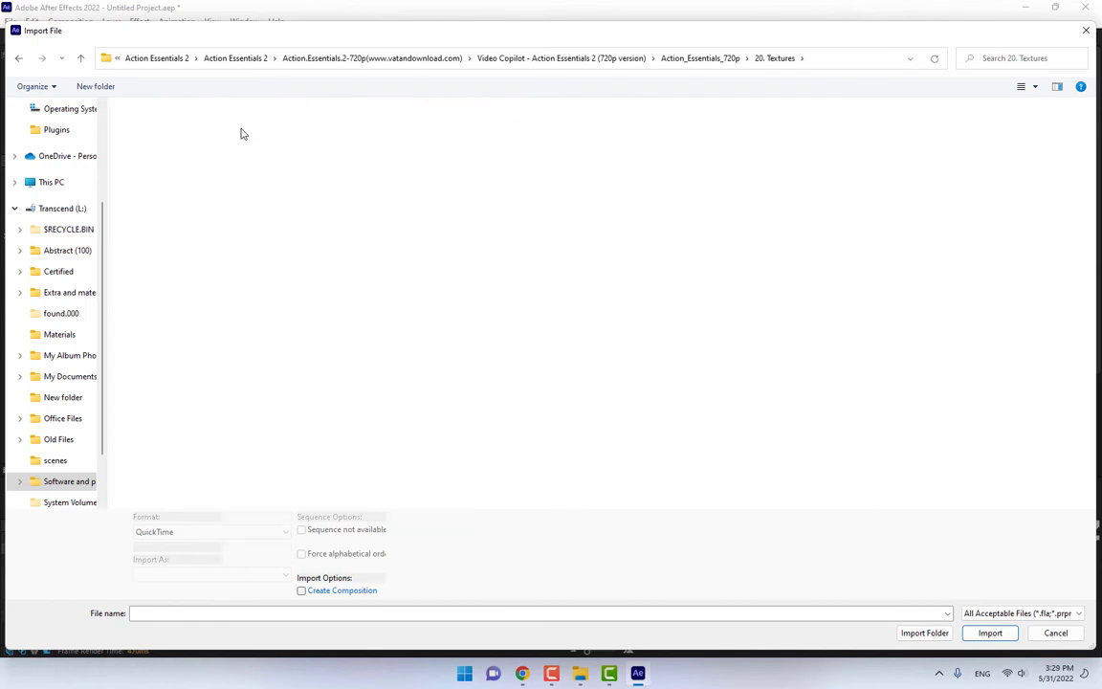
left_click(709, 58)
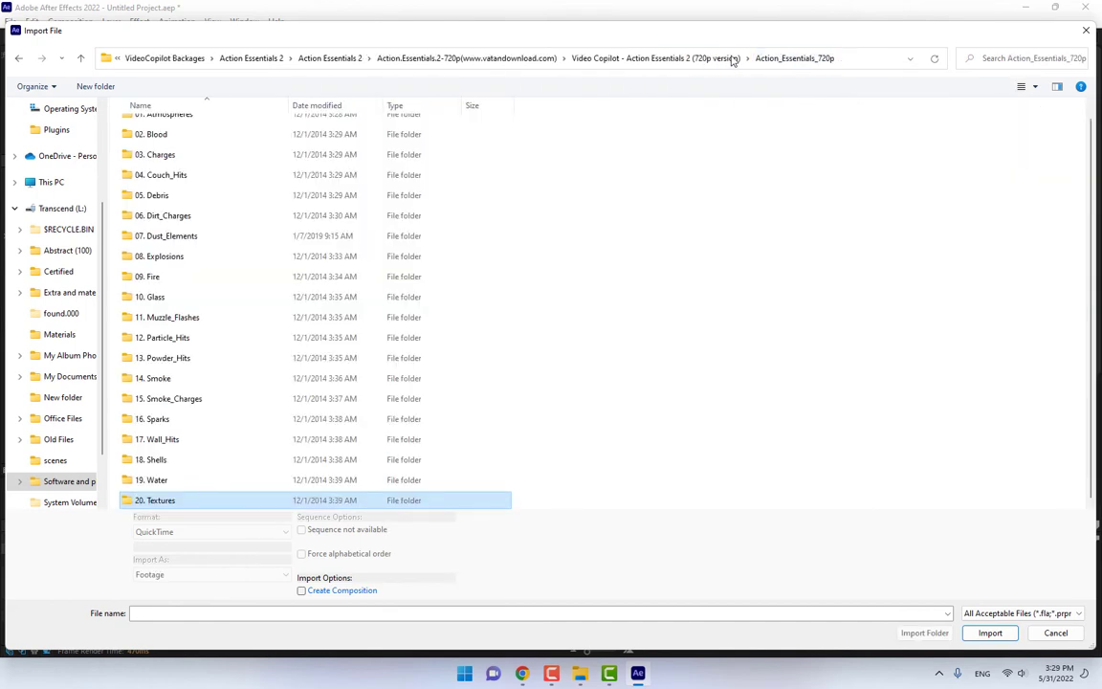
double_click(151, 500)
double_click(172, 145)
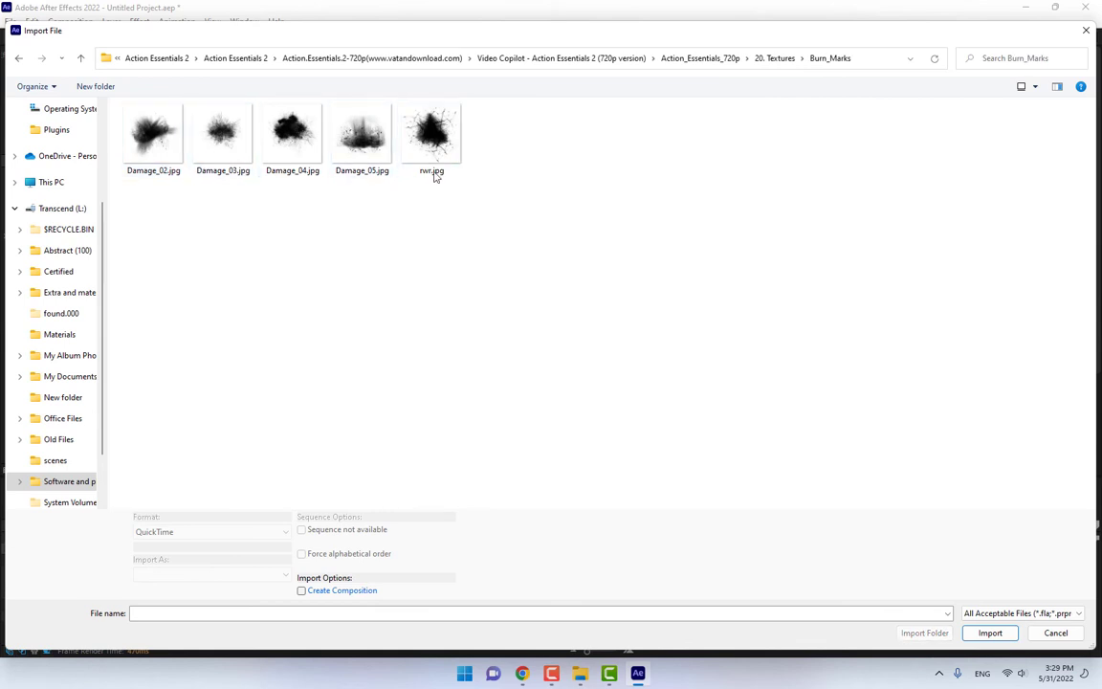
left_click(775, 58)
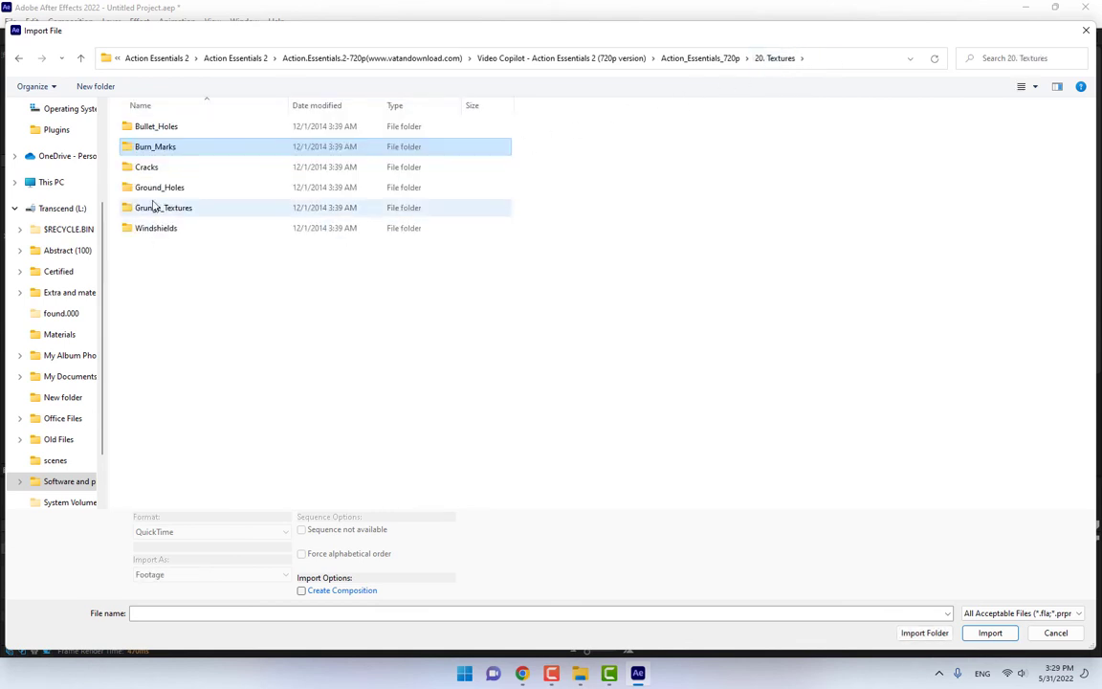
Step: Import Ground_Crack_14.jpg from the Cracks folder and place it in the City_Scene composition over the road
double_click(177, 170)
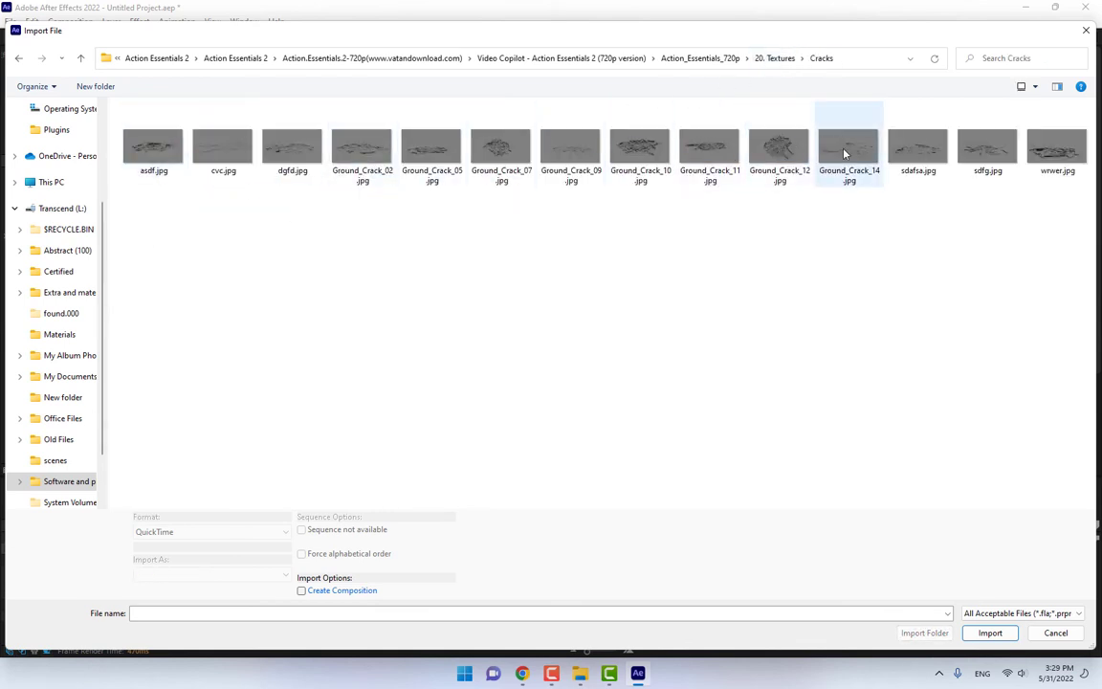
double_click(846, 149)
left_click_drag(43, 235, 593, 367)
Step: Scale the ground crack layer down to 18%
key("s")
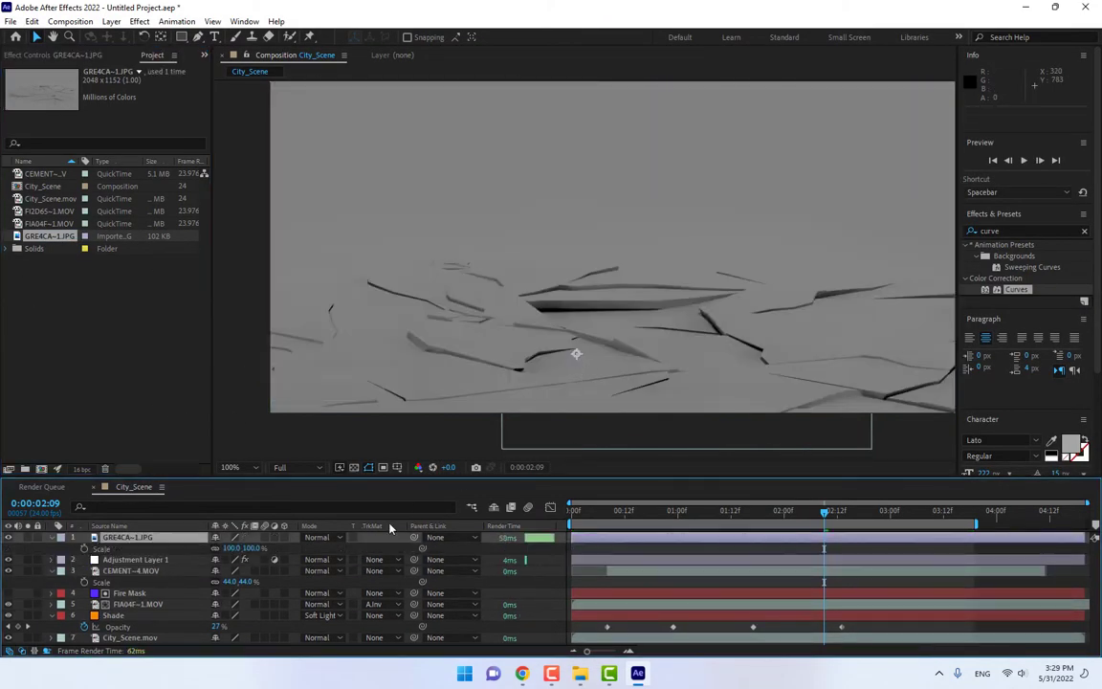
left_click_drag(241, 553, 217, 553)
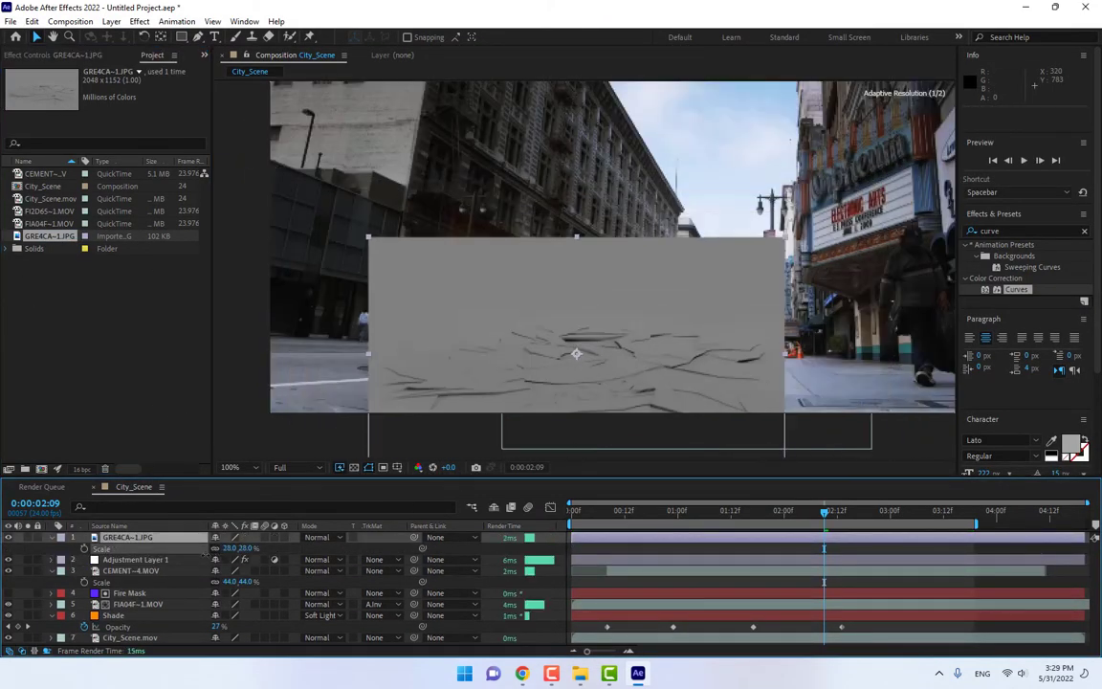
left_click_drag(203, 555, 198, 555)
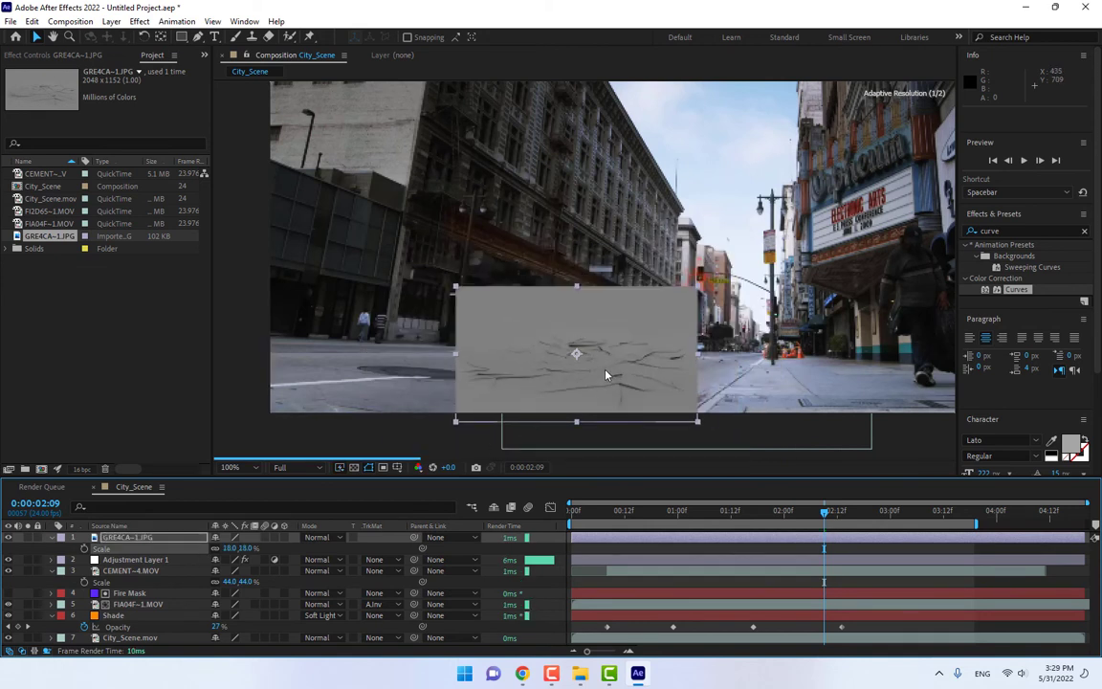
Step: Move the ground crack layer directly above City_Scene.mov in the layer stack and solo both layers
left_click(138, 539)
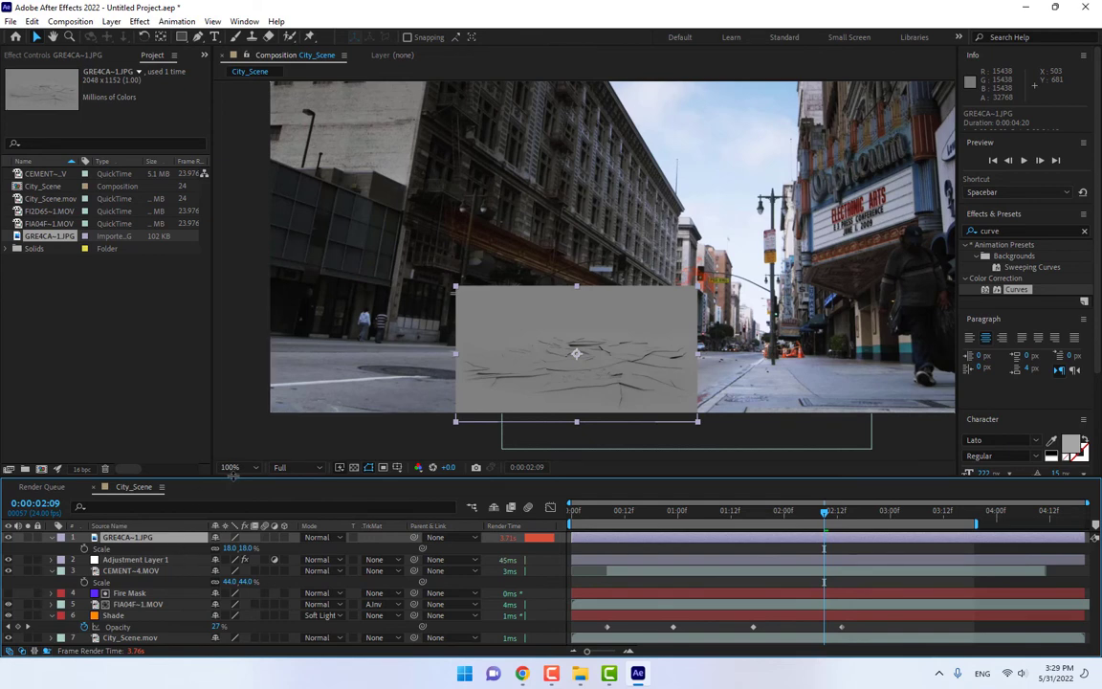
left_click_drag(234, 475, 251, 406)
left_click_drag(124, 468, 122, 568)
left_click_drag(27, 546, 29, 595)
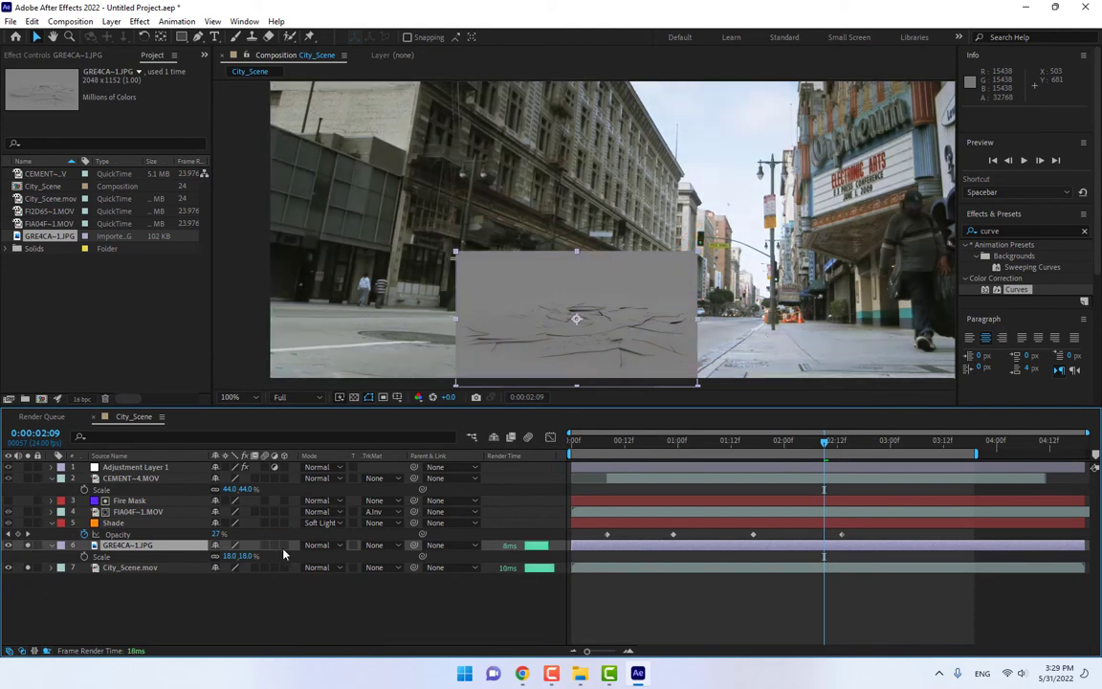
Step: Set the ground crack layer's blending mode to Linear Light
key("shift+equal")
key("shift+equal")
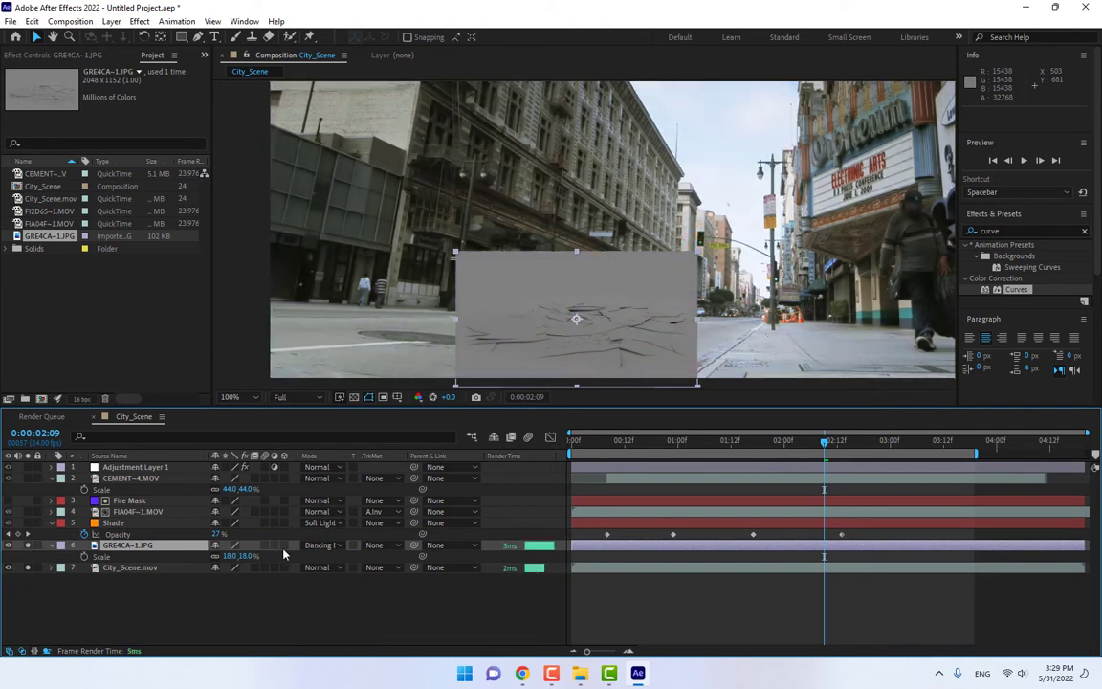
key("shift+equal")
key("shift+equal")
key("shift+equal")
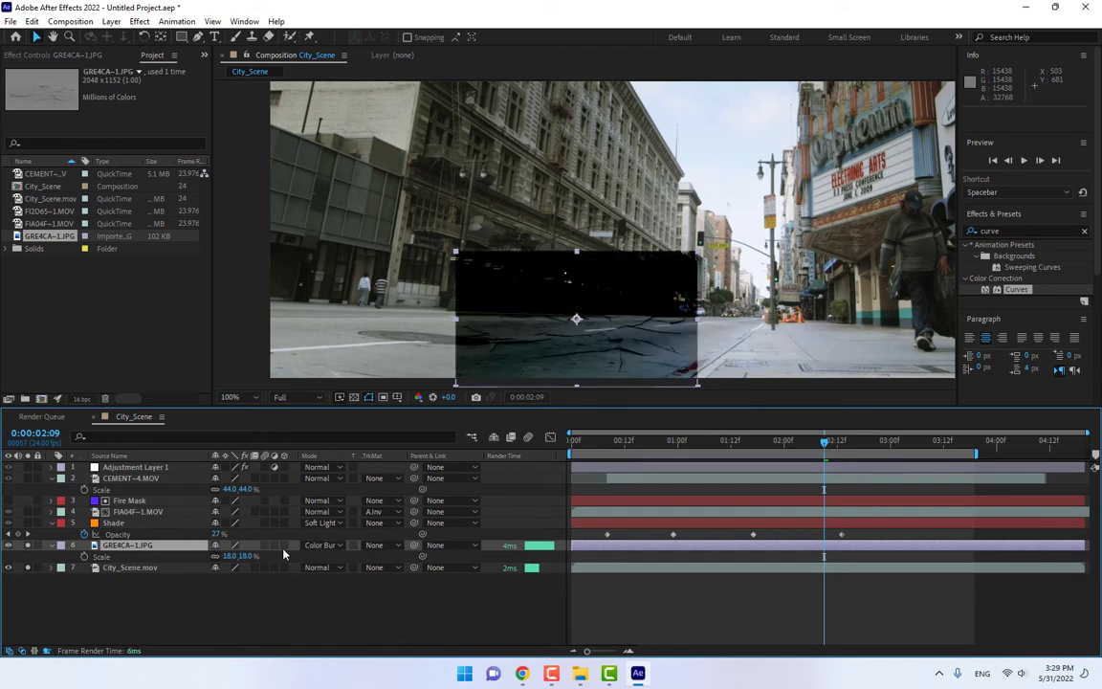
key("shift+equal")
key("shift+equal")
key("shift+equal")
key("shift+equal")
key("shift+equal")
key("shift+equal")
key("shift+equal")
key("shift+equal")
key("shift+equal")
key("shift+equal")
key("shift+equal")
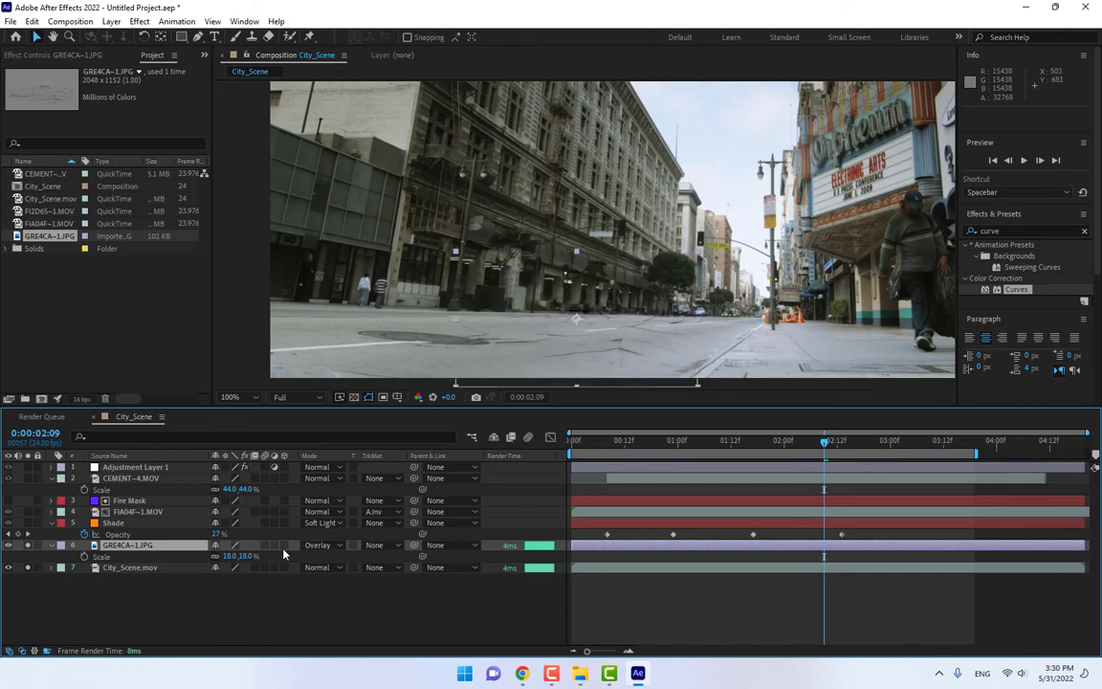
key("shift+equal")
key("shift+equal")
key("shift+equal")
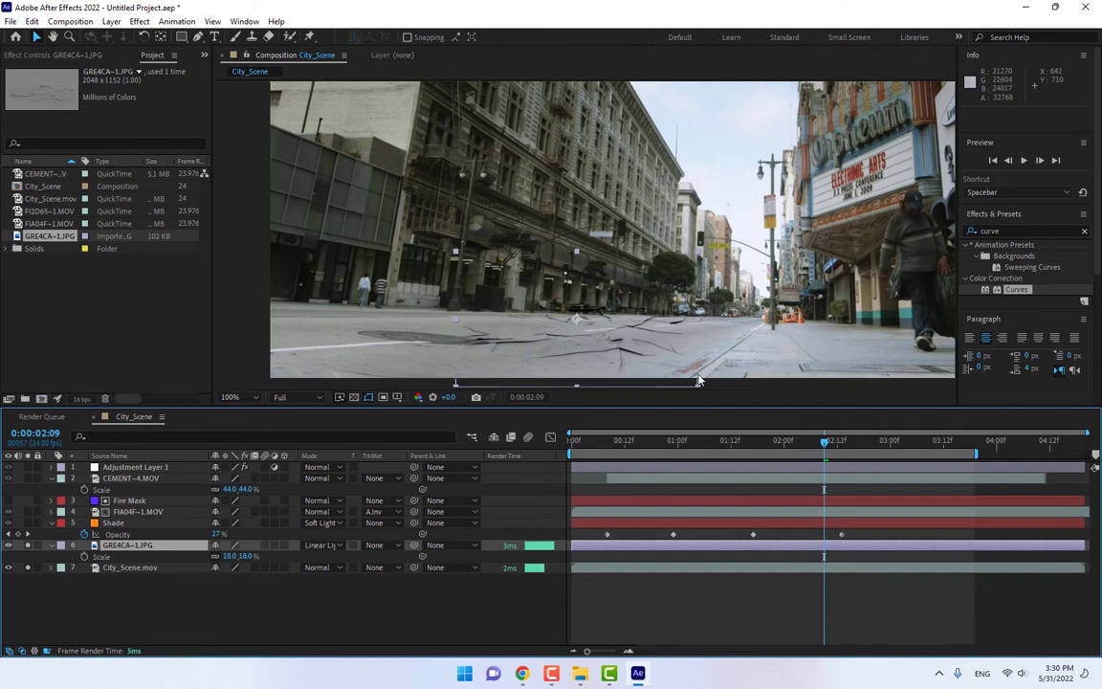
Step: Scale the ground crack layer down to 14.5 by 14.2% and reposition it on the road at about 386, 628
left_click_drag(698, 389, 674, 375)
left_click_drag(632, 339, 603, 342)
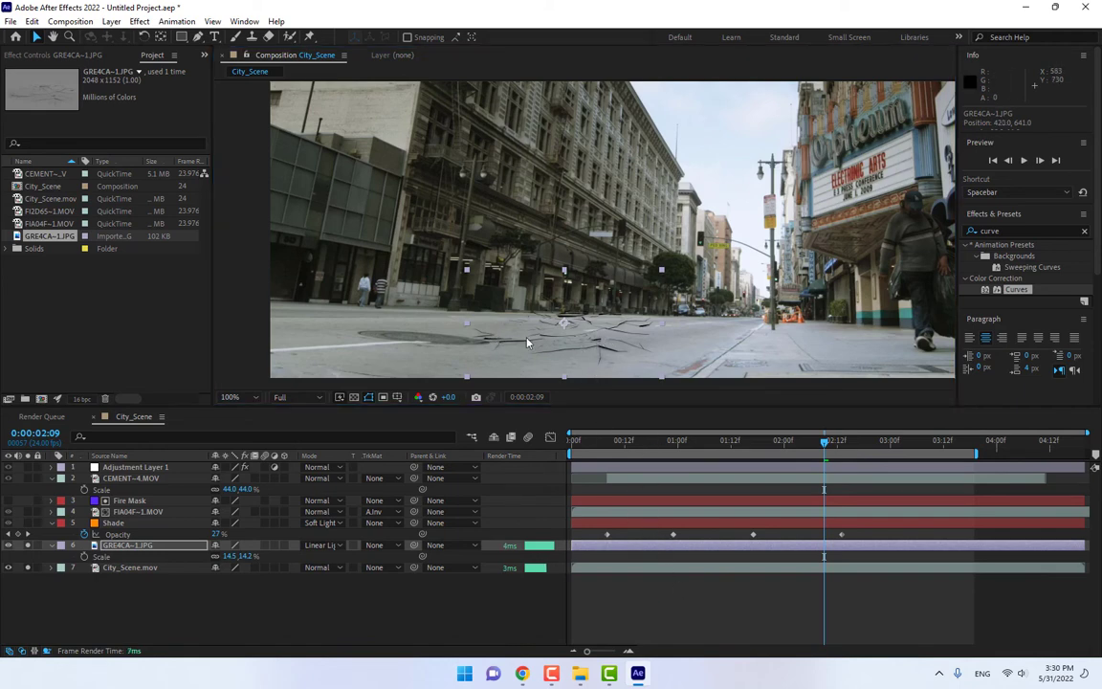
key("ctrl+shift+z")
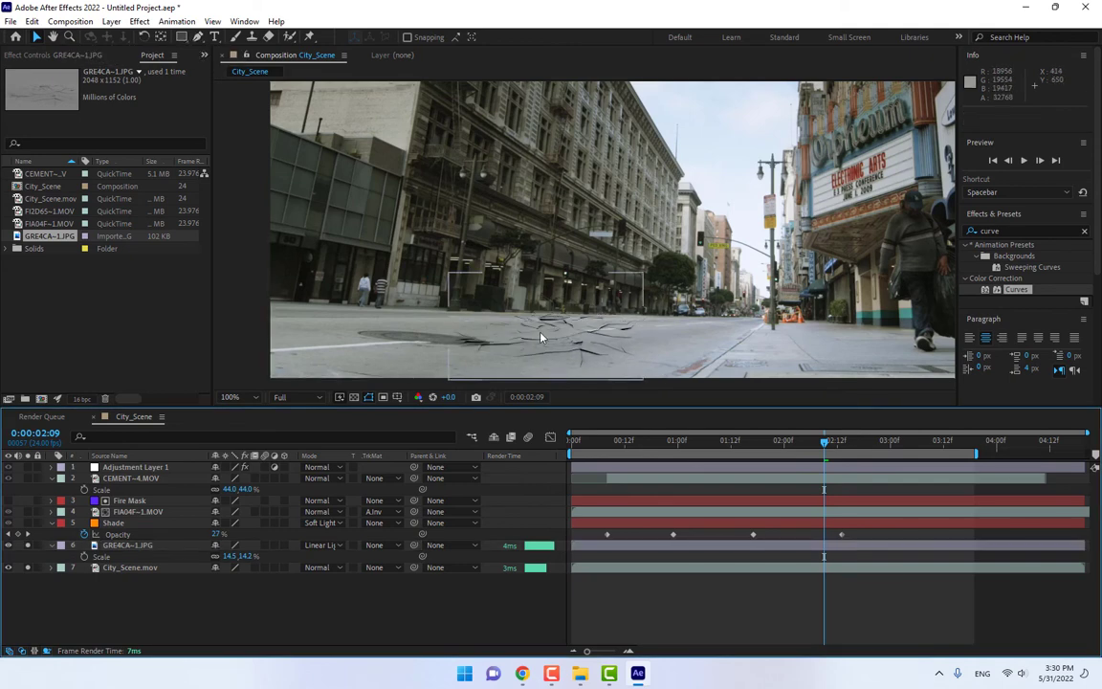
left_click_drag(537, 337, 510, 320)
Step: Draw a closed, irregular Pen tool mask around the cracks on the ground crack layer
left_click(198, 36)
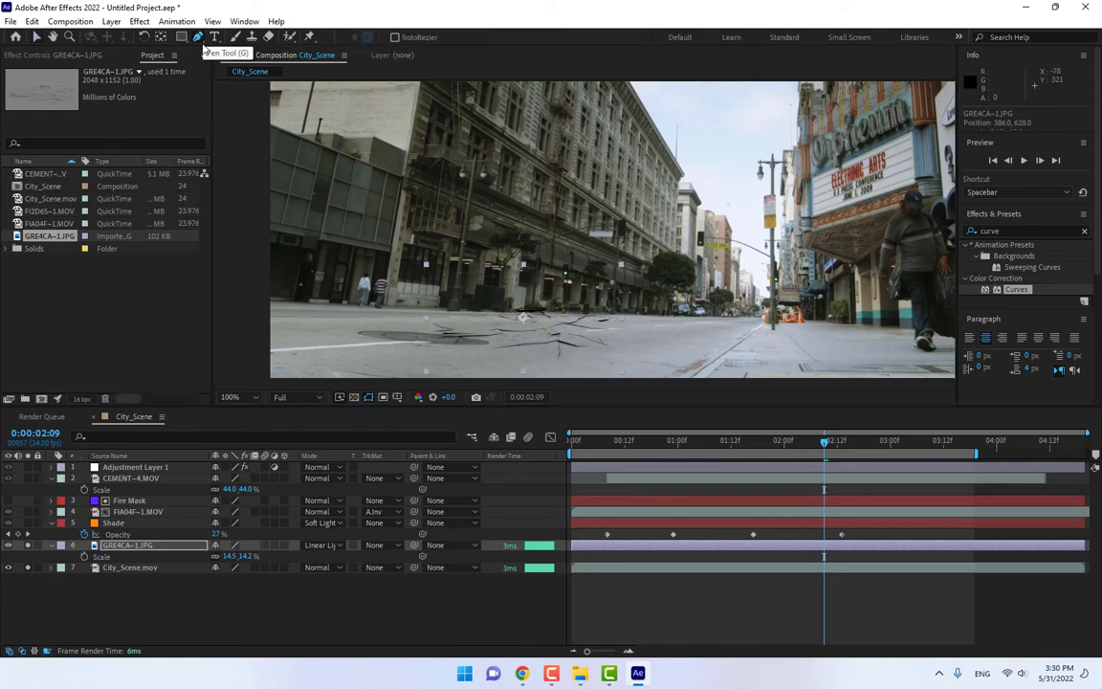
left_click(491, 300)
left_click(468, 316)
left_click(546, 348)
left_click(596, 346)
left_click(626, 351)
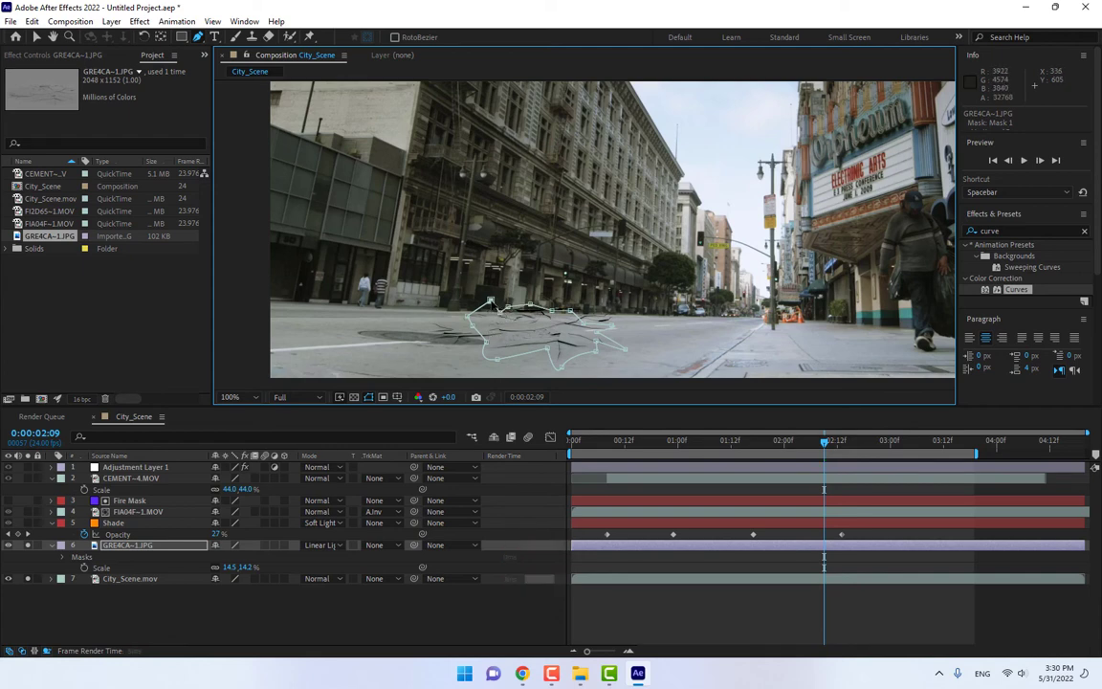
left_click(491, 306)
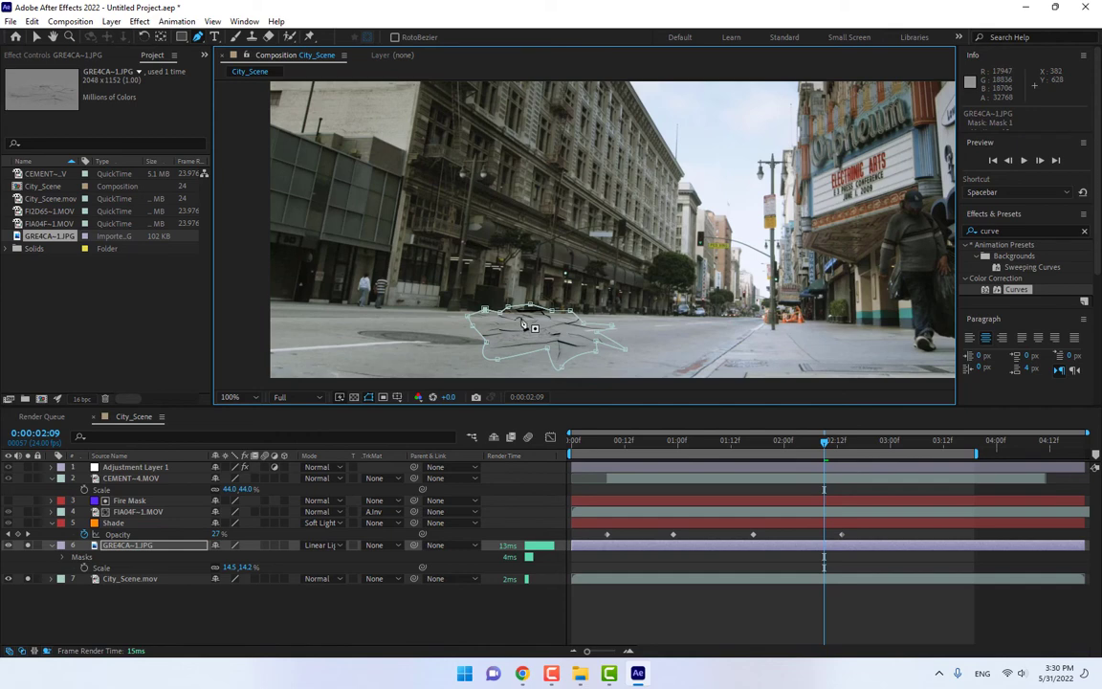
Step: Feather the ground crack layer's mask by 47 pixels
key("m")
key("m")
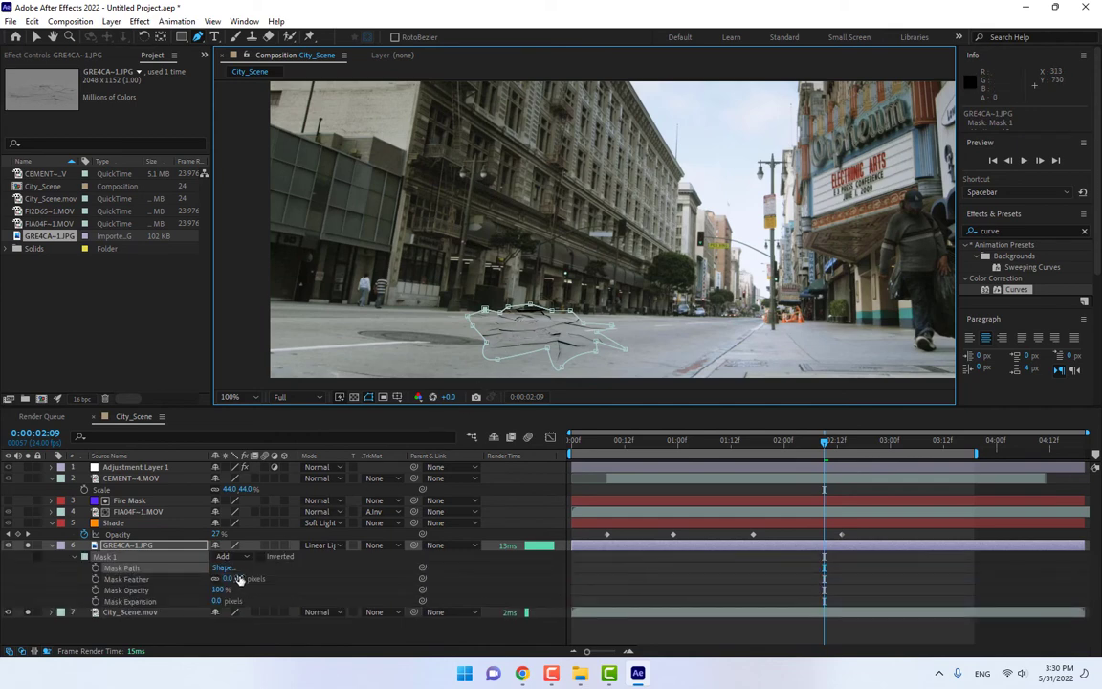
left_click_drag(240, 579, 272, 578)
Step: Unsolo the ground crack and City_Scene.mov layers and check the cracks against the explosion up to 0:00:00:23
left_click_drag(618, 444, 669, 453)
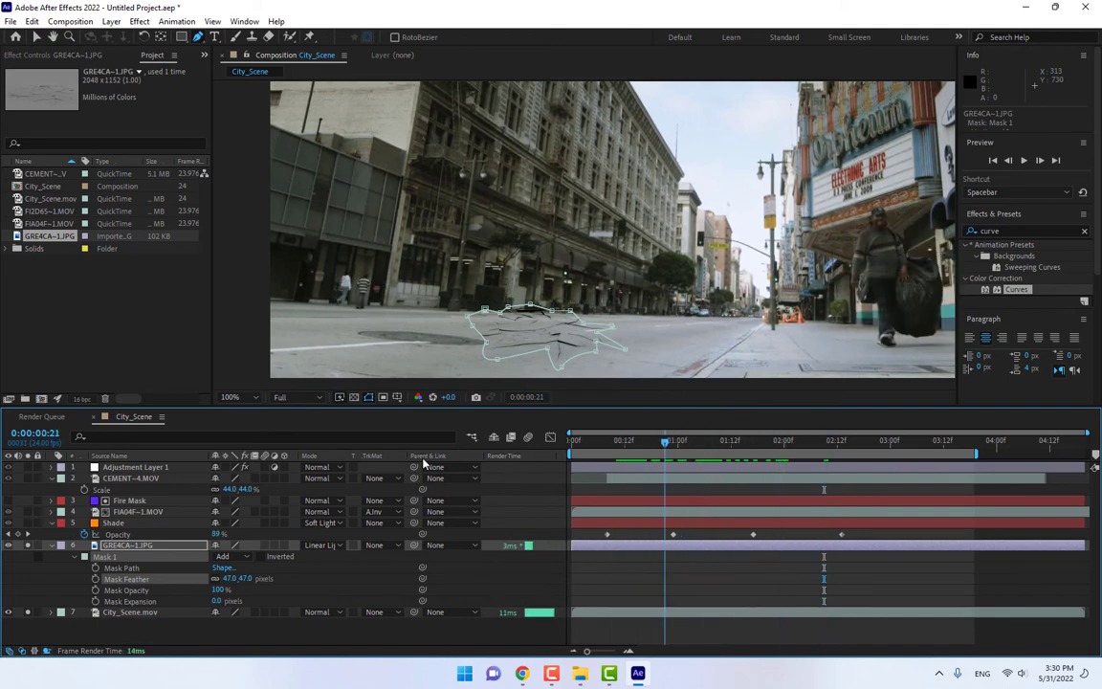
left_click_drag(27, 546, 27, 629)
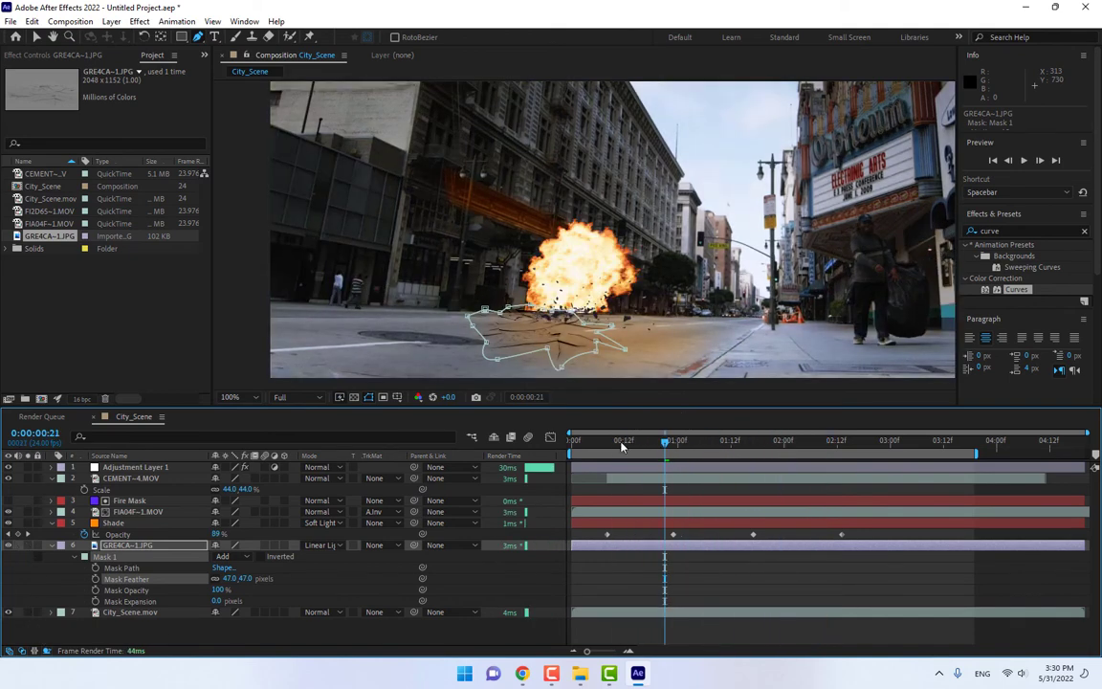
left_click_drag(623, 446, 676, 446)
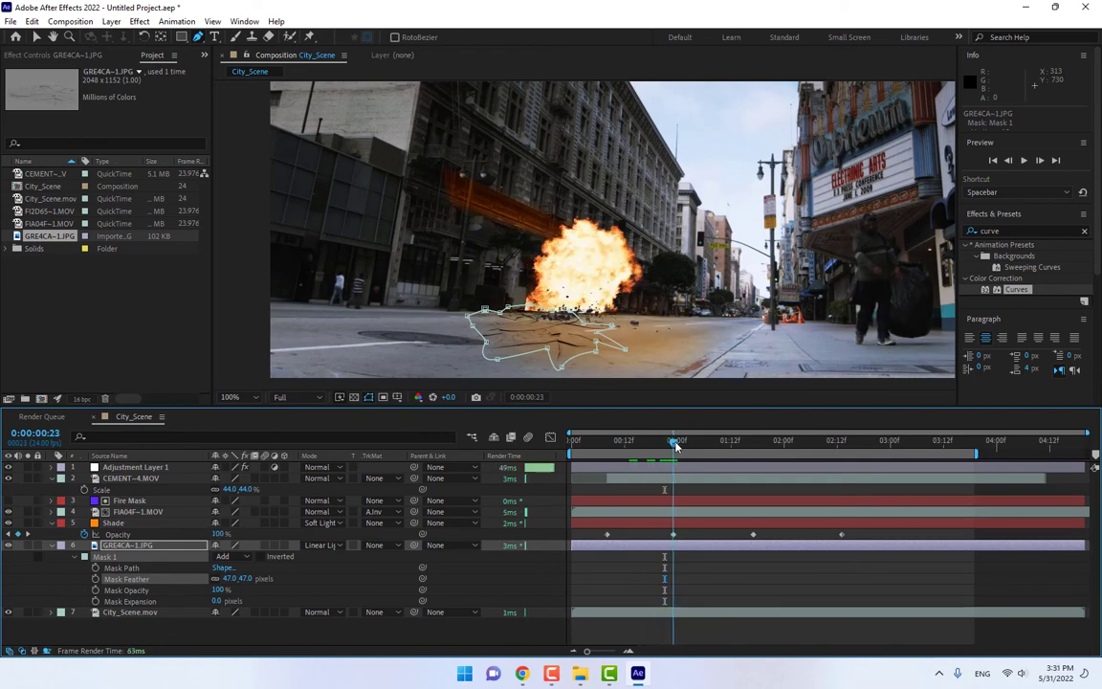
Step: Shrink the ground crack layer further and move it directly beneath the fireball
key("v")
double_click(538, 349)
left_click_drag(538, 349, 572, 327)
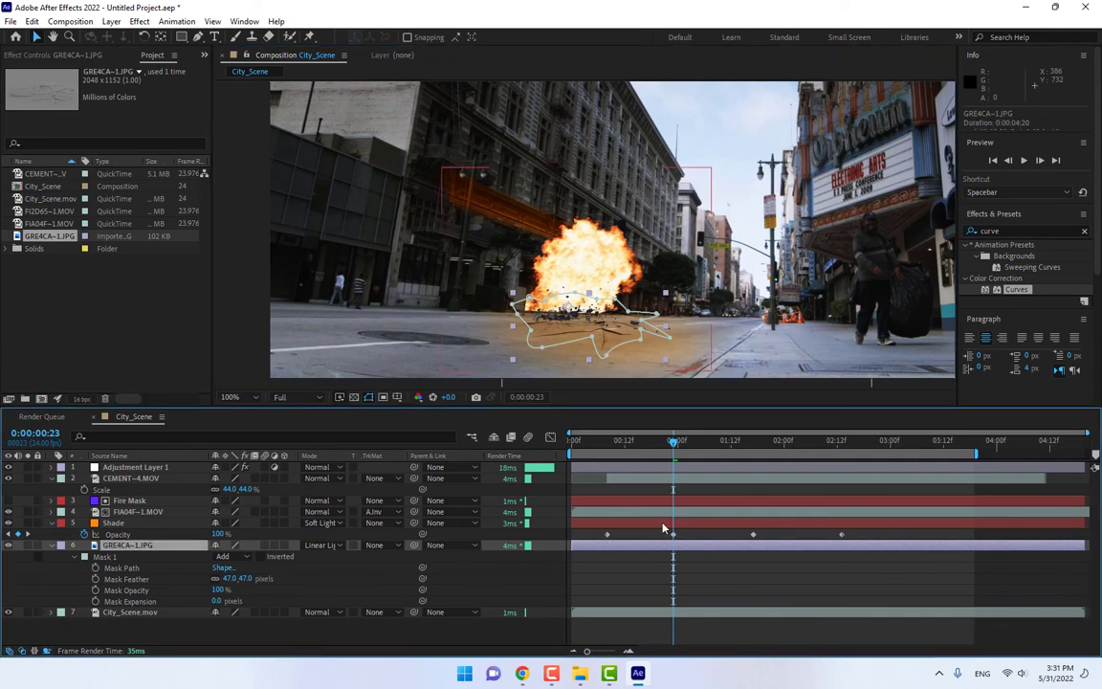
Step: Trim the ground crack layer's start so it begins together with the cement debris layer
key("alt+bracketleft")
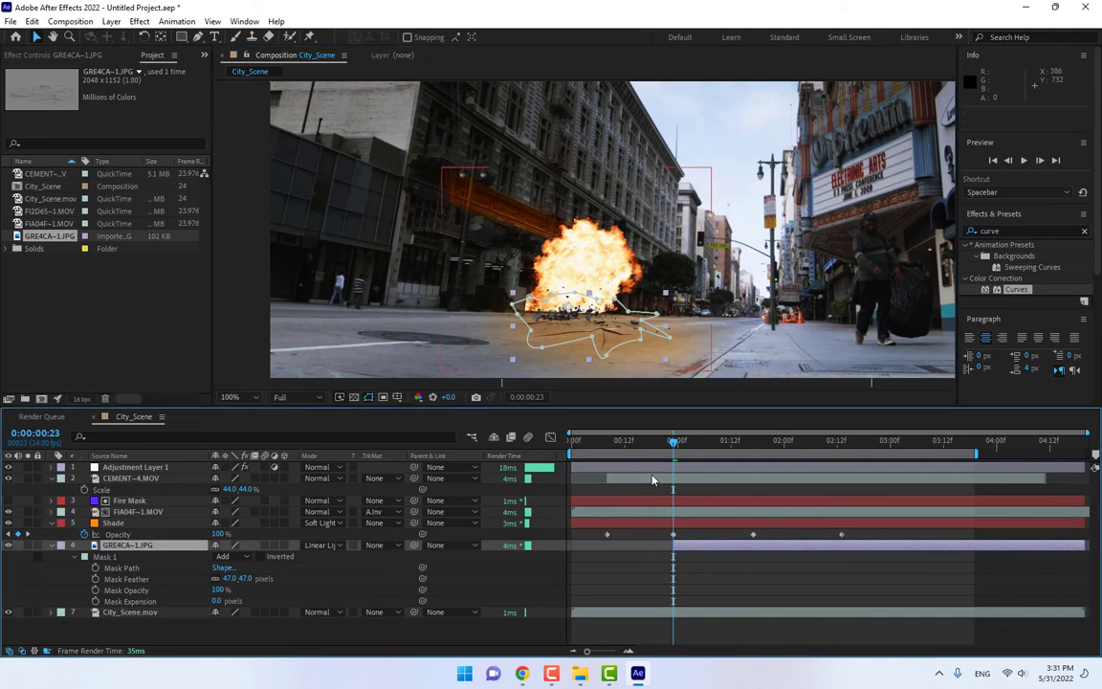
left_click(642, 445)
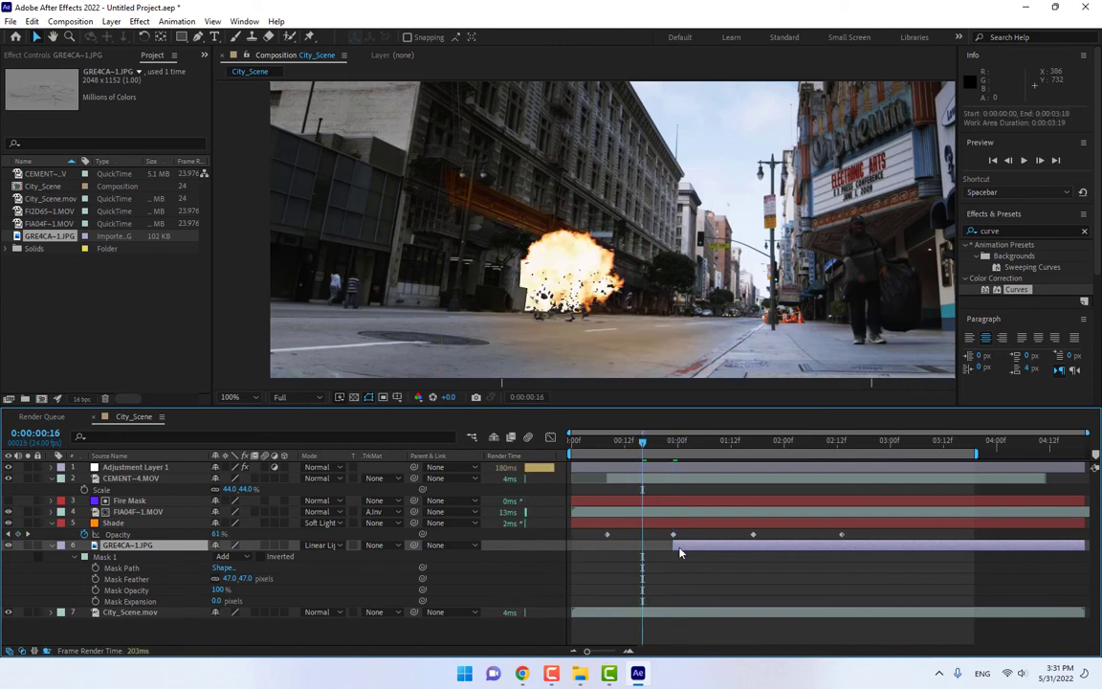
left_click_drag(681, 547, 651, 547)
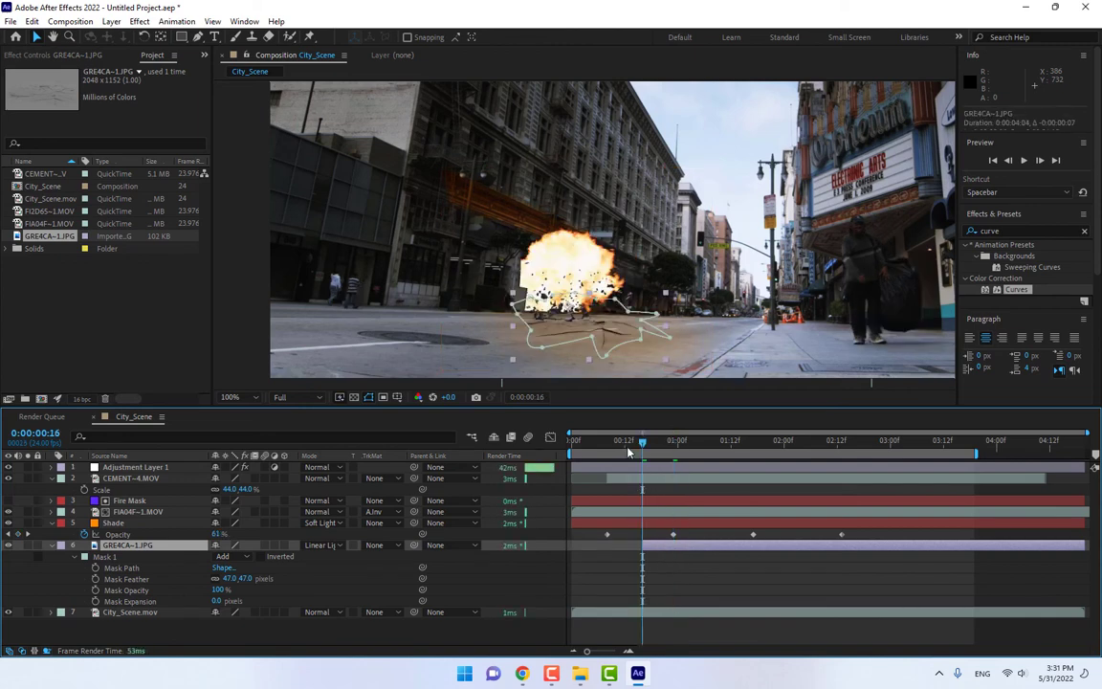
mouse_move(642, 445)
left_mouse_down()
mouse_move(576, 445)
mouse_move(697, 448)
mouse_move(642, 458)
left_mouse_up()
left_click(627, 452)
left_click_drag(629, 447, 613, 448)
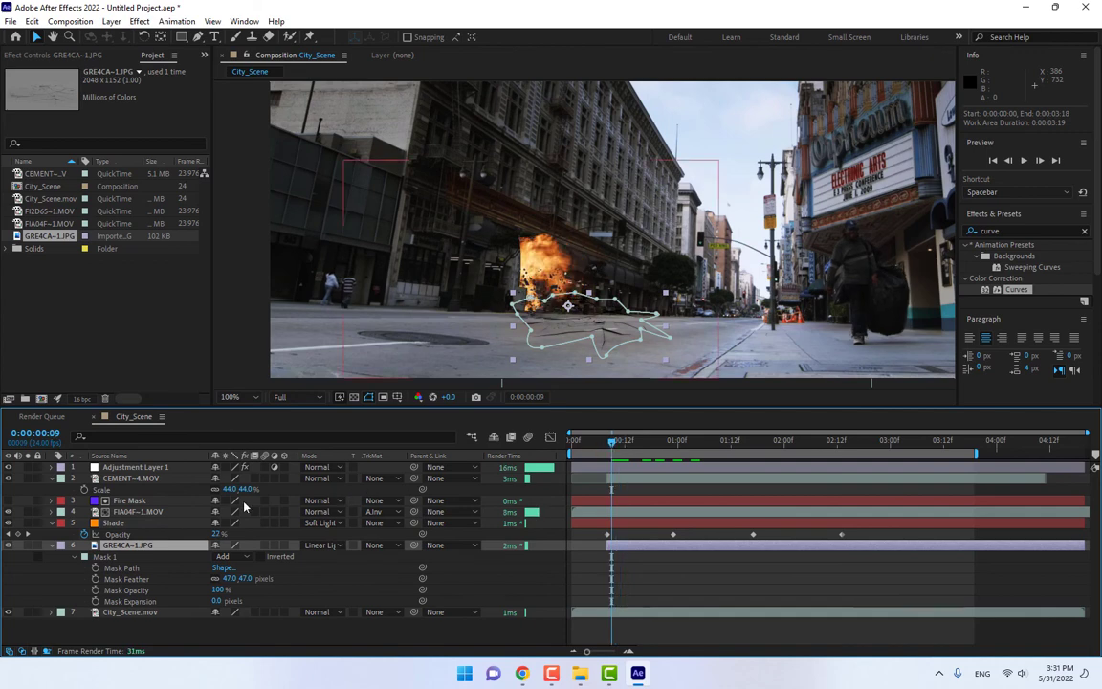
Step: Keyframe the ground crack layer's opacity from 0% at 0:00:00:09 to 100% at 0:00:01:01
key("t")
left_click_drag(219, 557, 143, 559)
left_click(84, 557)
left_click(683, 443)
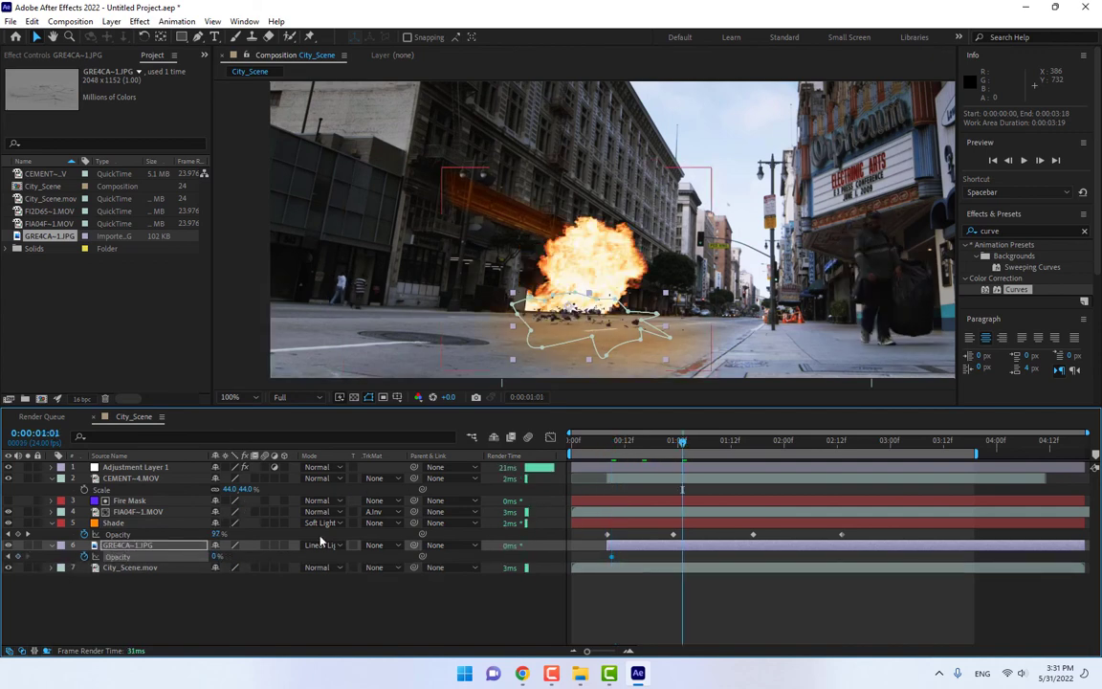
left_click_drag(240, 557, 321, 561)
left_click(518, 596)
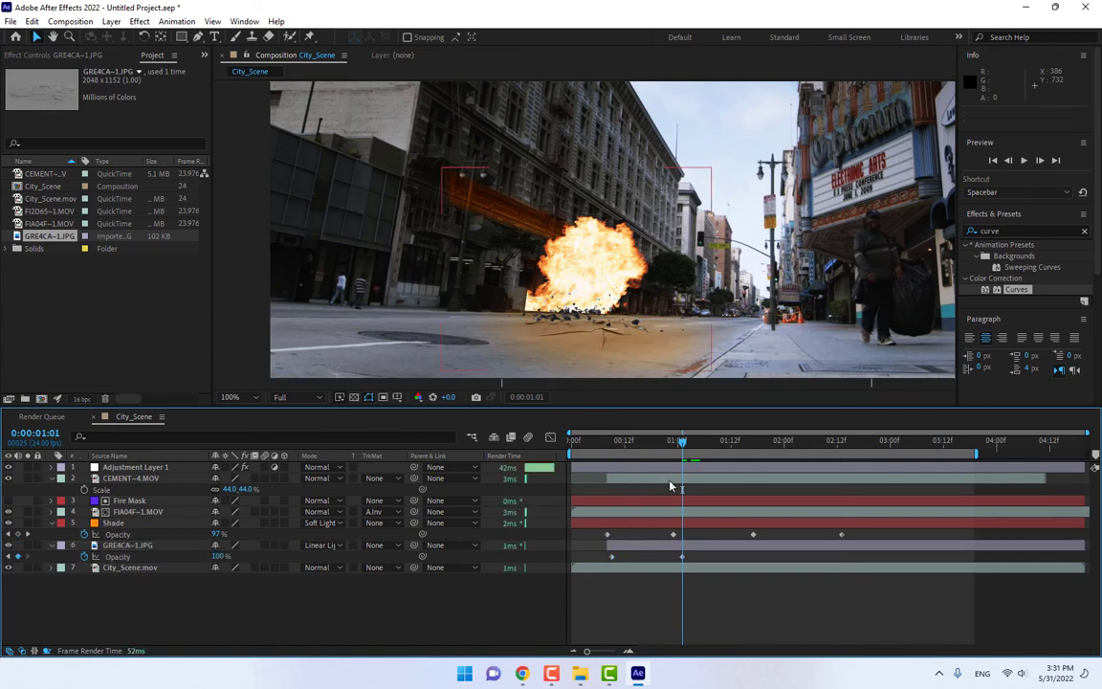
Step: Enlarge the composition viewer, fit the whole frame in it and review the cracks during the explosion
left_click_drag(604, 446, 727, 461)
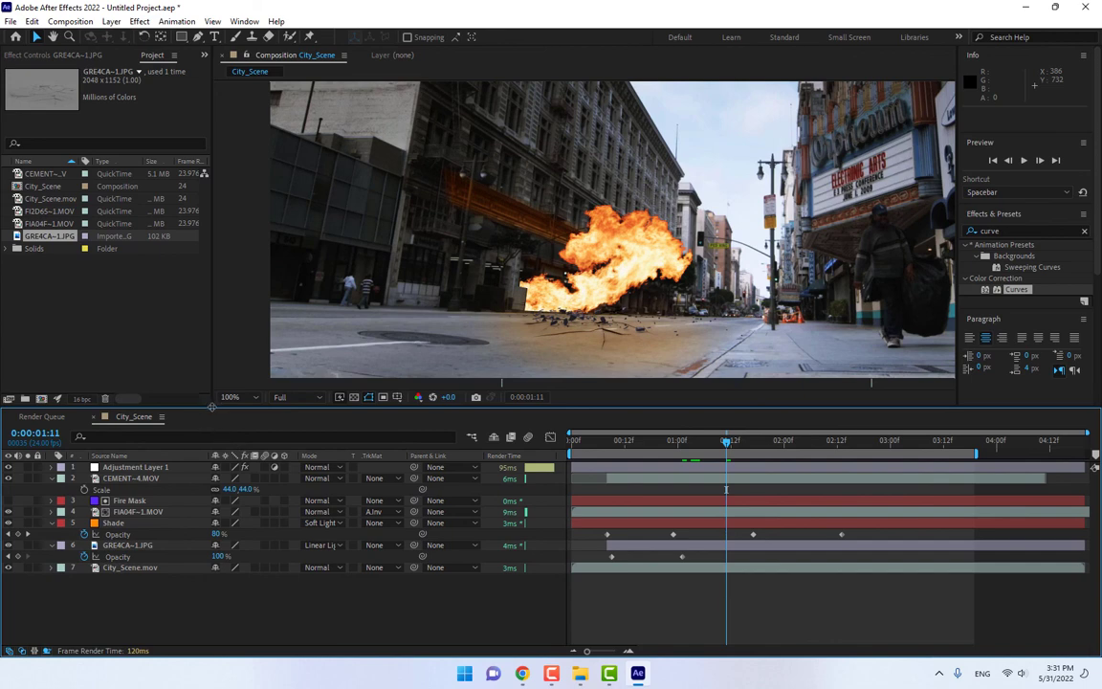
left_click_drag(211, 406, 77, 419)
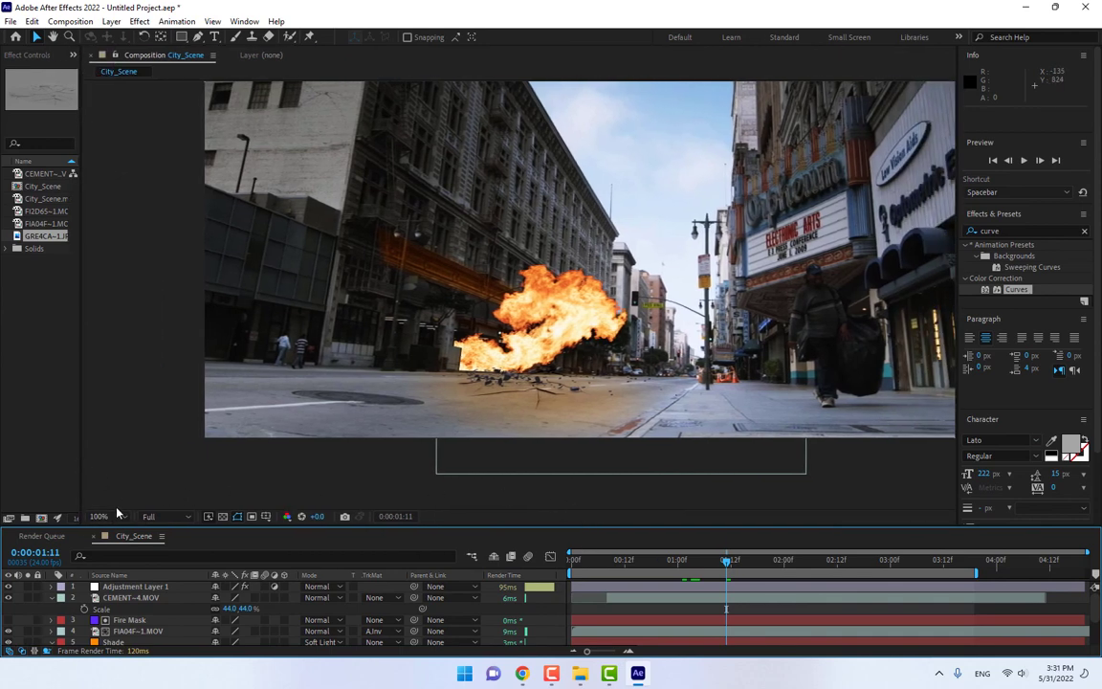
left_click(116, 515)
left_click(135, 292)
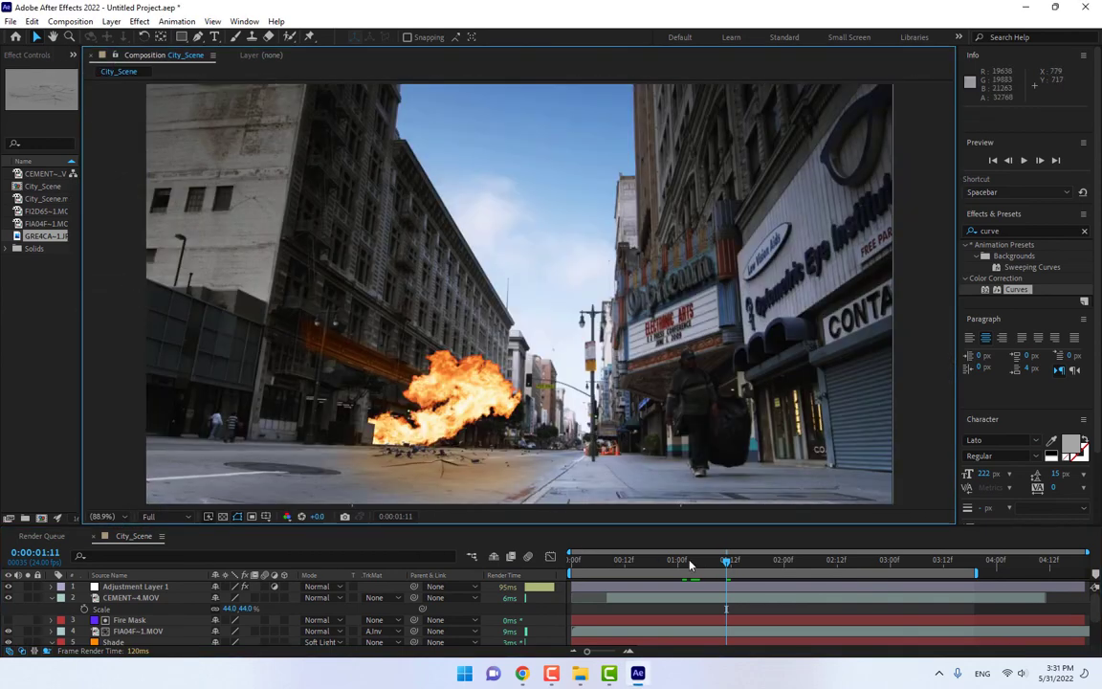
left_click_drag(690, 561, 713, 581)
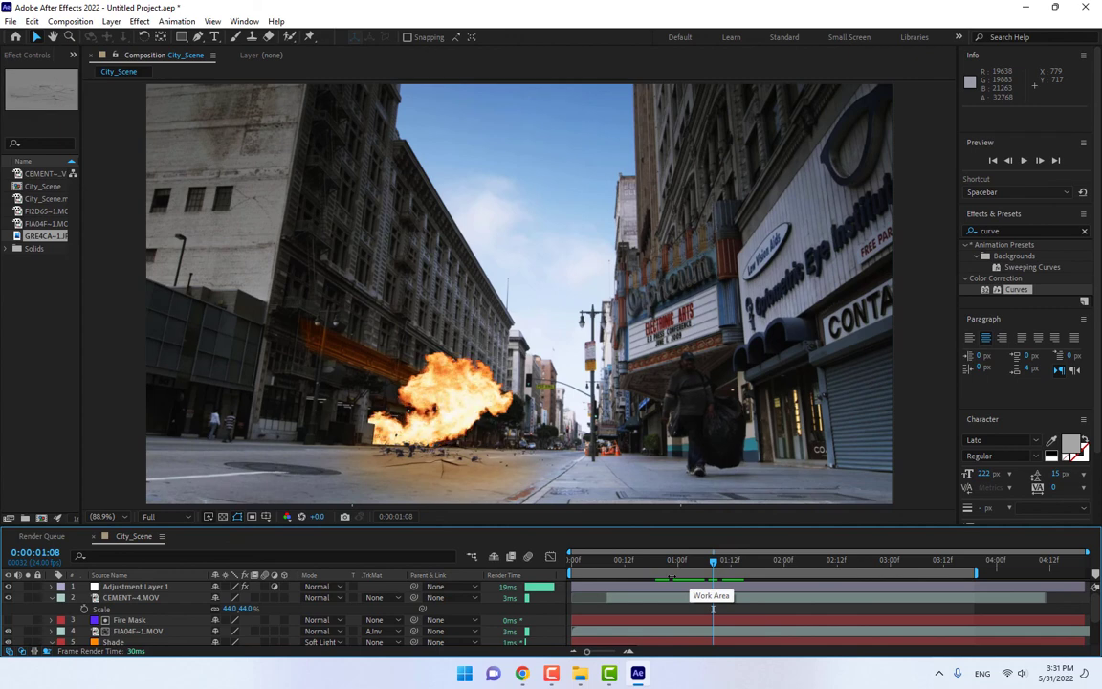